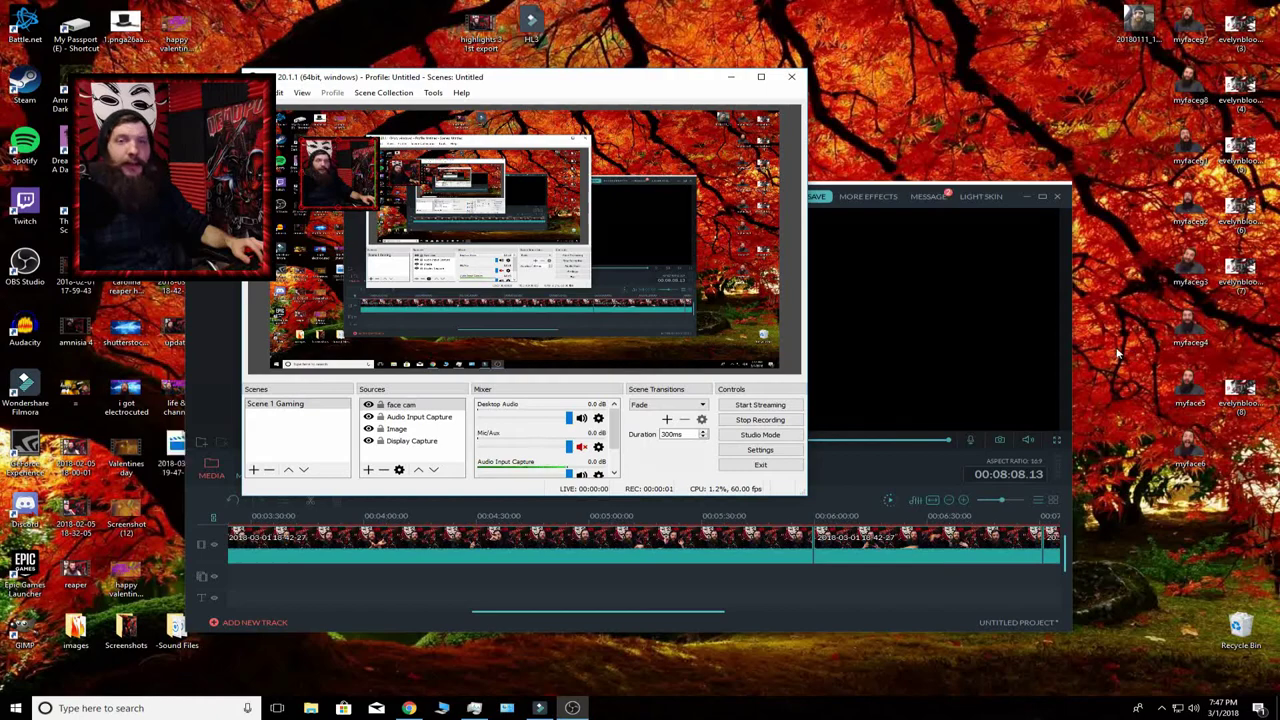
left_click(872, 192)
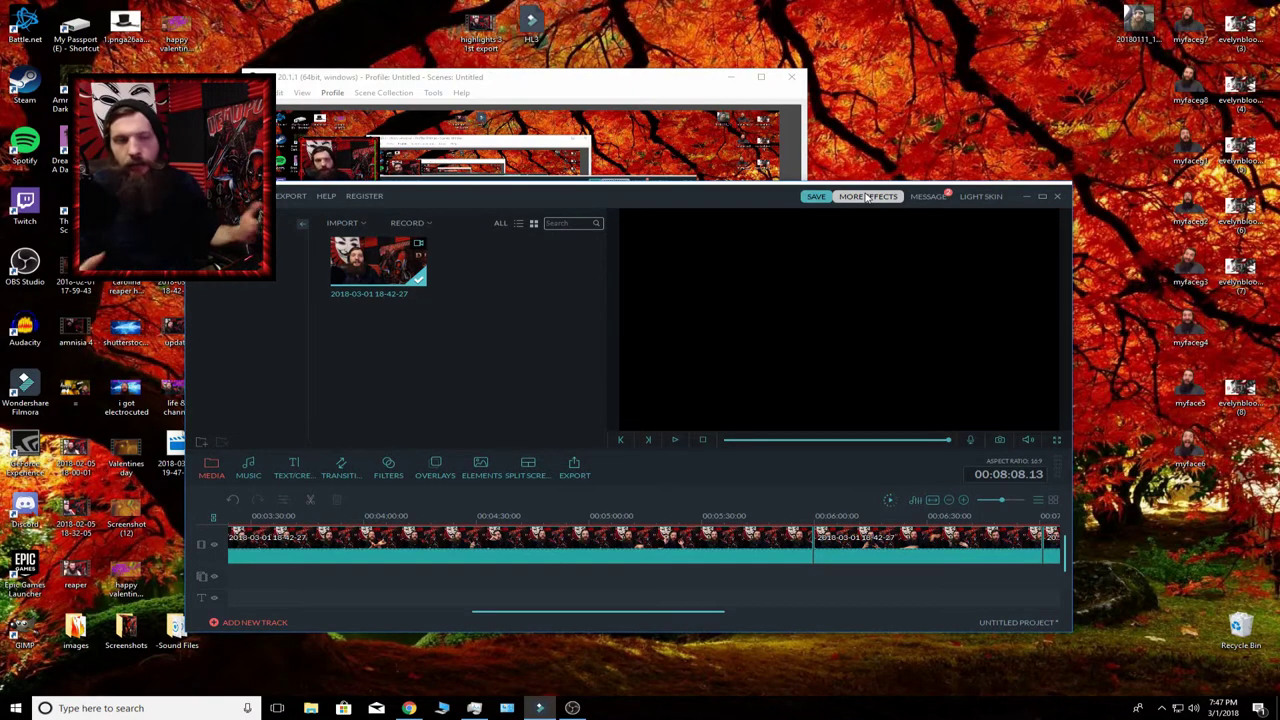
Switch to Chrome's All Your Designs – Canva tab and scroll through the saved thumbnails.
mouse_move(410, 709)
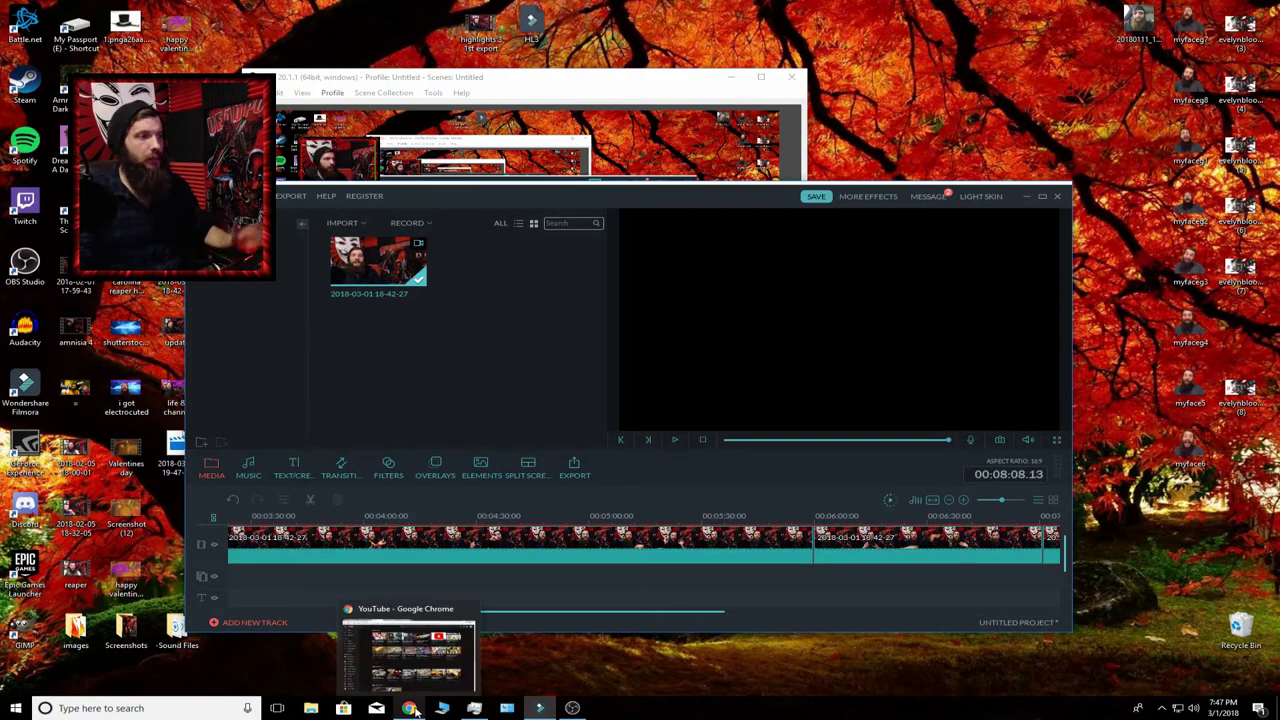
left_click(412, 709)
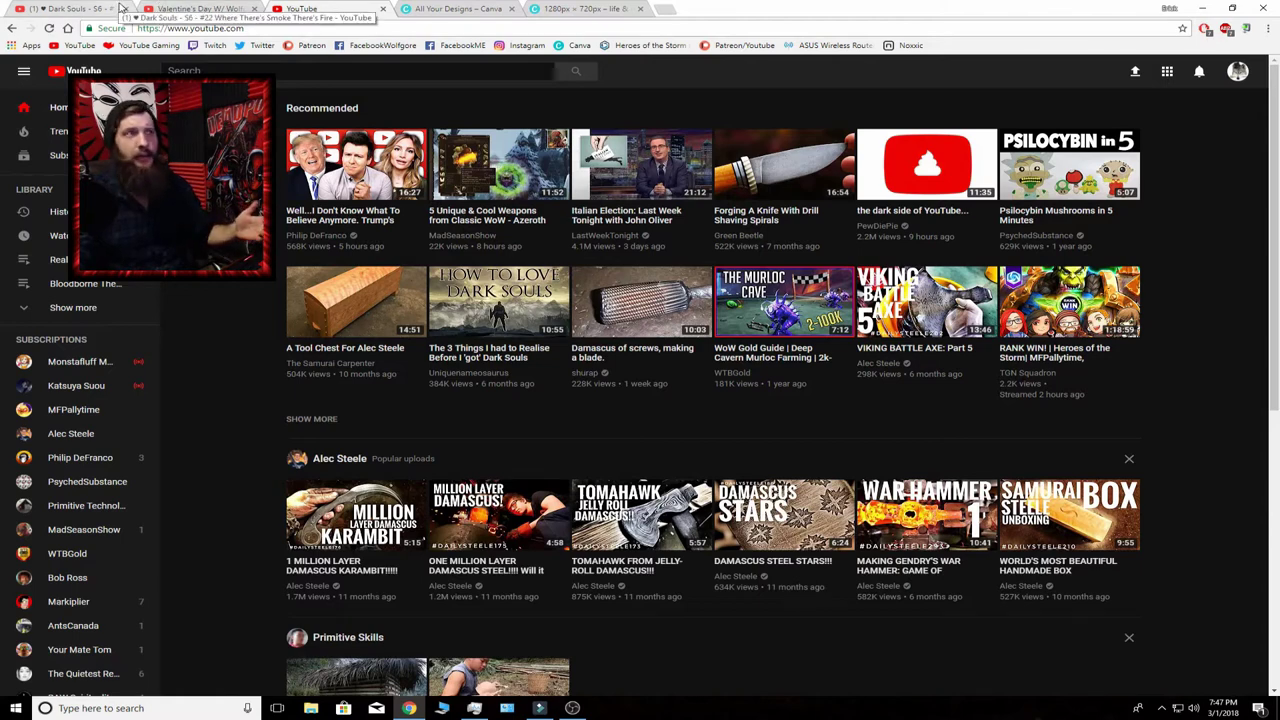
left_click(452, 9)
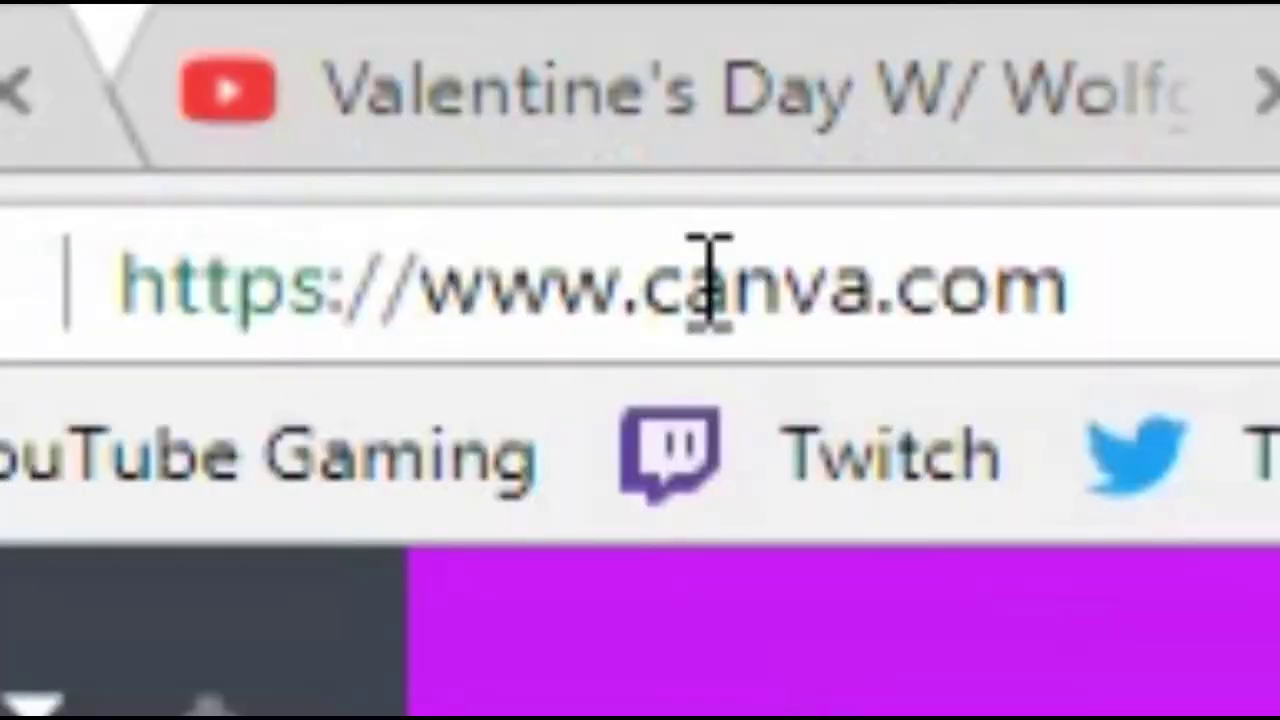
left_click_drag(630, 294, 1078, 294)
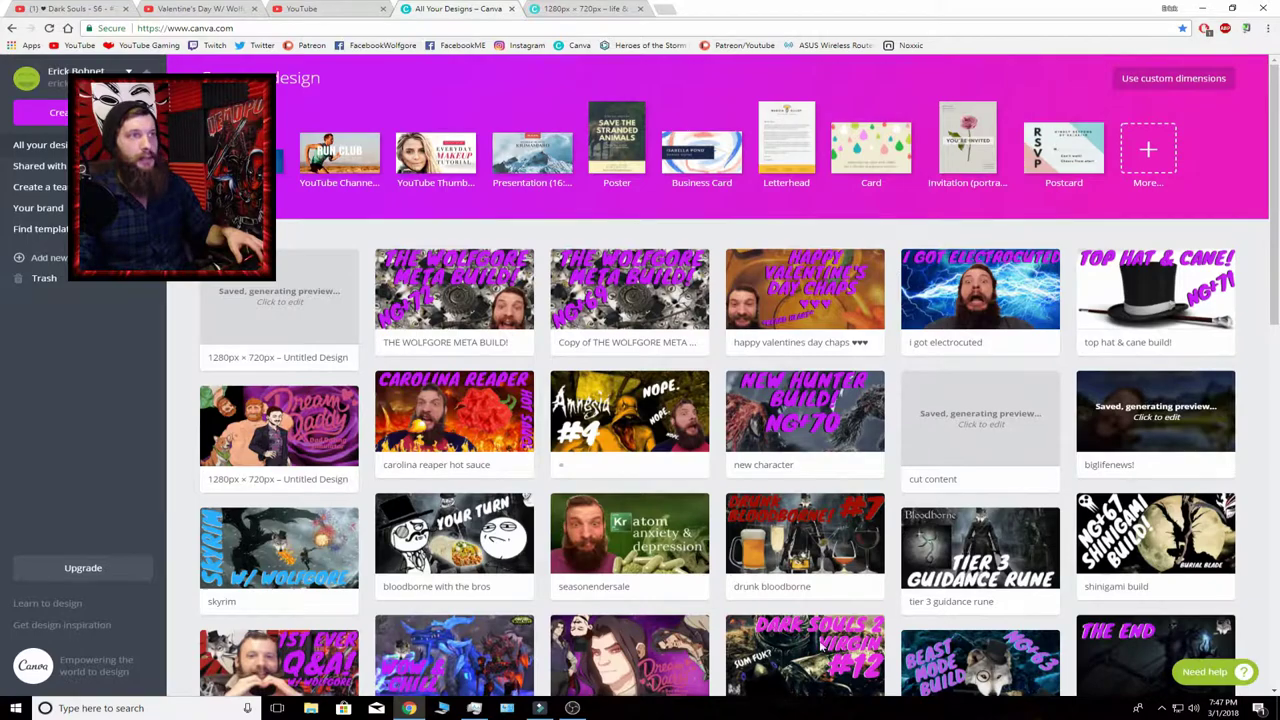
scroll(731, 422, "down", 10)
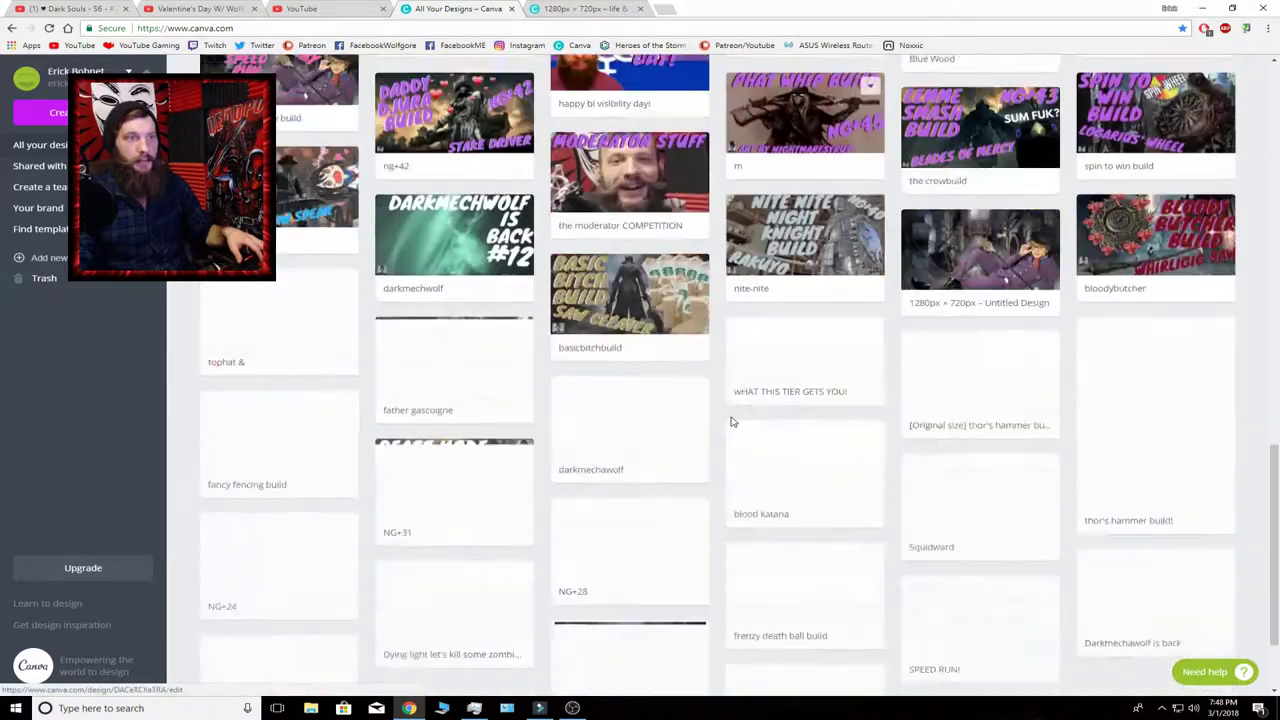
scroll(731, 422, "down", 3)
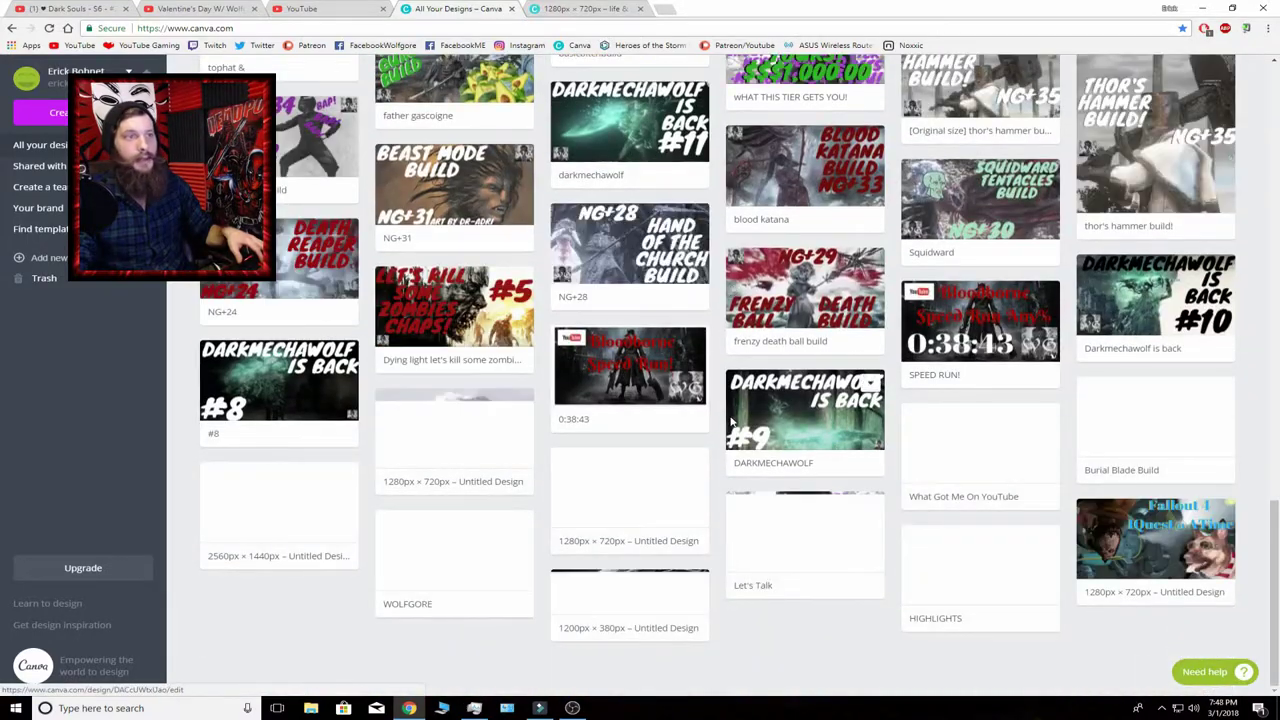
scroll(855, 462, "up", 1)
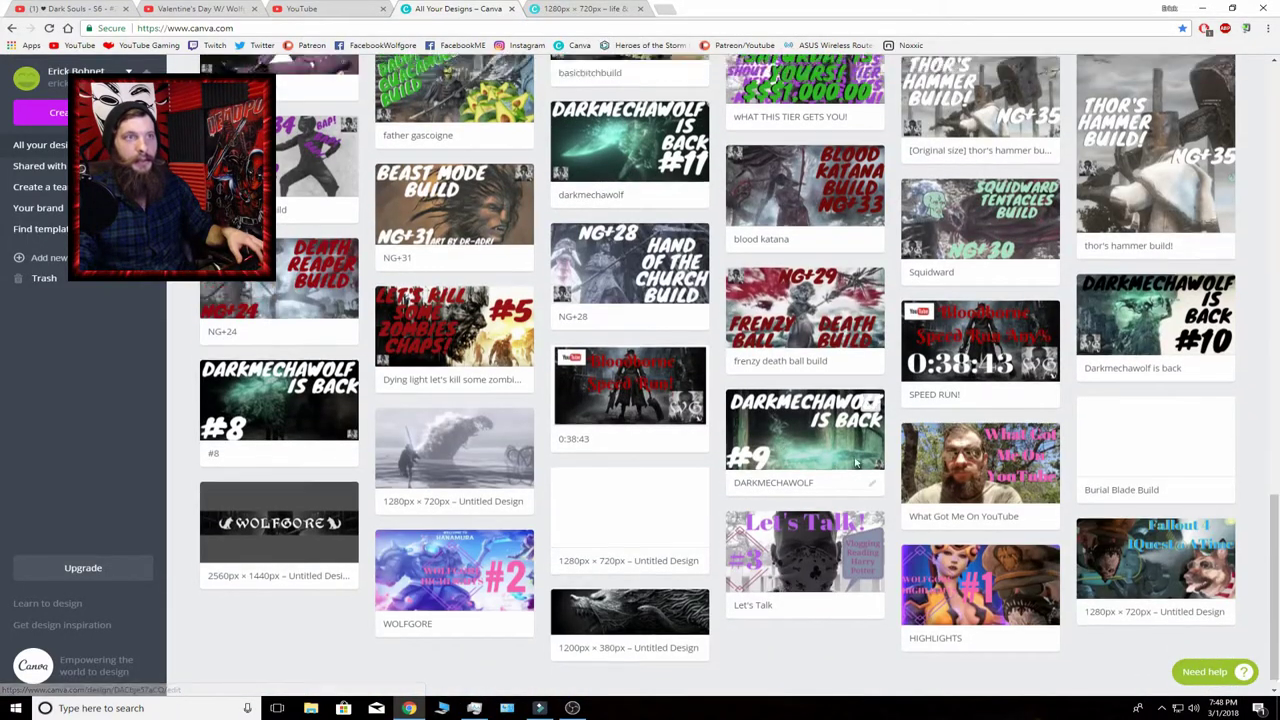
scroll(855, 462, "up", 15)
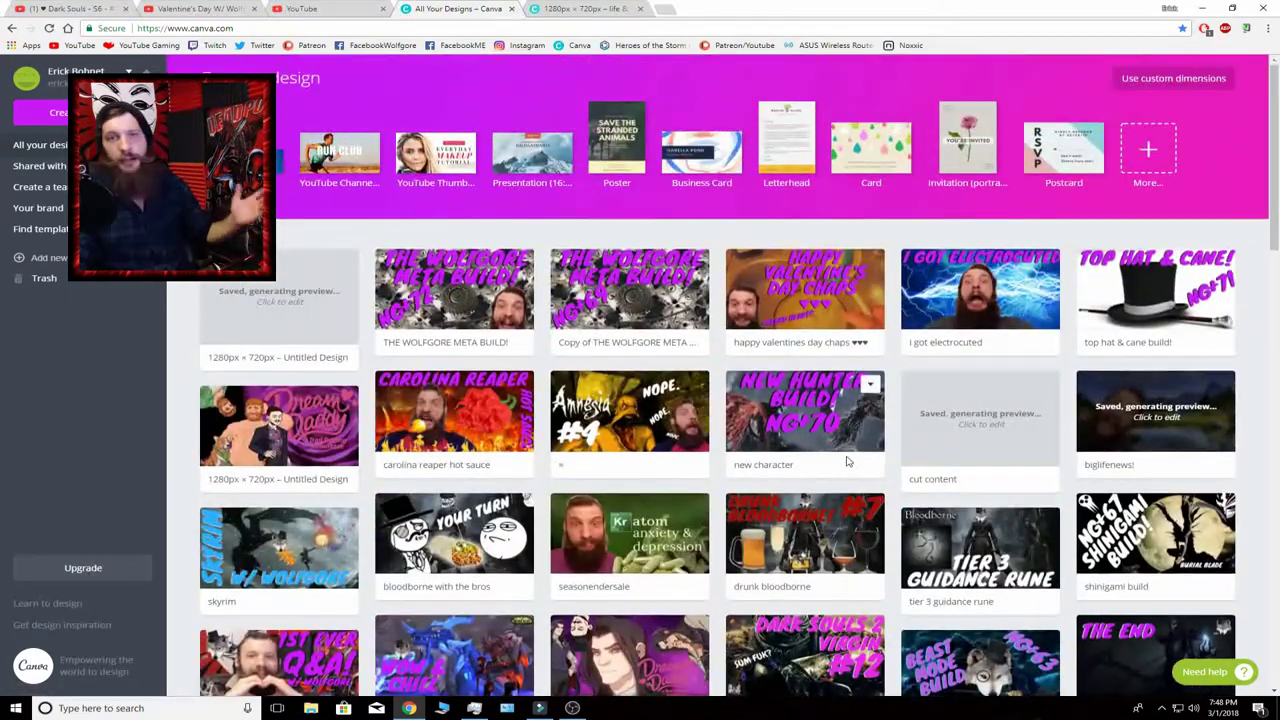
Create a new custom-size design of 1280 × 720 px.
left_click(1178, 80)
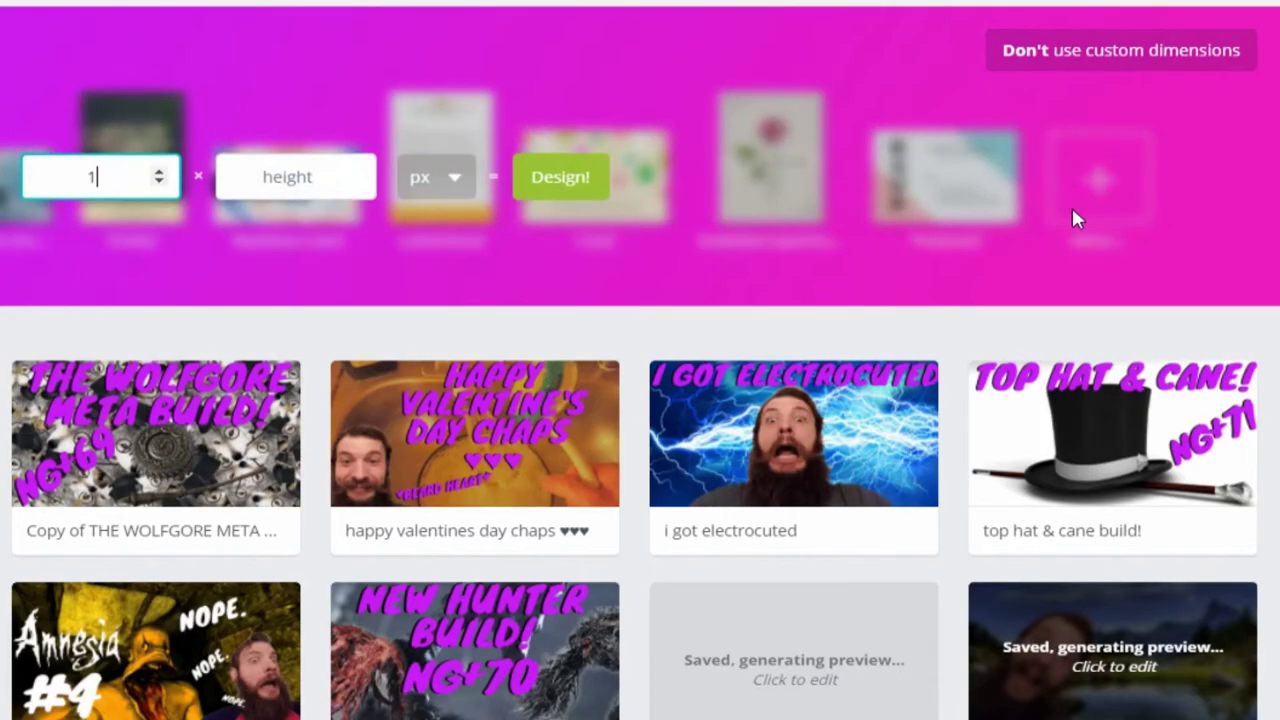
type("1280")
key("Tab")
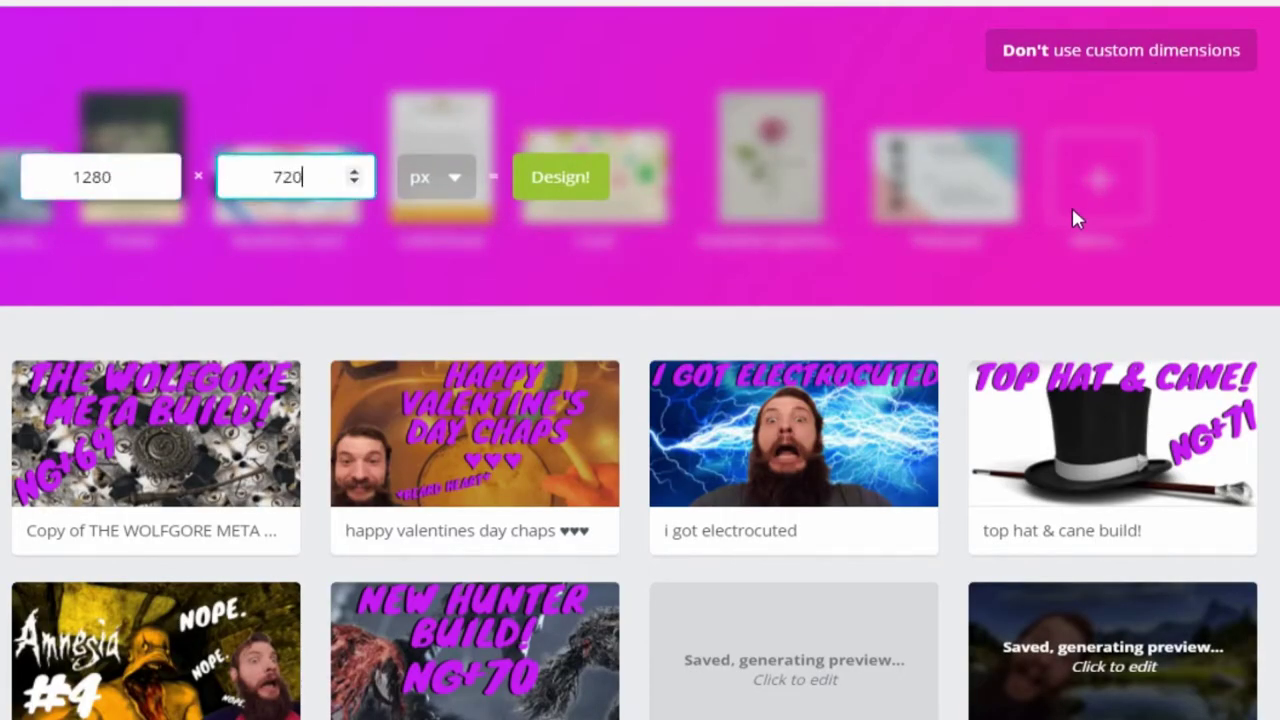
key("Return")
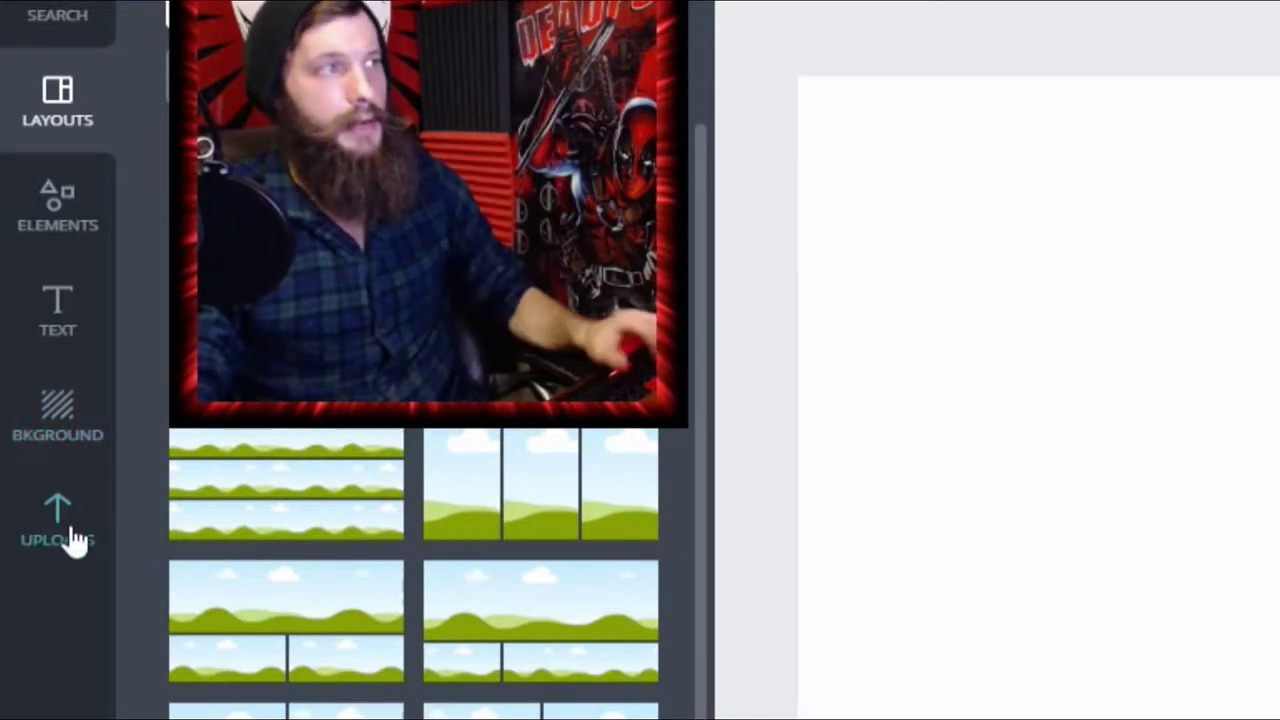
Browse the uploaded images in Uploads, then minimize the browser.
left_click(57, 520)
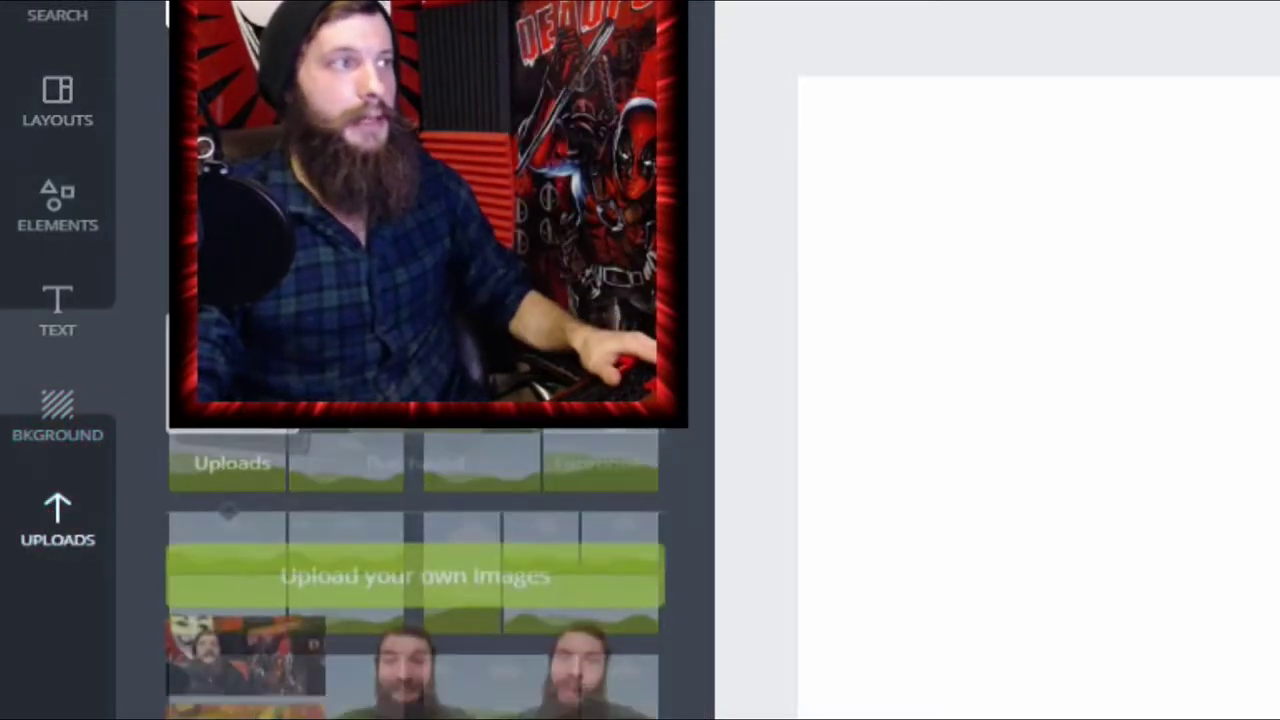
scroll(415, 570, "down", 10)
scroll(415, 560, "up", 10)
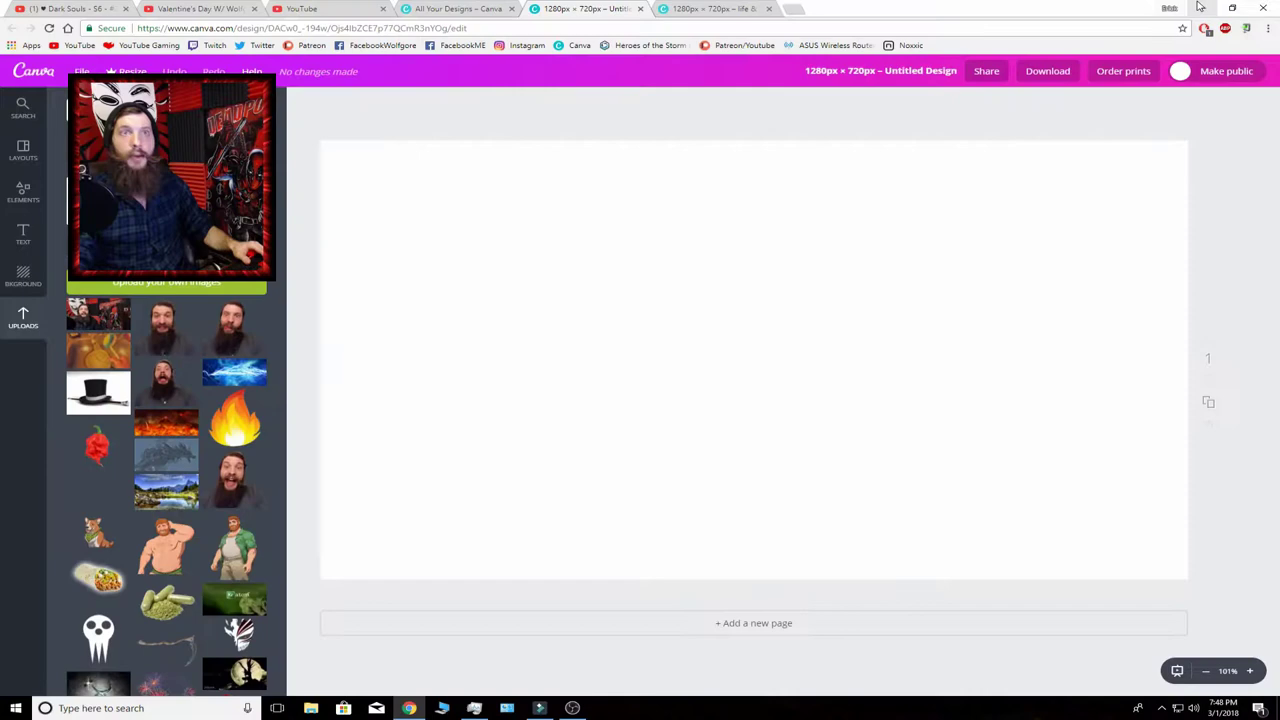
left_click(1200, 7)
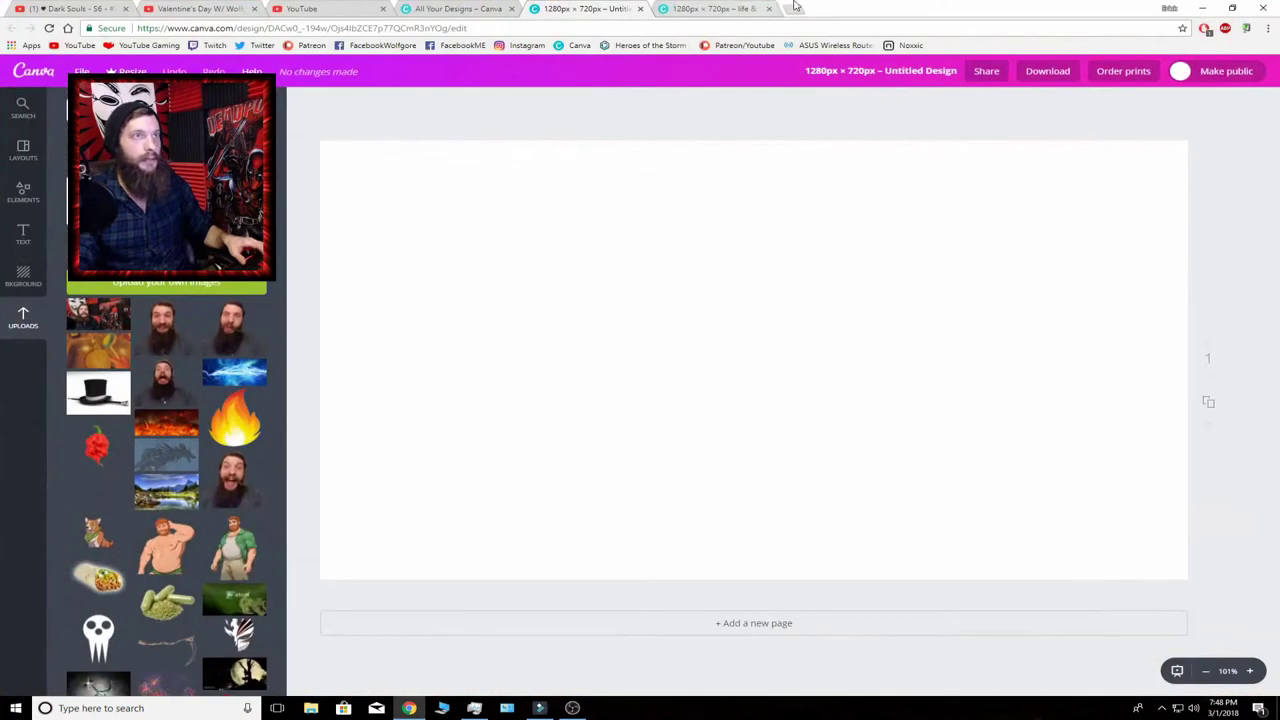
Search Google Images for fortnite in a new tab.
left_click(795, 6)
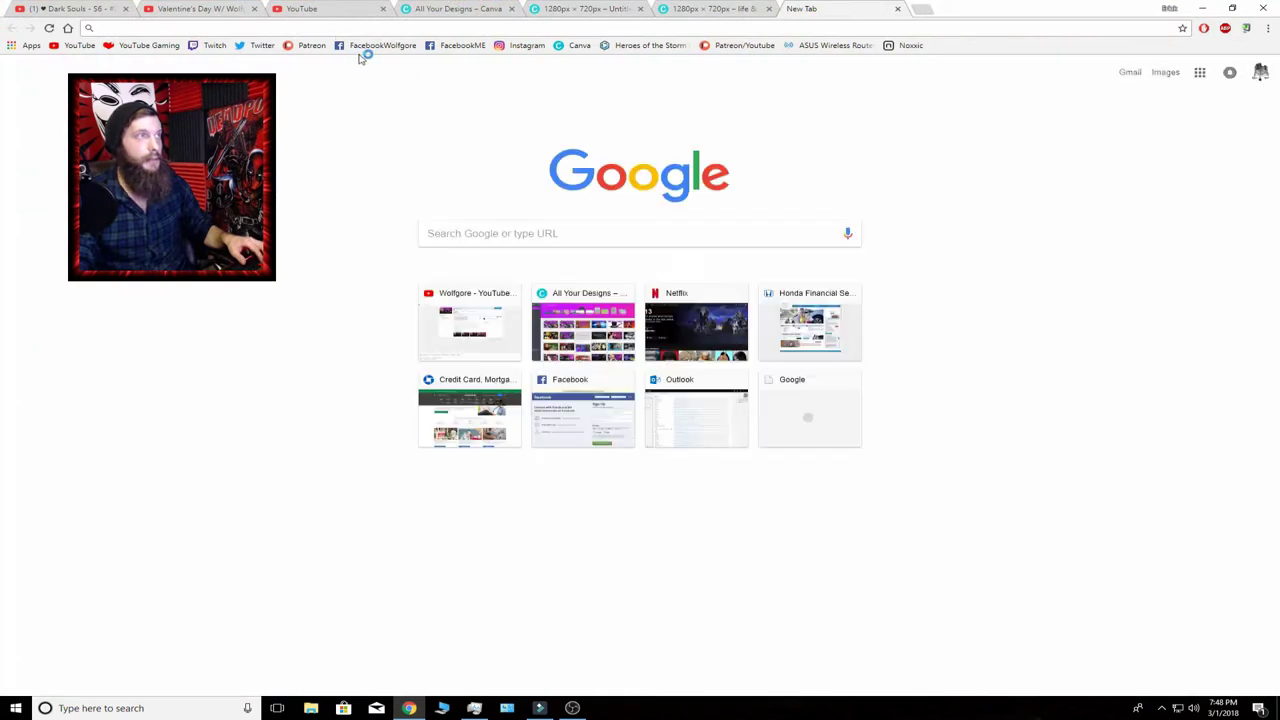
type("fortnite\\")
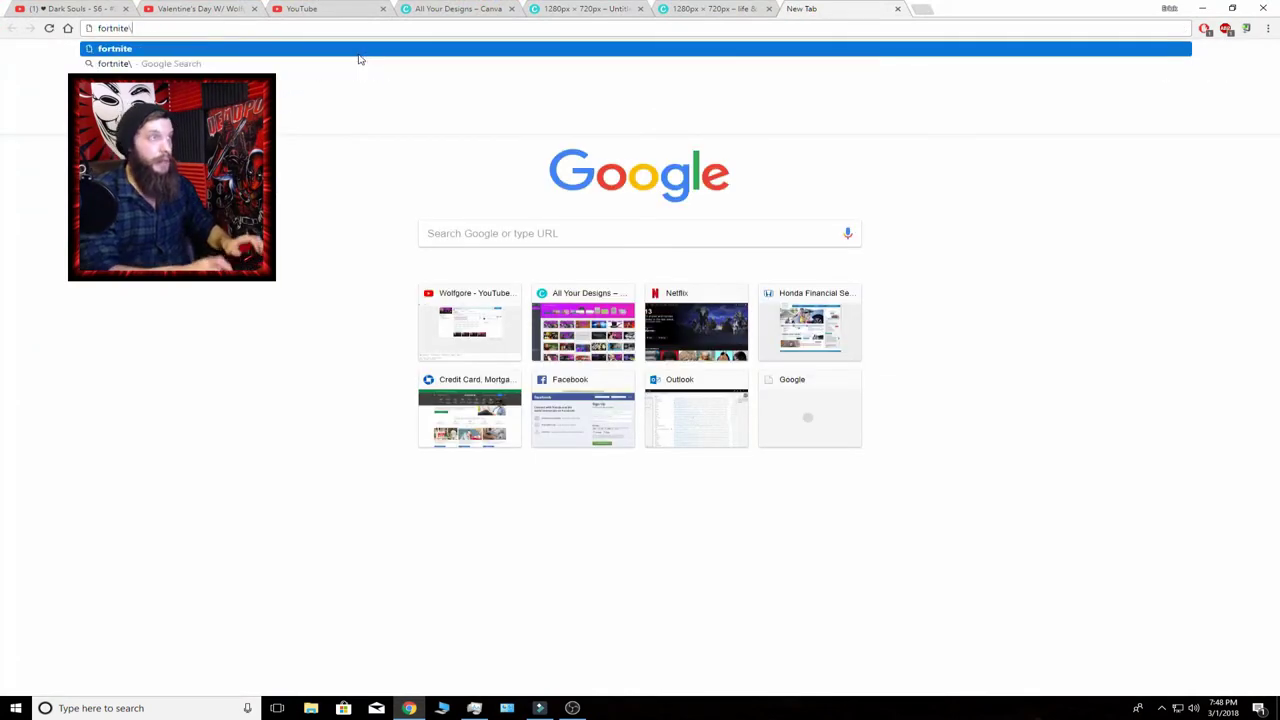
key("Return")
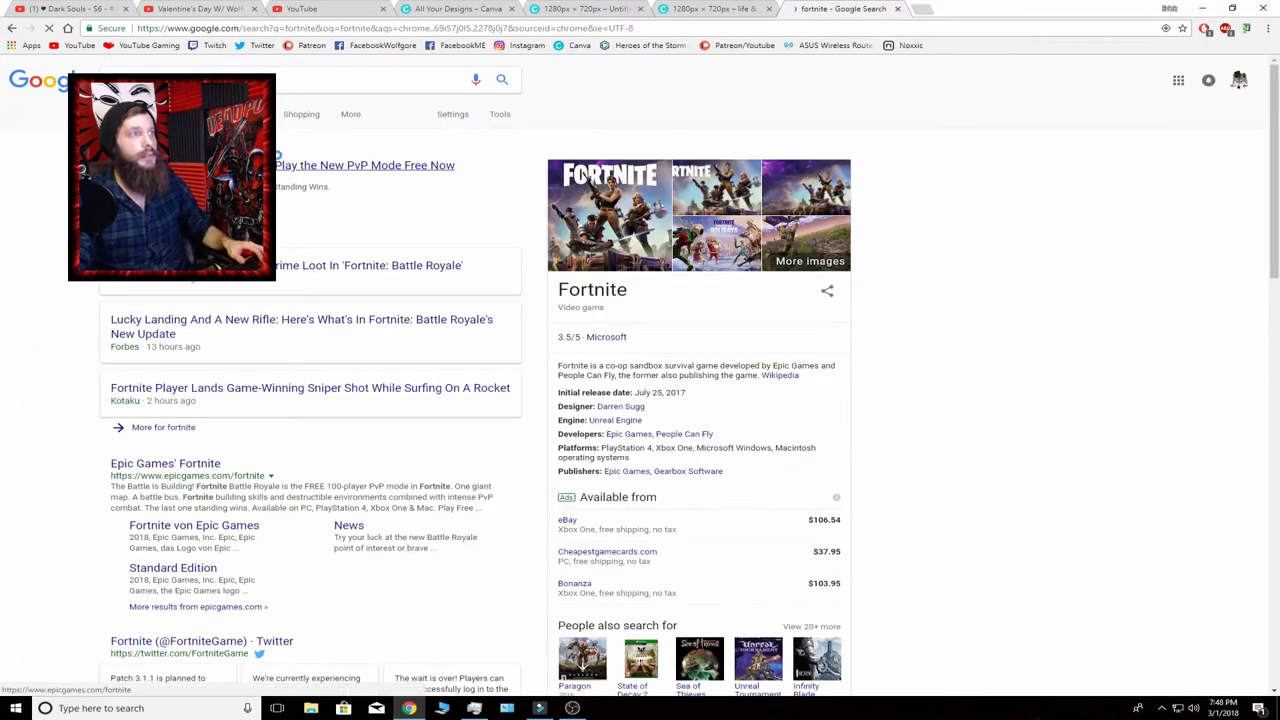
left_click(170, 114)
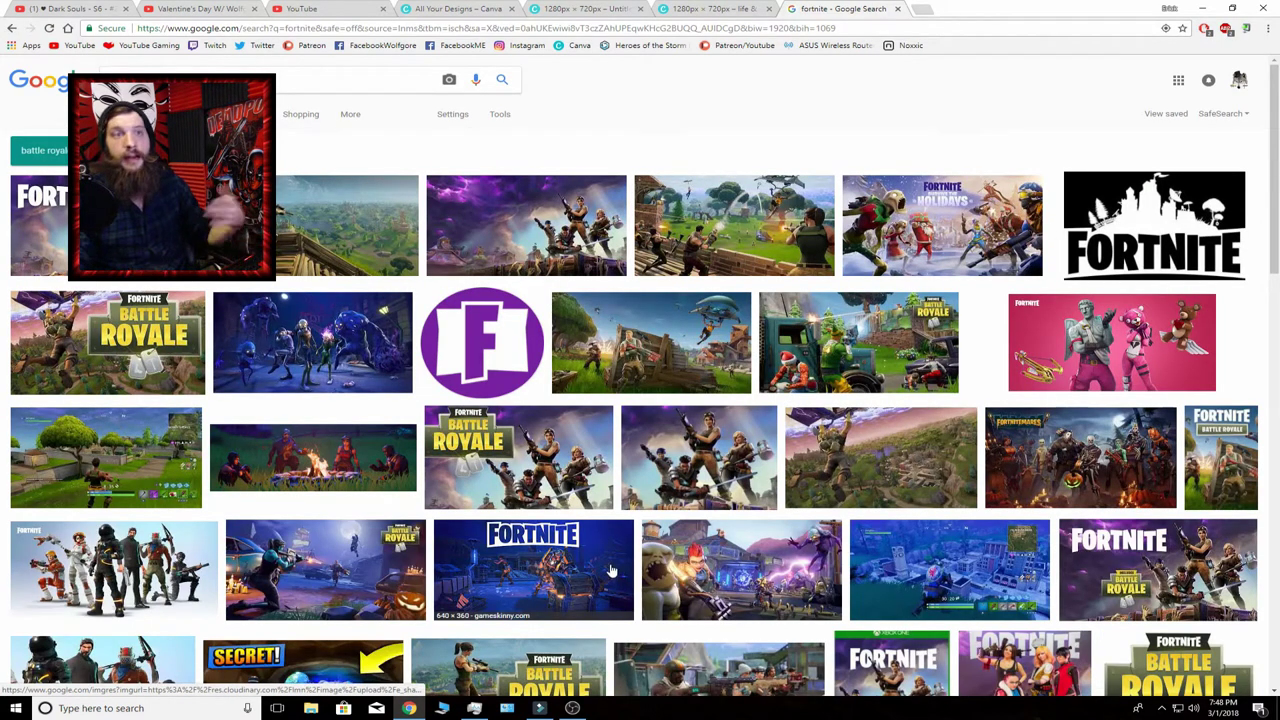
Save the full-size Fortnite battle screenshot to the desktop as battl.jpg.
right_click(751, 224)
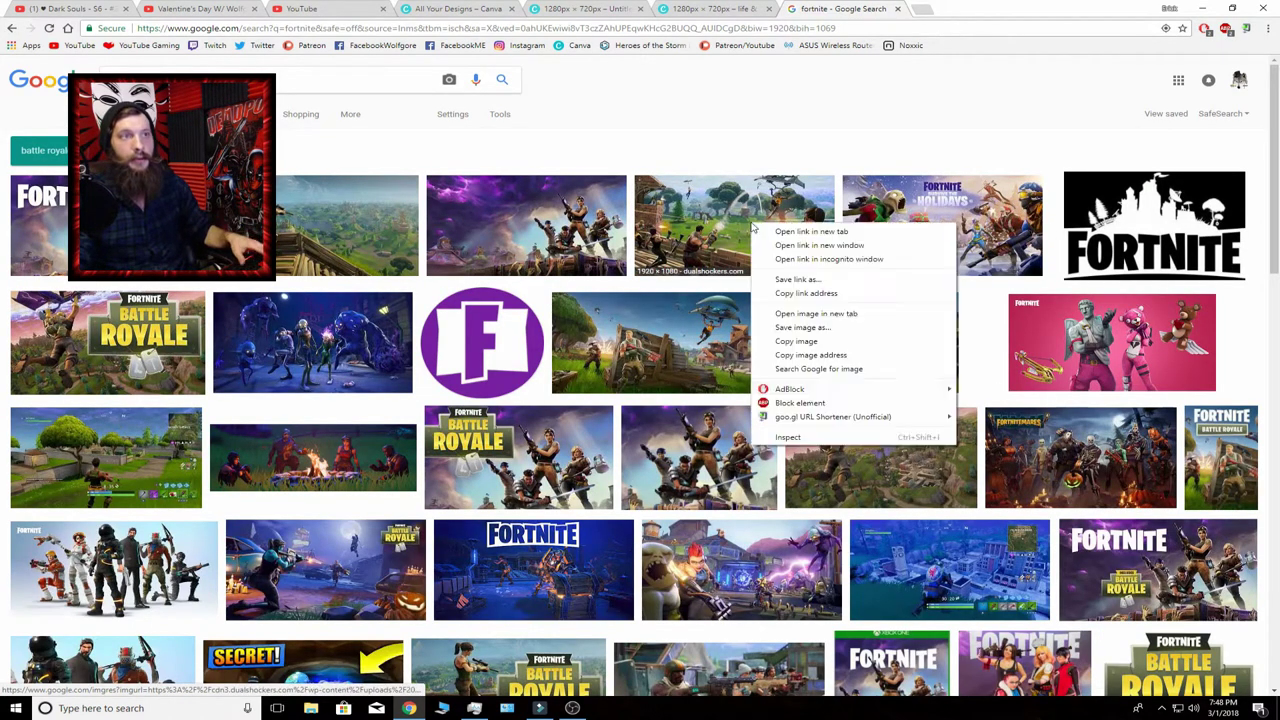
left_click(836, 330)
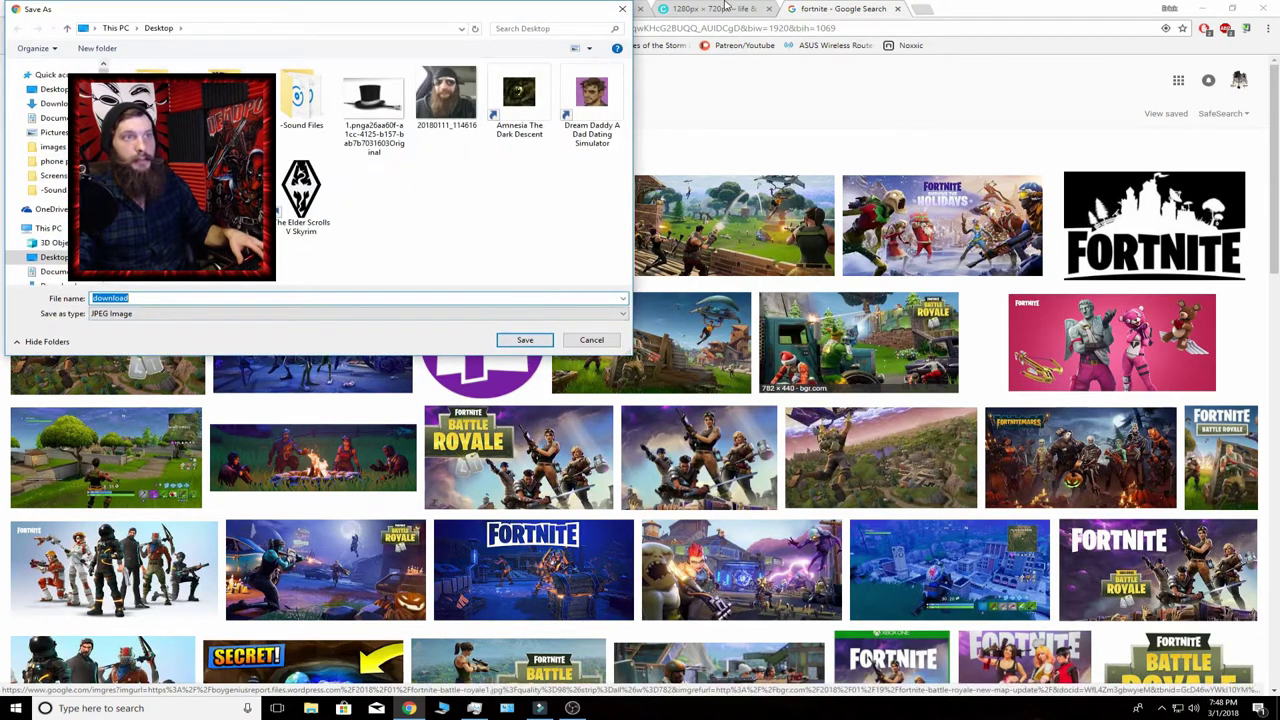
left_click(621, 11)
right_click(649, 381)
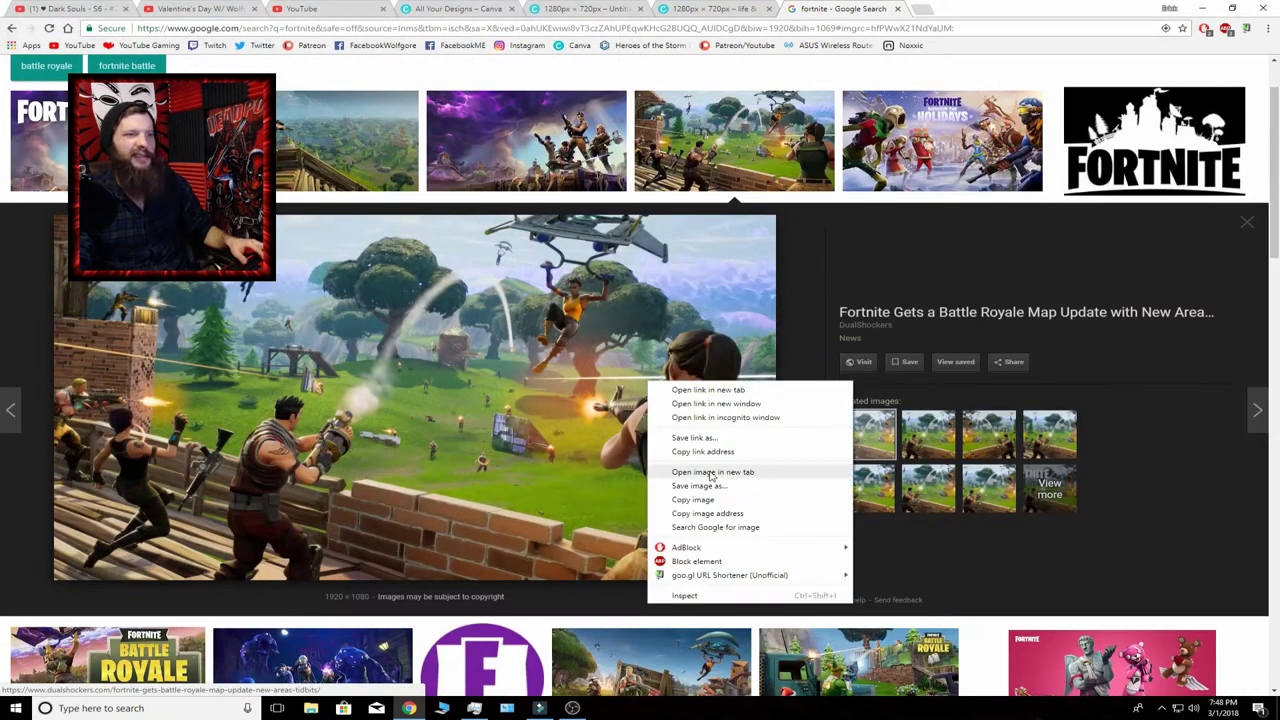
left_click(700, 486)
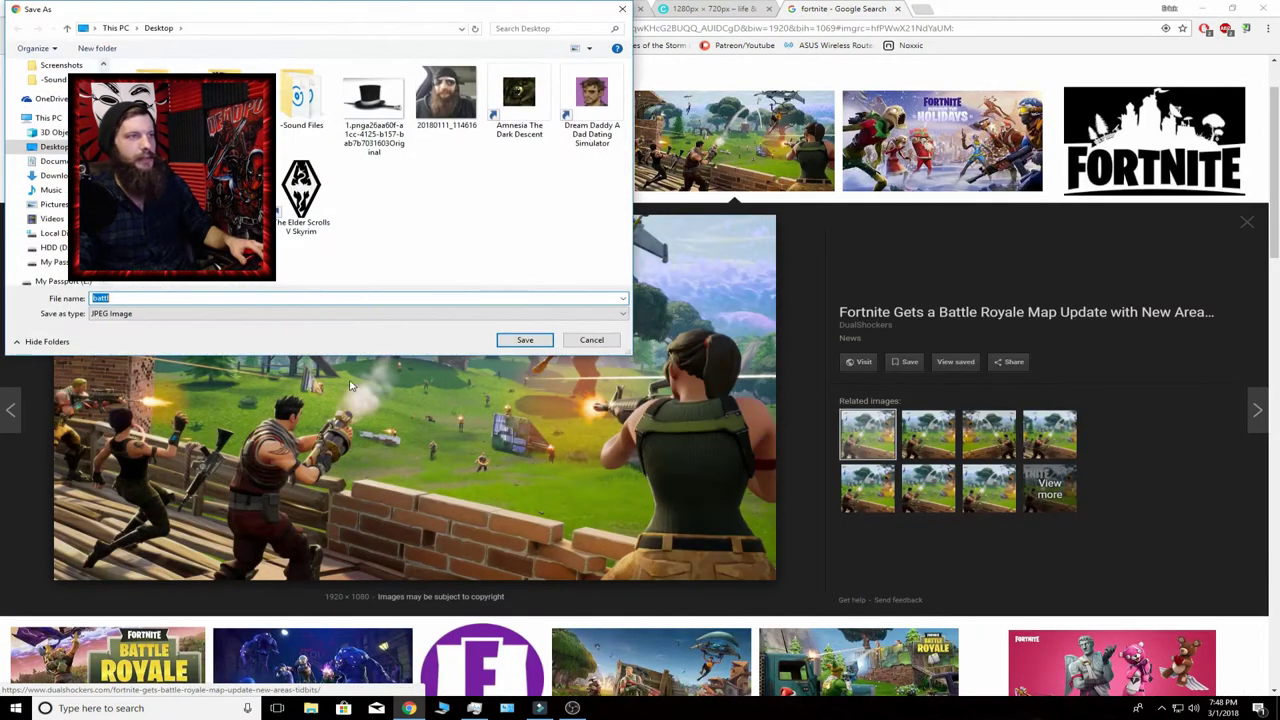
left_click(524, 340)
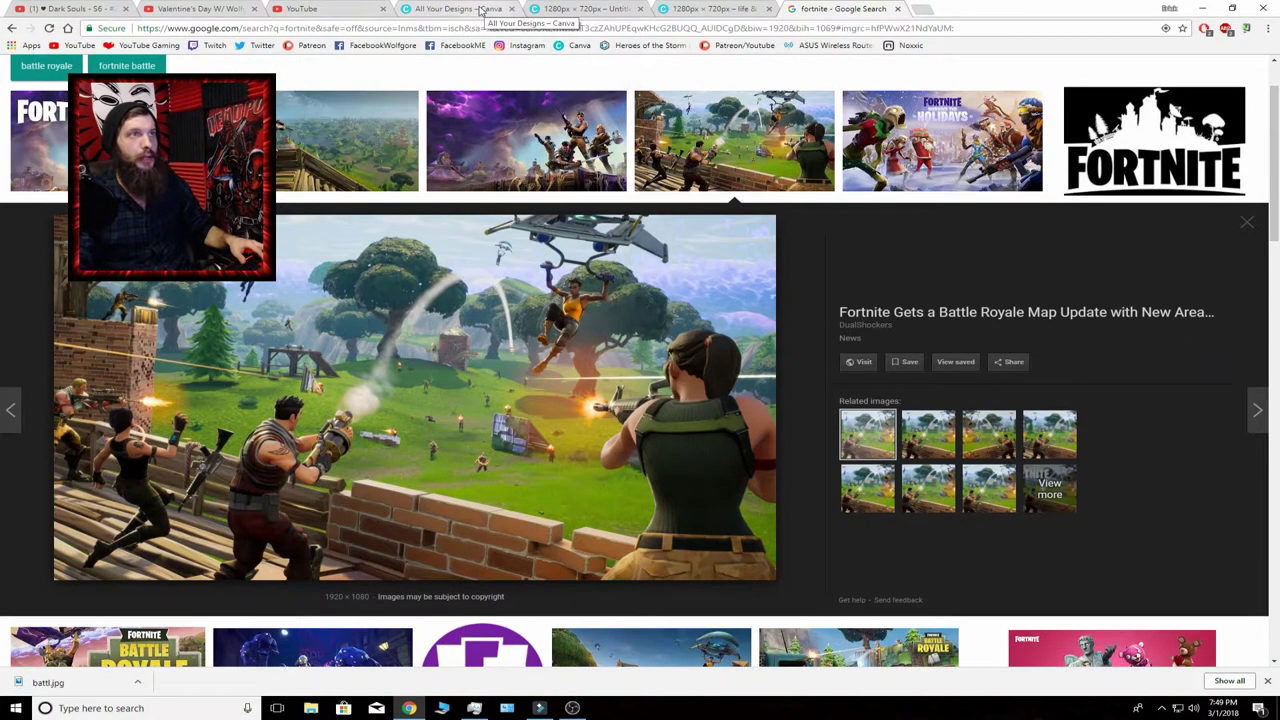
left_click(482, 9)
Upload battl.jpg from the computer into the 1280 × 720 design.
left_click(600, 9)
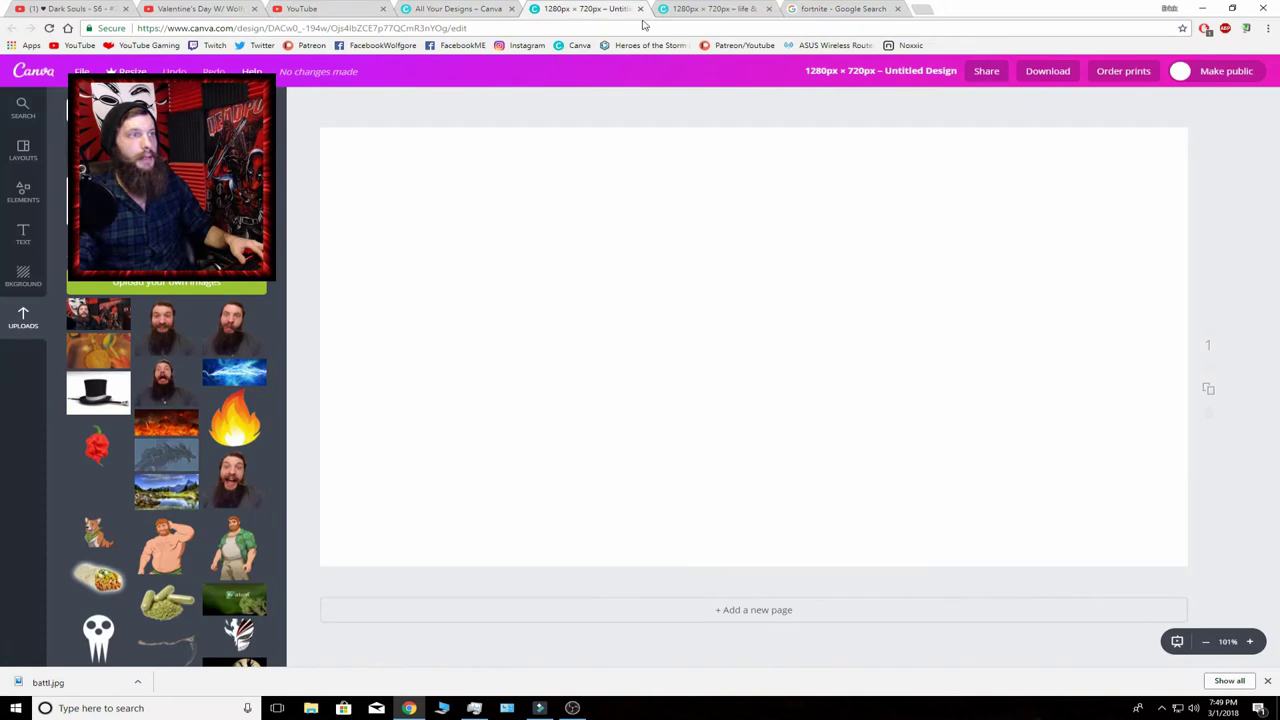
left_click(168, 288)
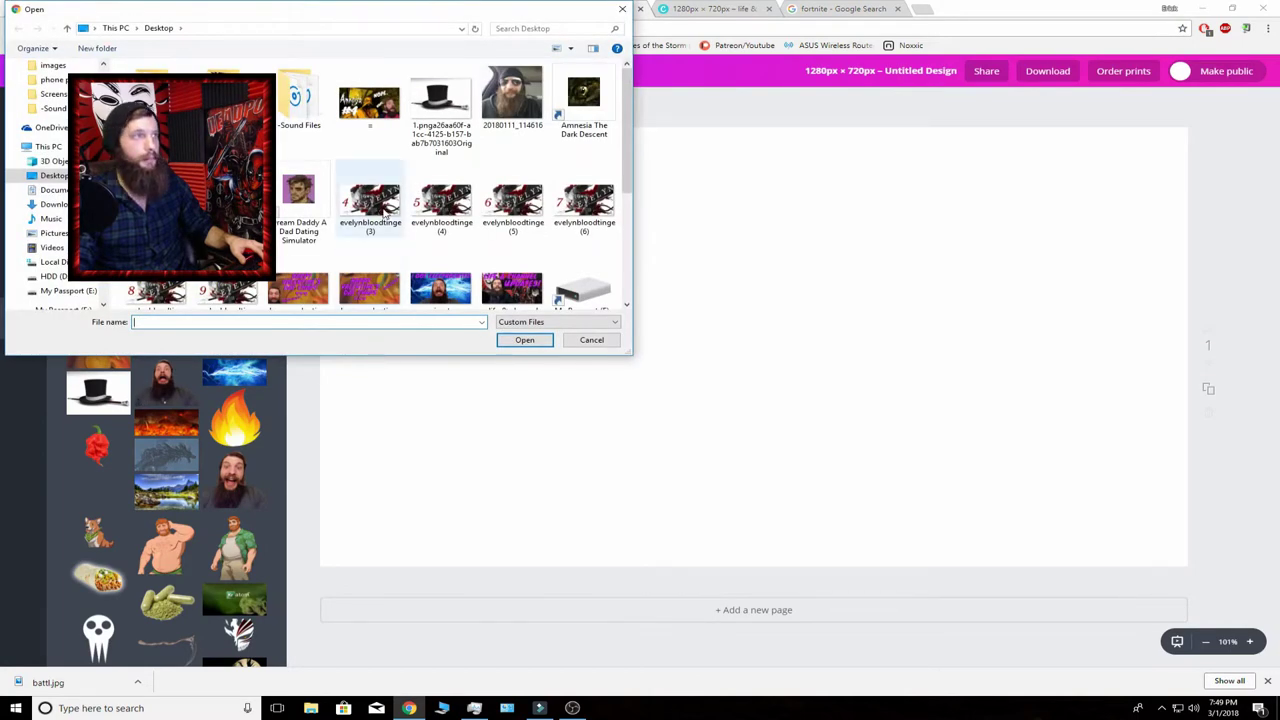
scroll(382, 254, "down", 3)
scroll(382, 254, "up", 3)
left_click(508, 339)
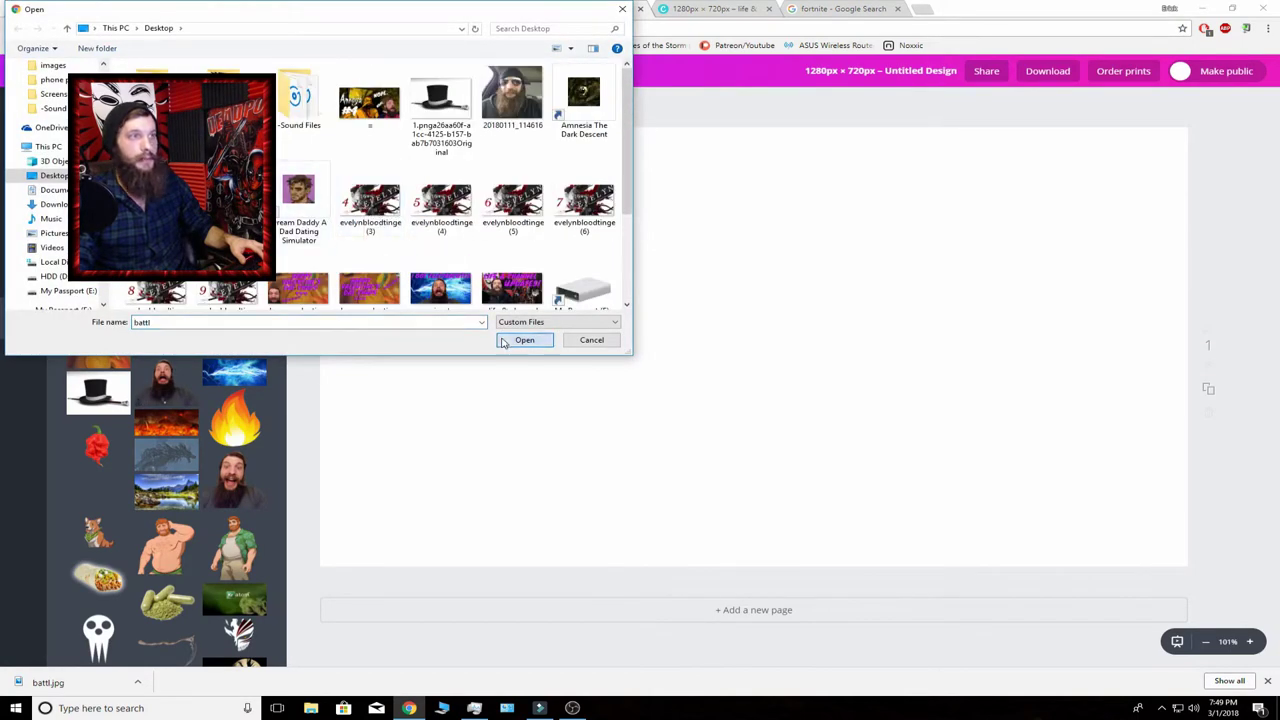
Place the battle screenshot and stretch it to fill the whole page.
left_click(115, 330)
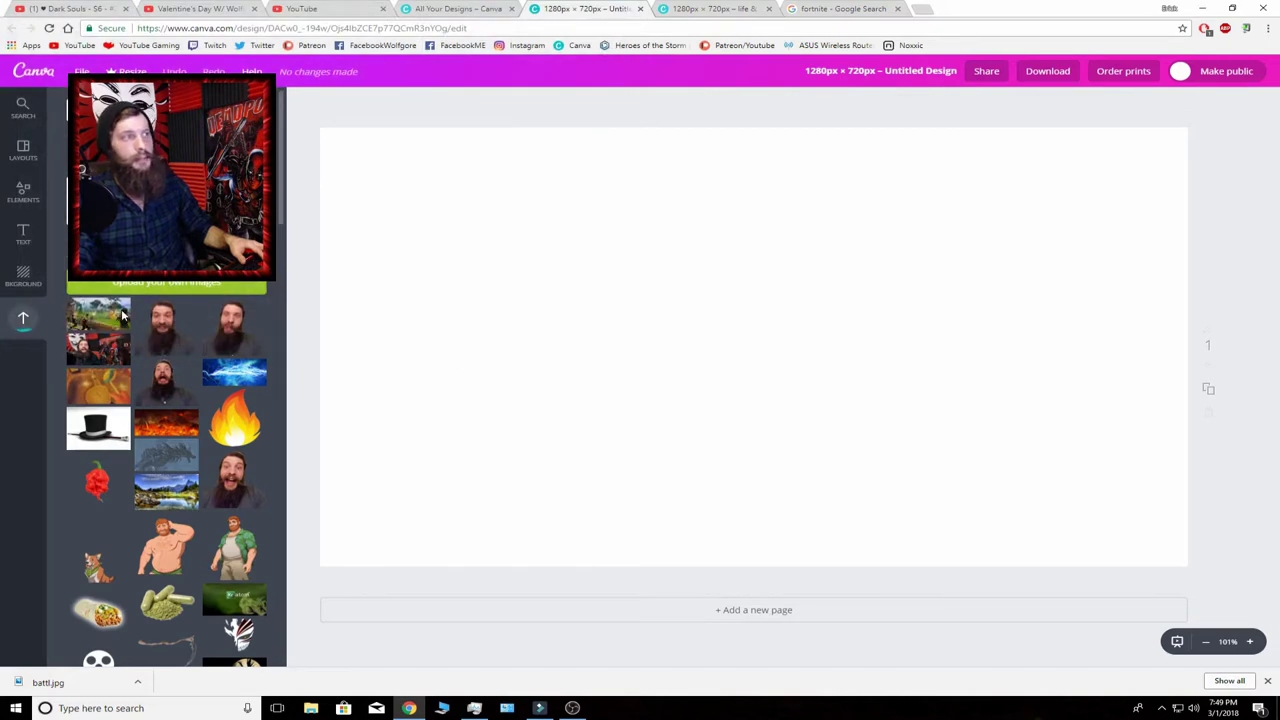
left_click_drag(344, 141, 321, 128)
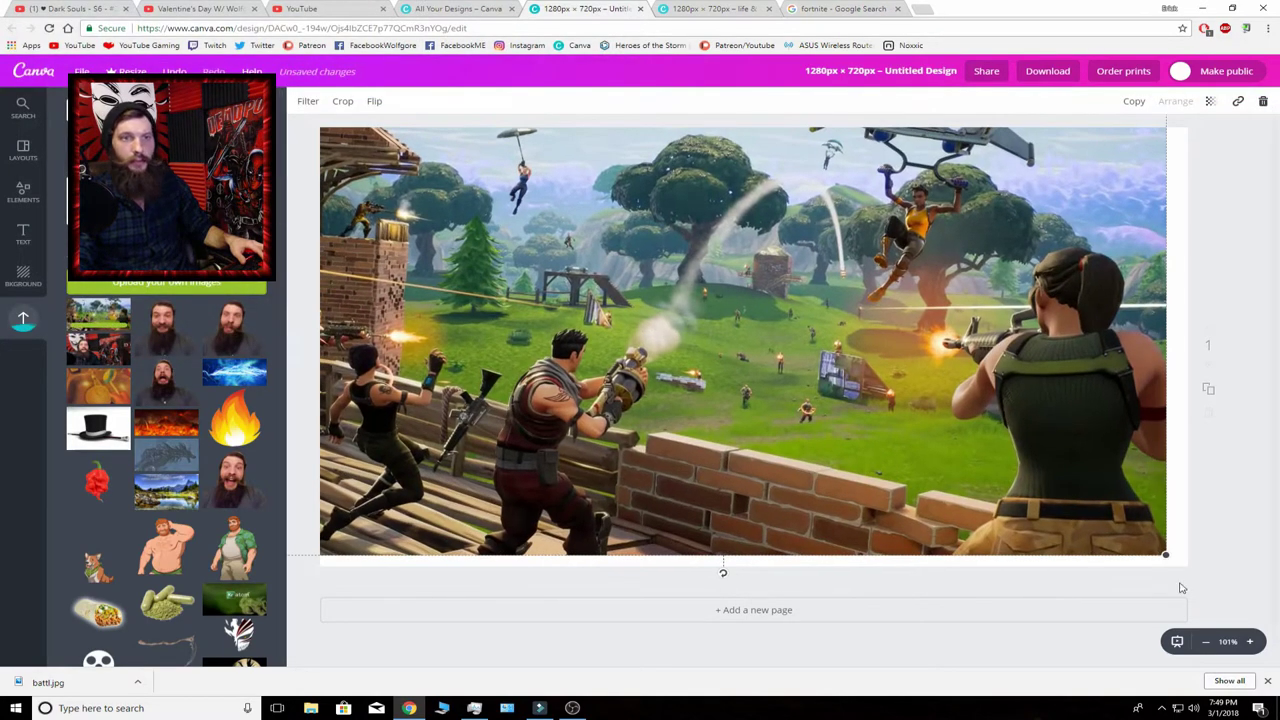
left_click_drag(1167, 556, 1048, 465)
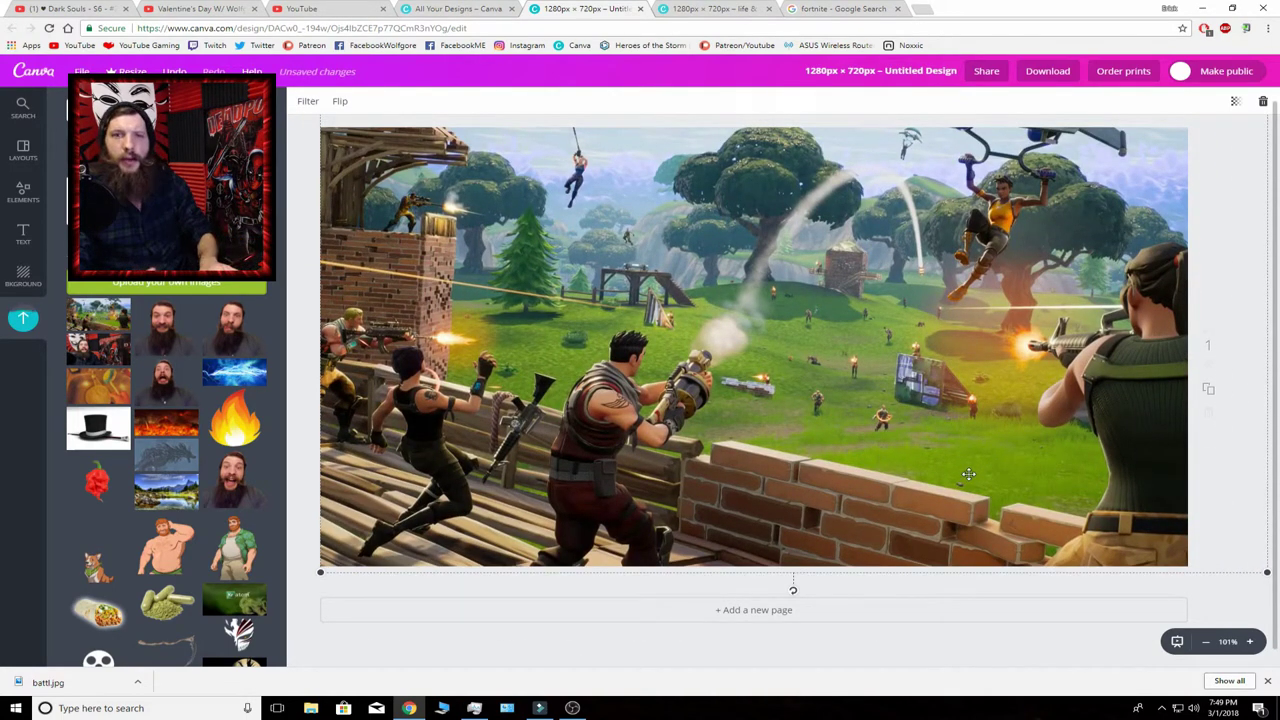
mouse_move(953, 448)
left_mouse_down()
mouse_move(949, 431)
mouse_move(932, 462)
left_mouse_up()
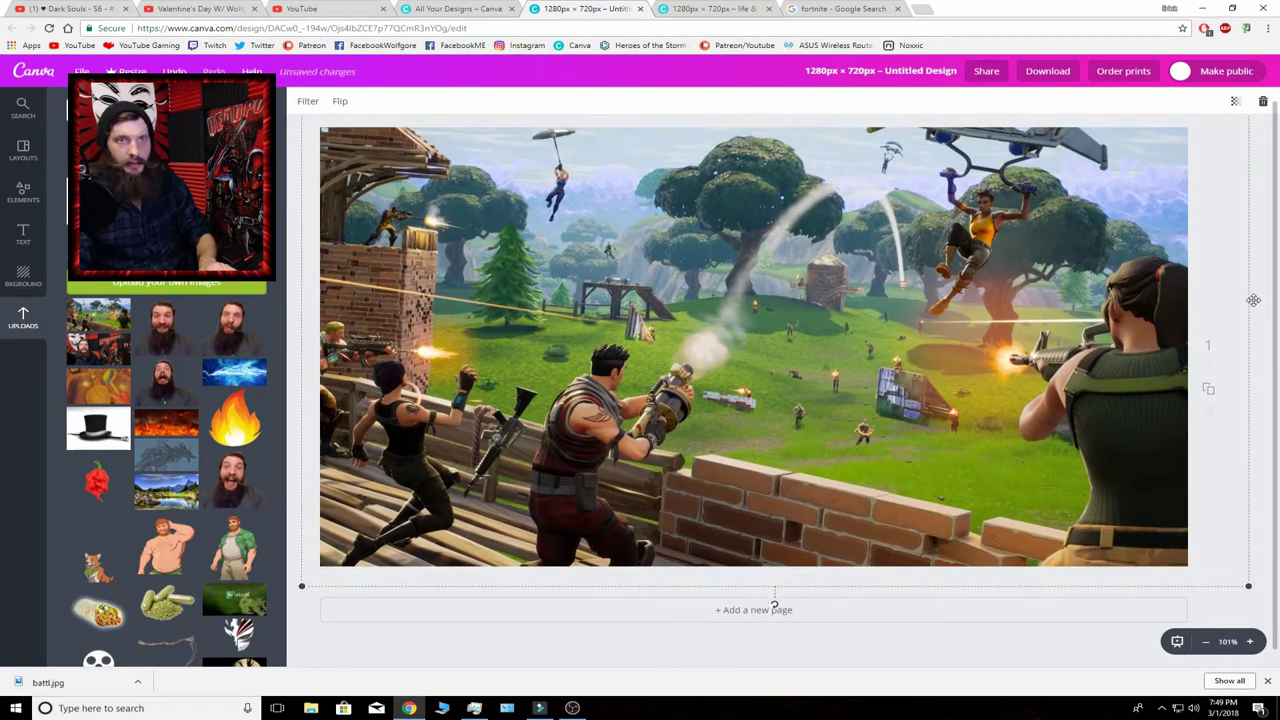
left_click(1206, 609)
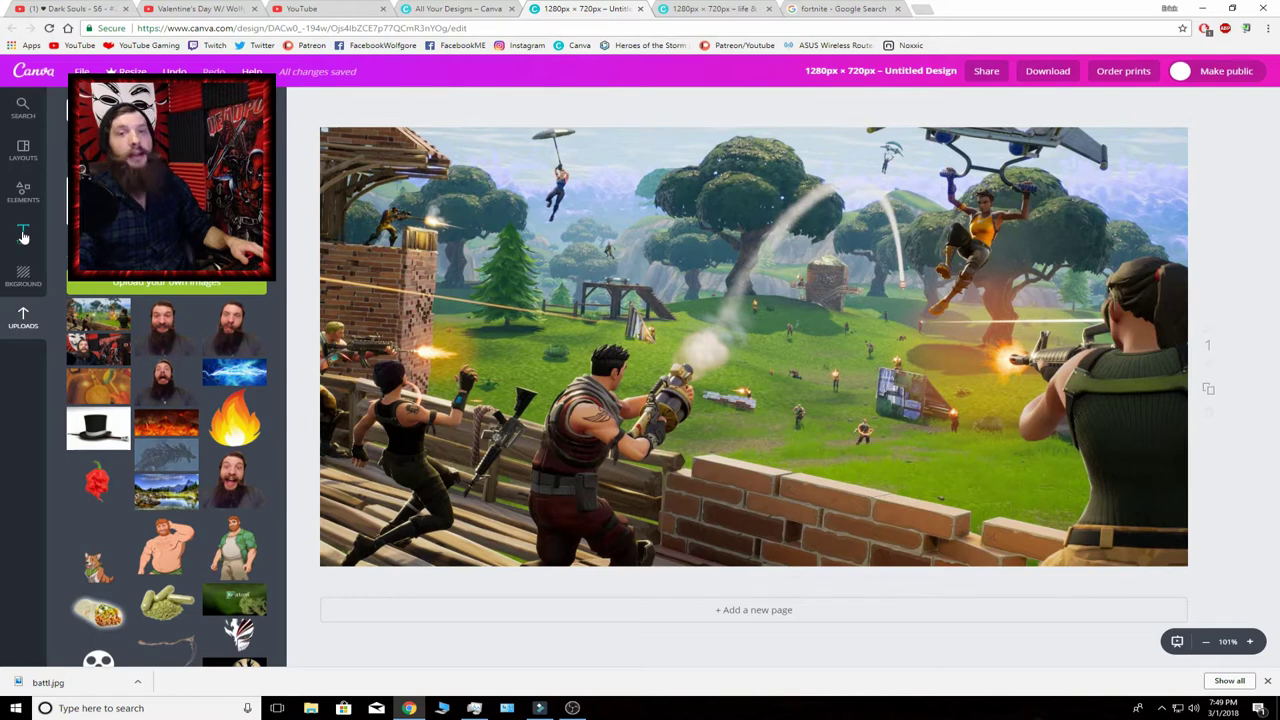
right_click(23, 233)
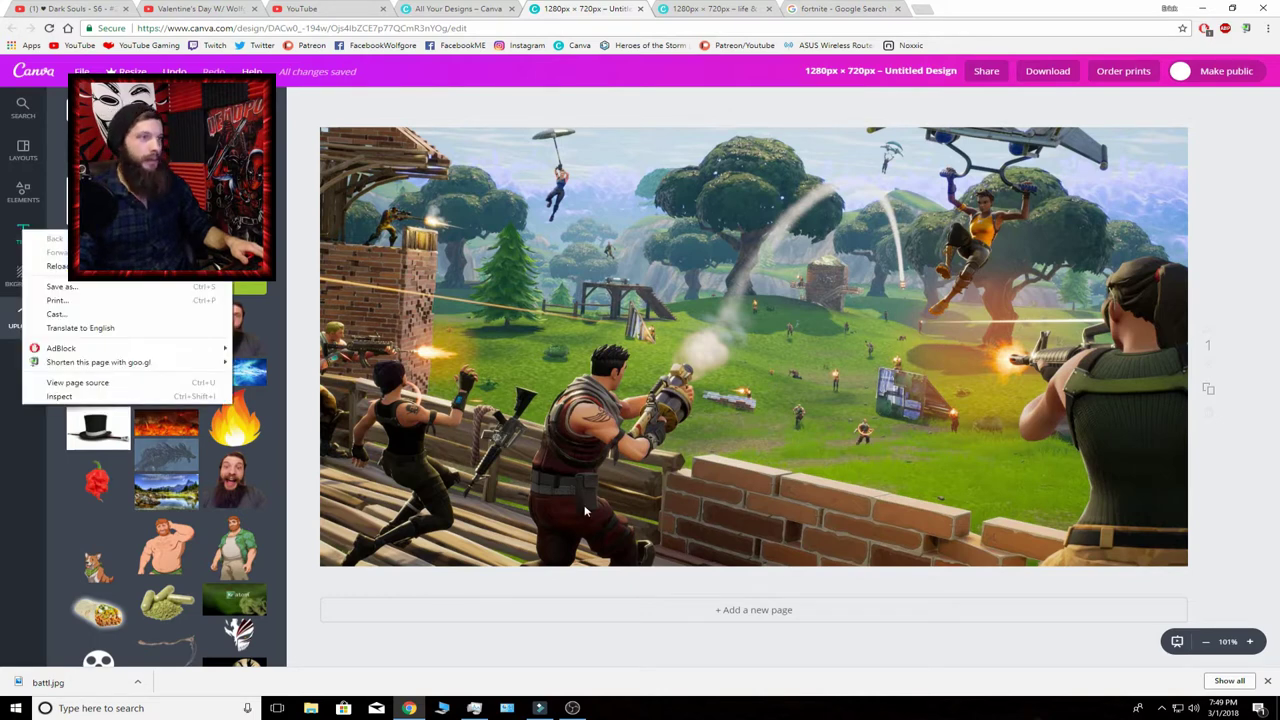
left_click(310, 588)
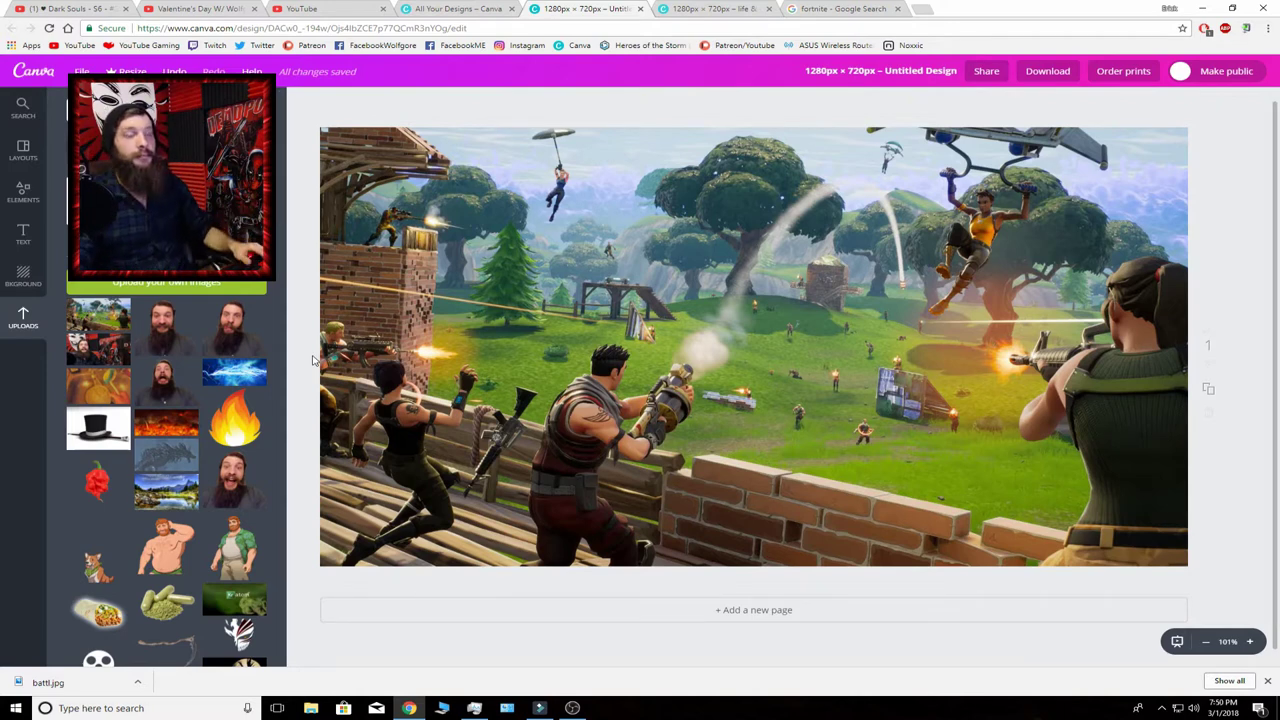
Add the Spirit Night text template from the Text panel.
left_click(24, 238)
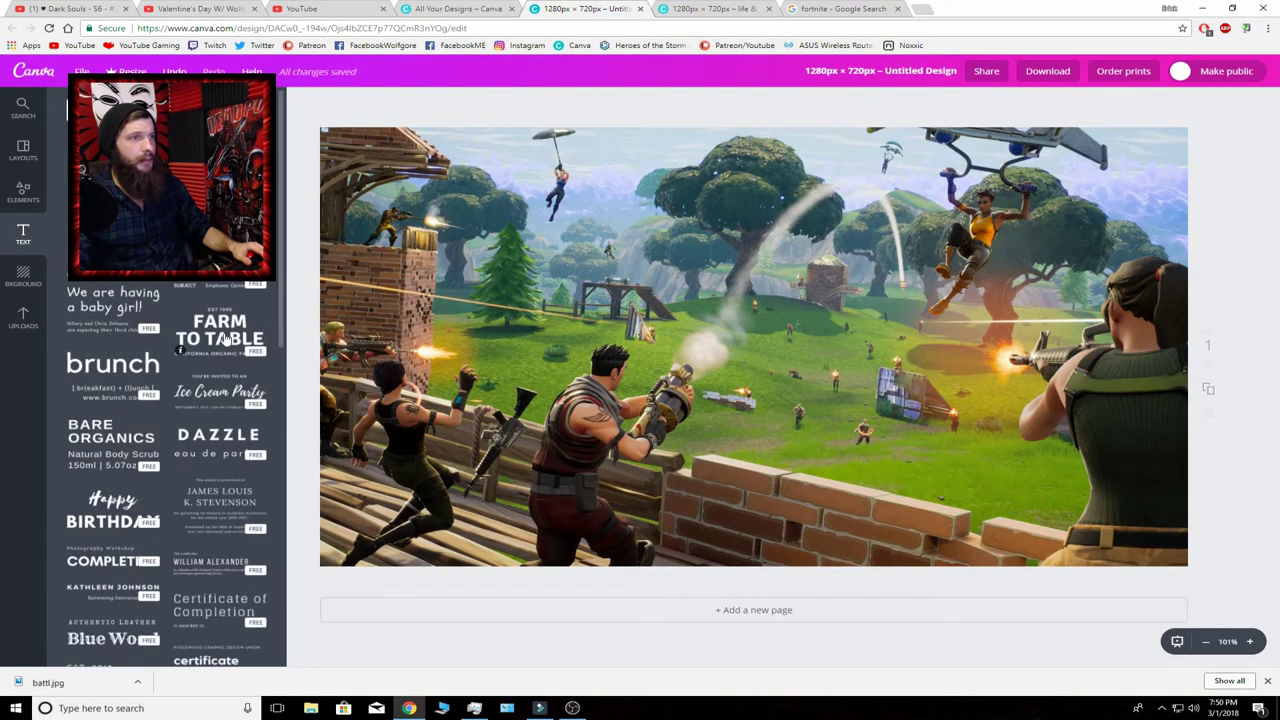
scroll(180, 330, "down", 15)
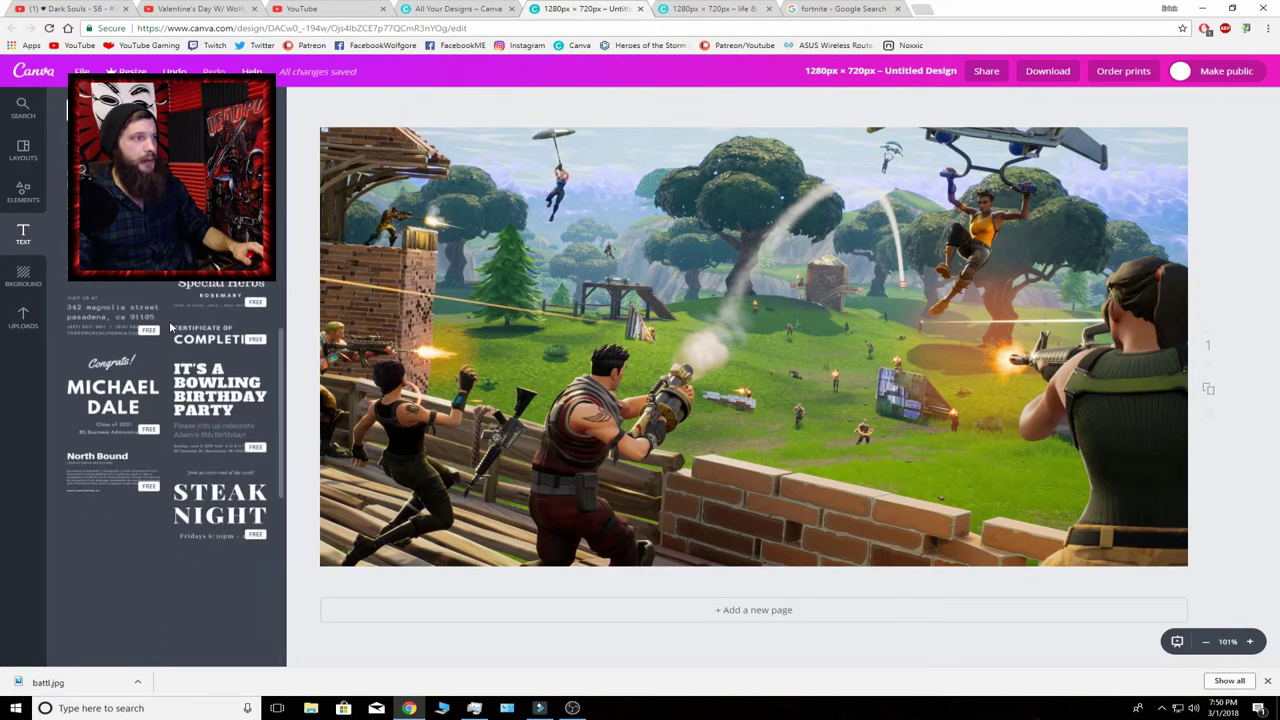
scroll(169, 322, "down", 10)
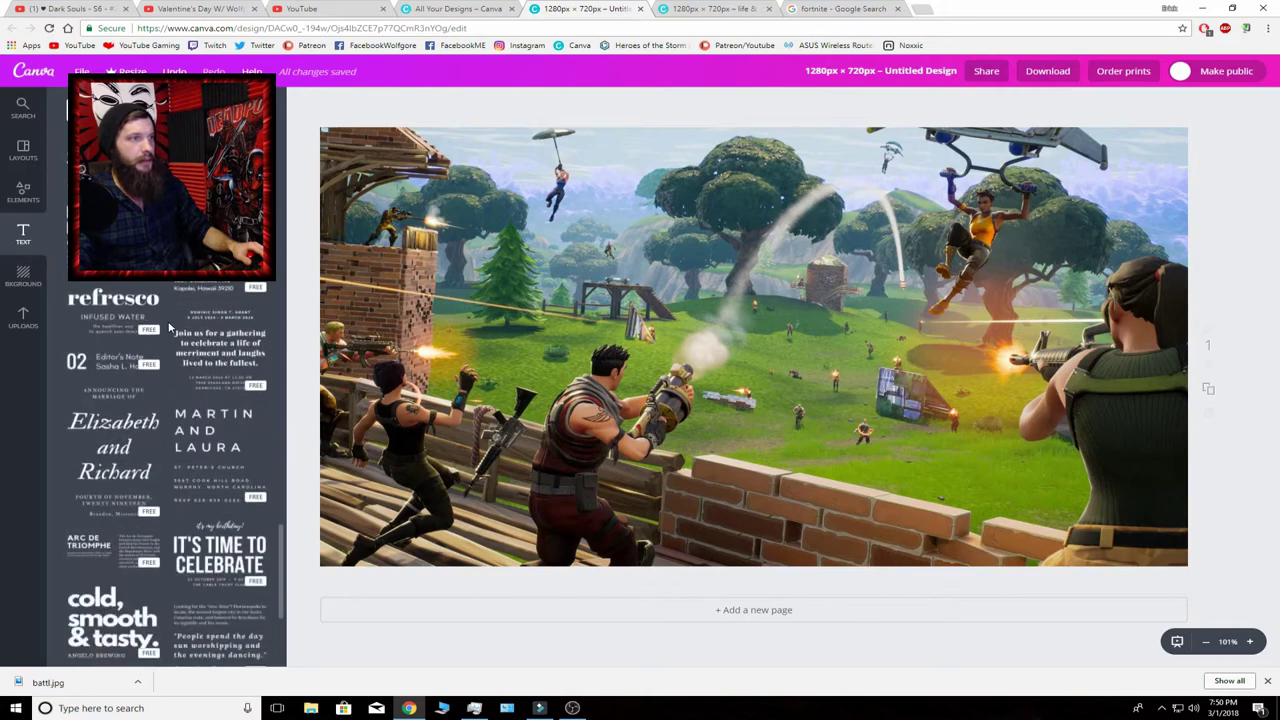
scroll(195, 372, "down", 10)
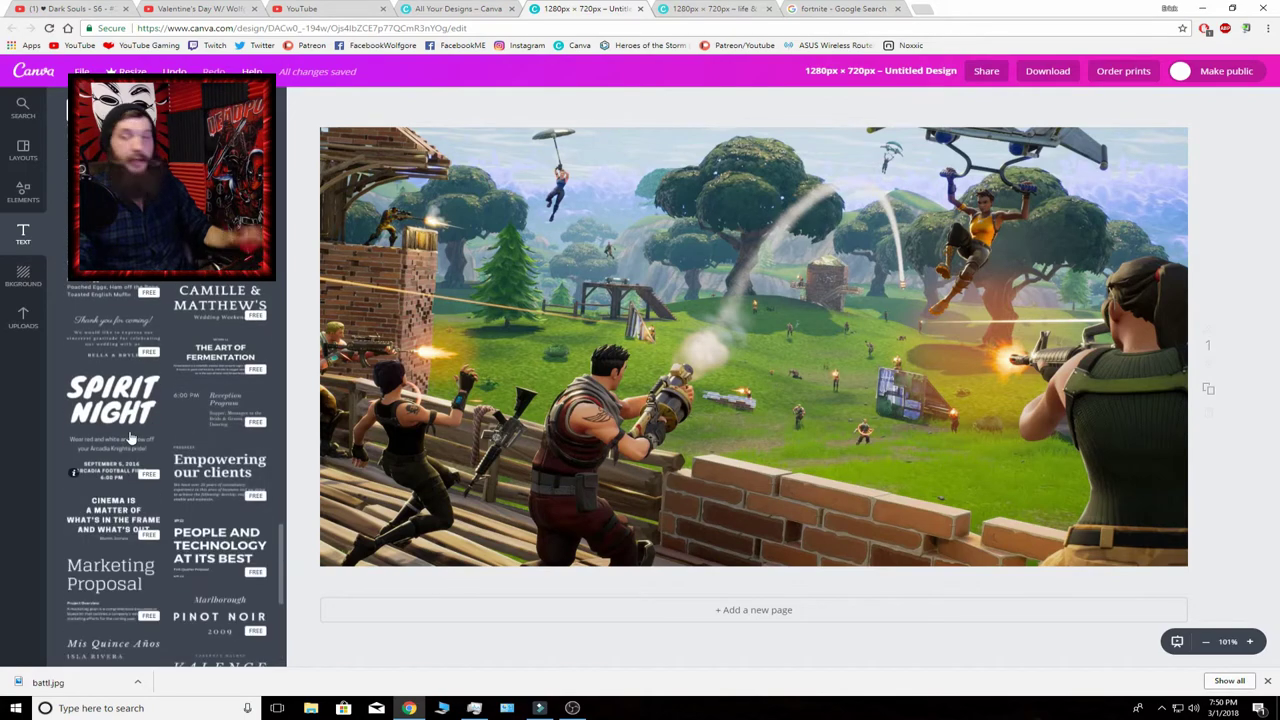
left_click(118, 415)
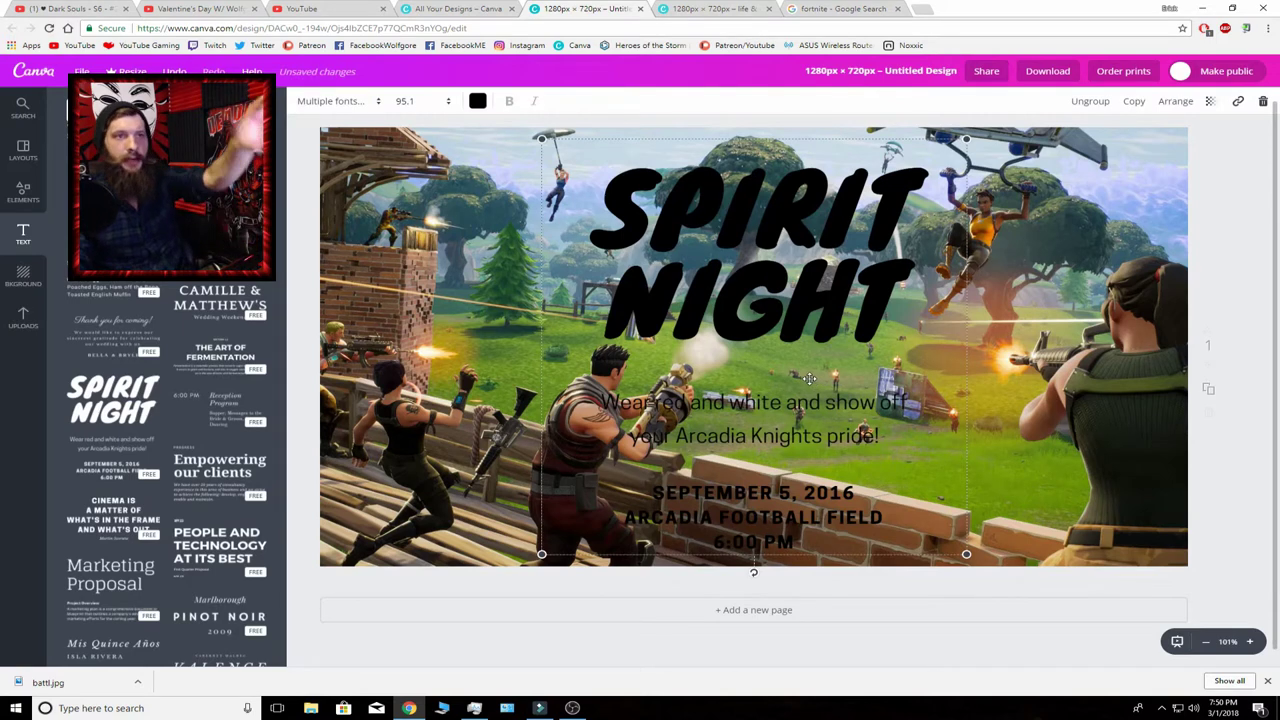
Replace the template text with 'I'M BAD' 'FORTNITE LOL' and move it top centre.
left_click(753, 517)
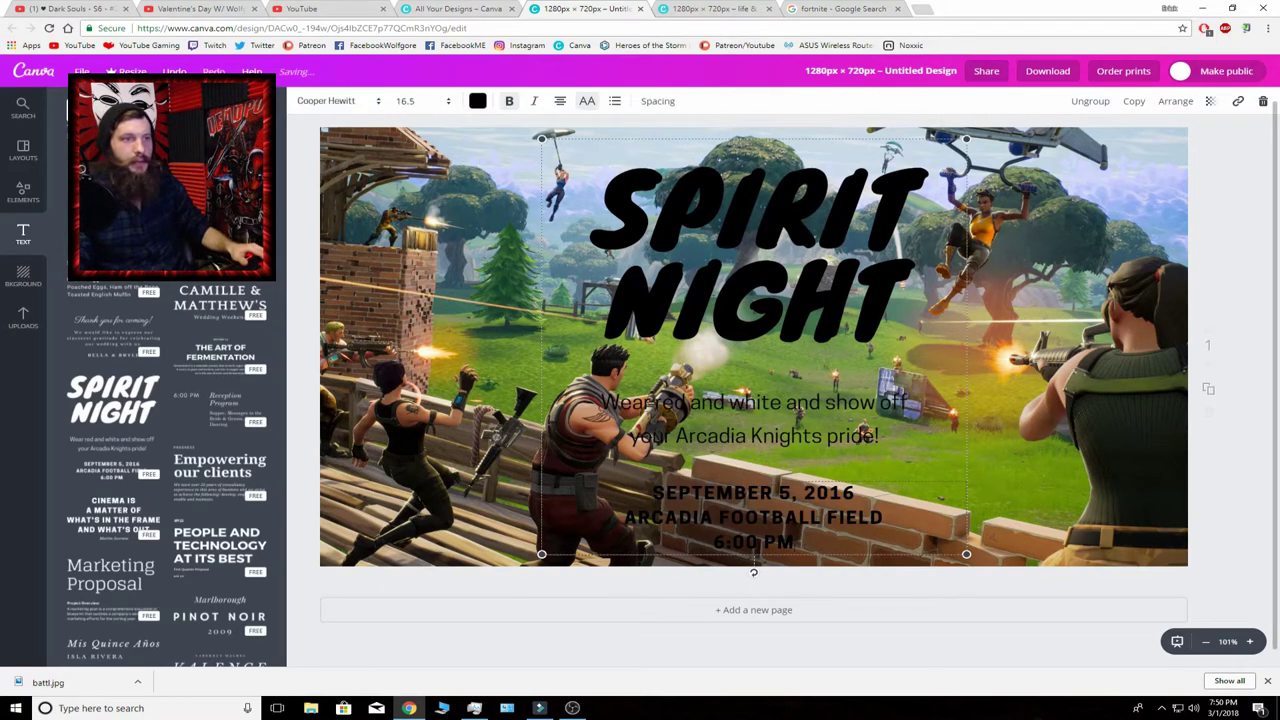
left_click(753, 517)
key("BackSpace")
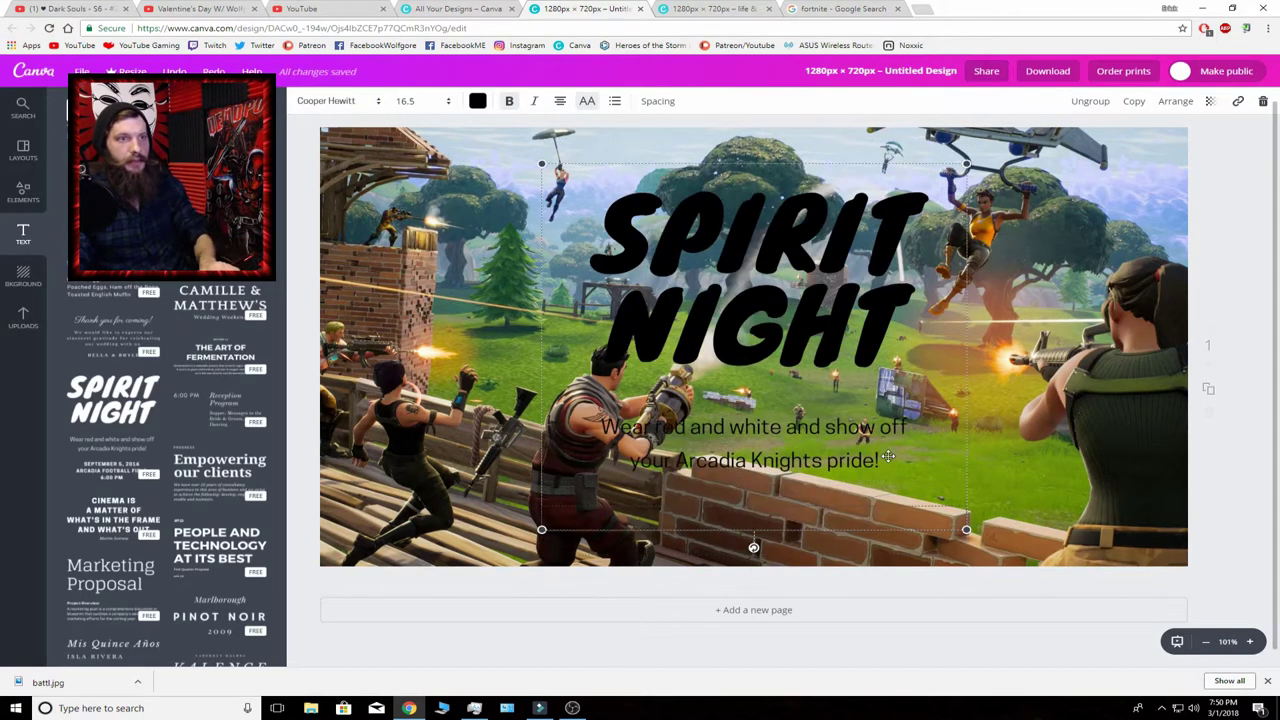
key("ctrl+a")
key("BackSpace")
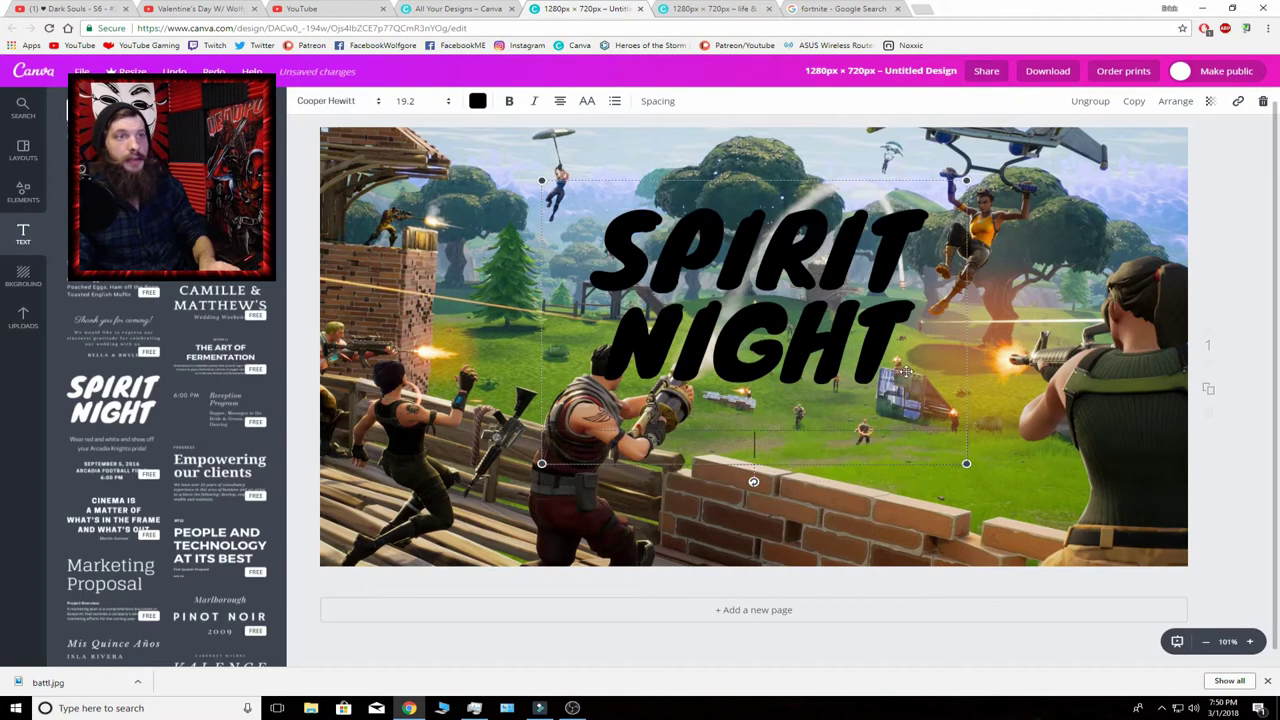
double_click(596, 290)
key("ctrl+a")
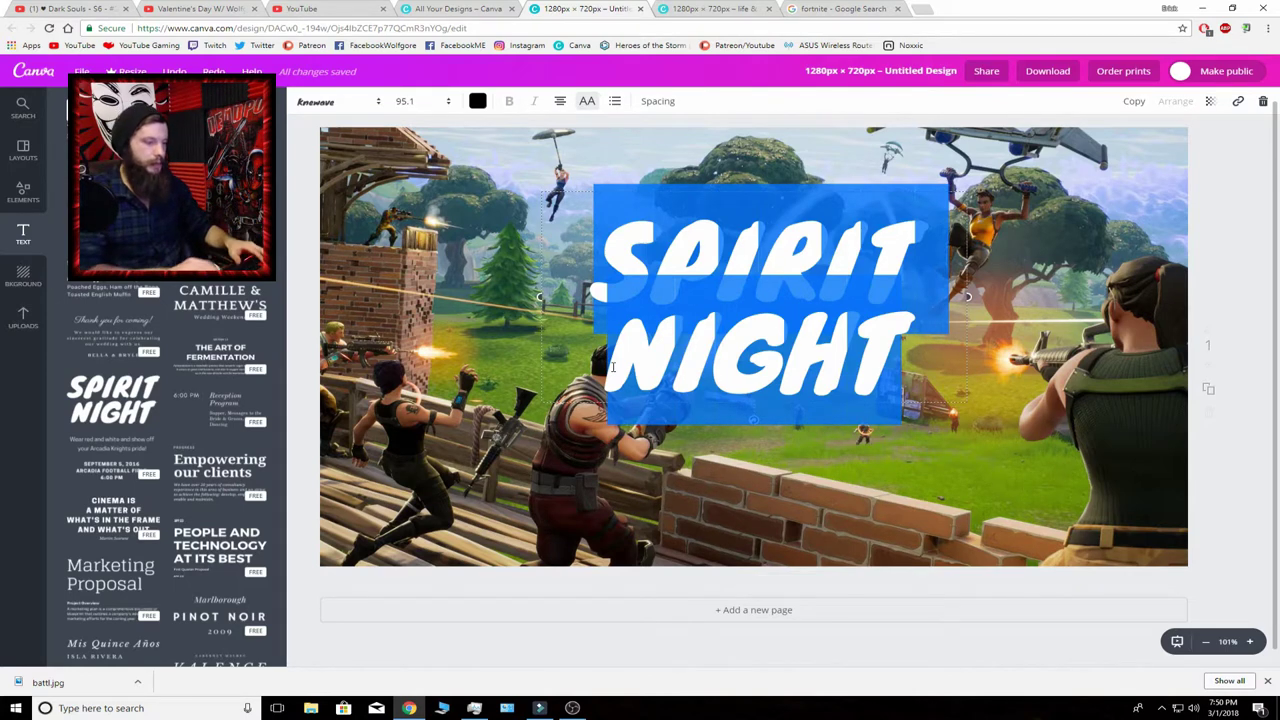
key("BackSpace")
type("I")
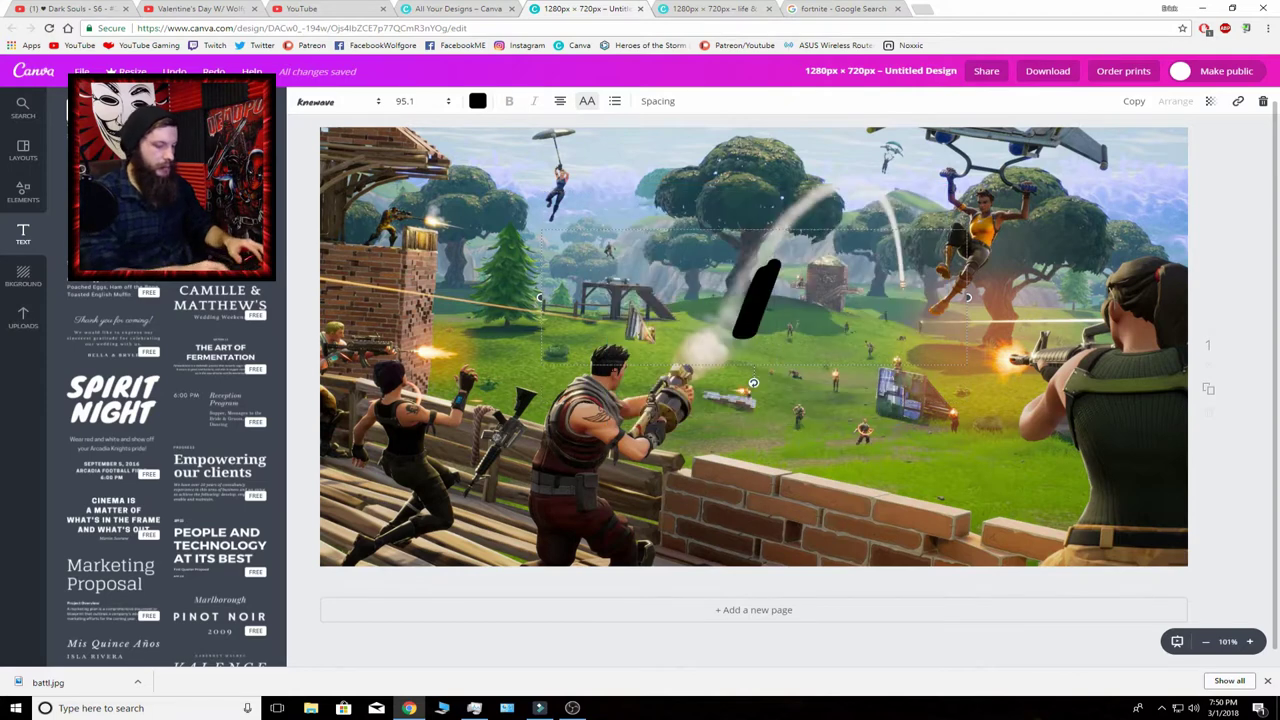
type("'M BAD AT")
type("FOR")
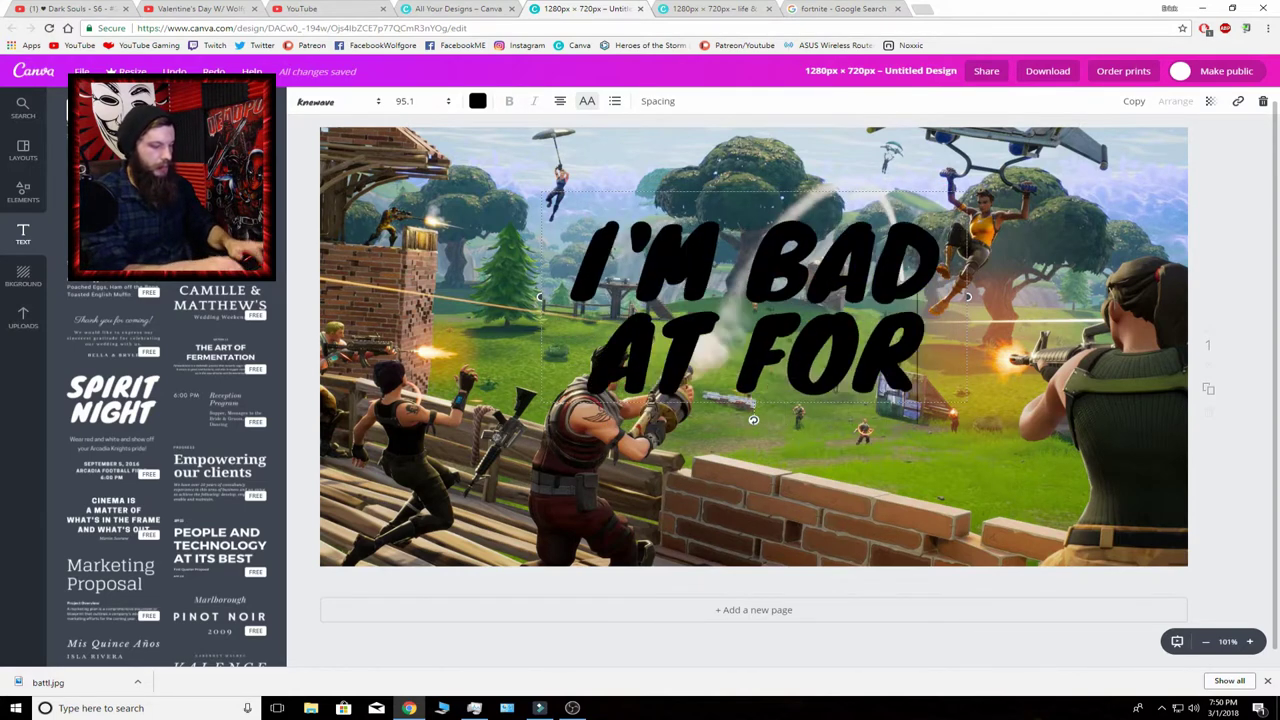
type("TNITE LOL")
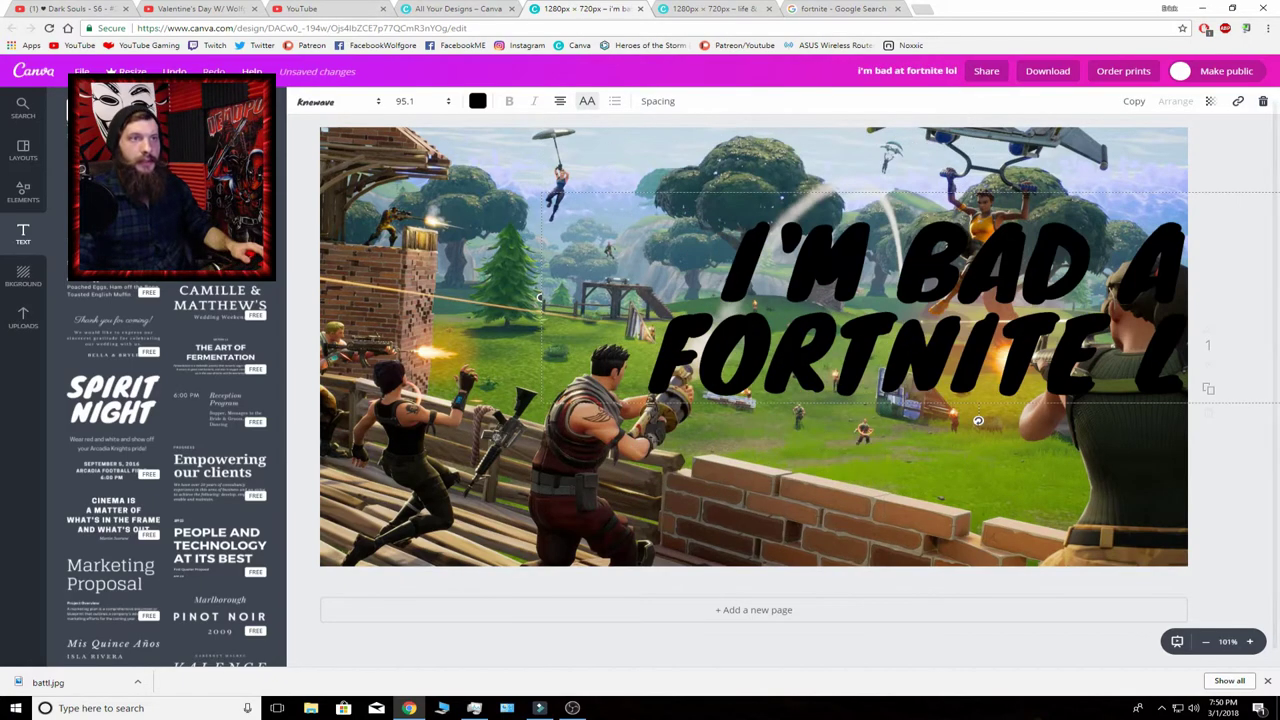
left_click_drag(968, 297, 1275, 300)
left_click_drag(724, 183, 460, 100)
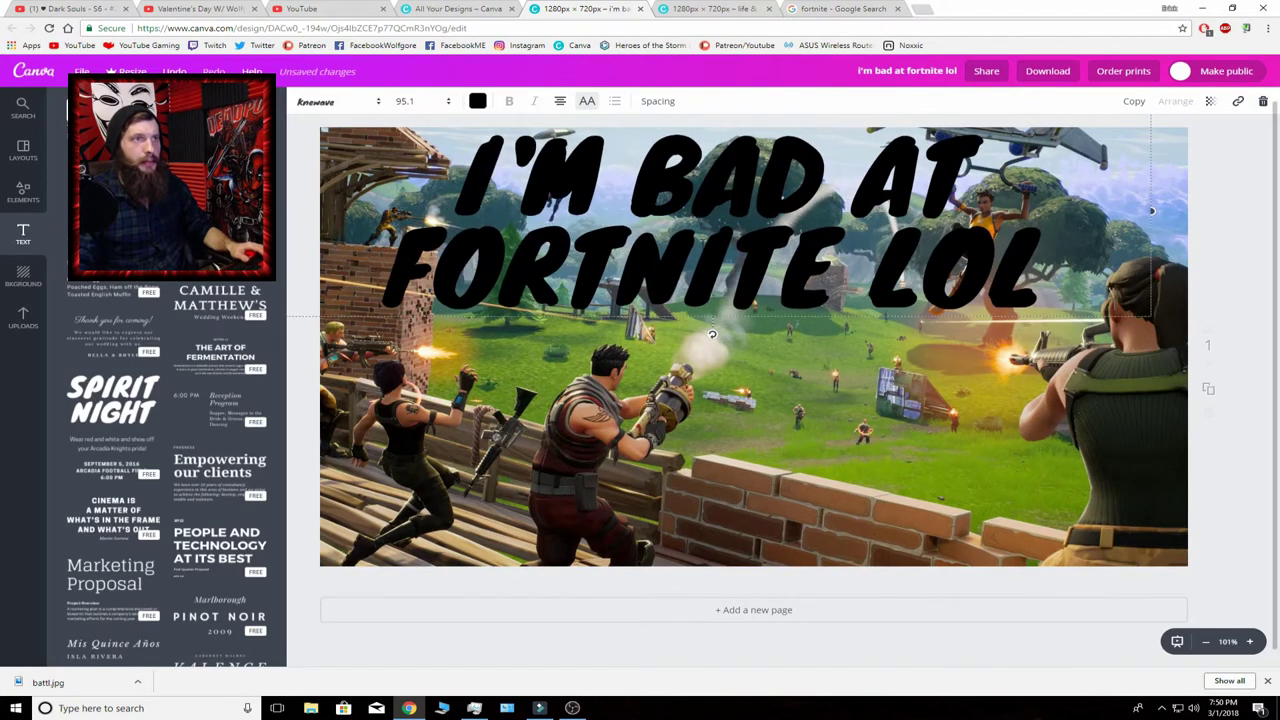
Add a second Spirit Night template and retype it as 'I'M BAD AT FORTNITE LOL'.
left_click(112, 400)
left_click(790, 542)
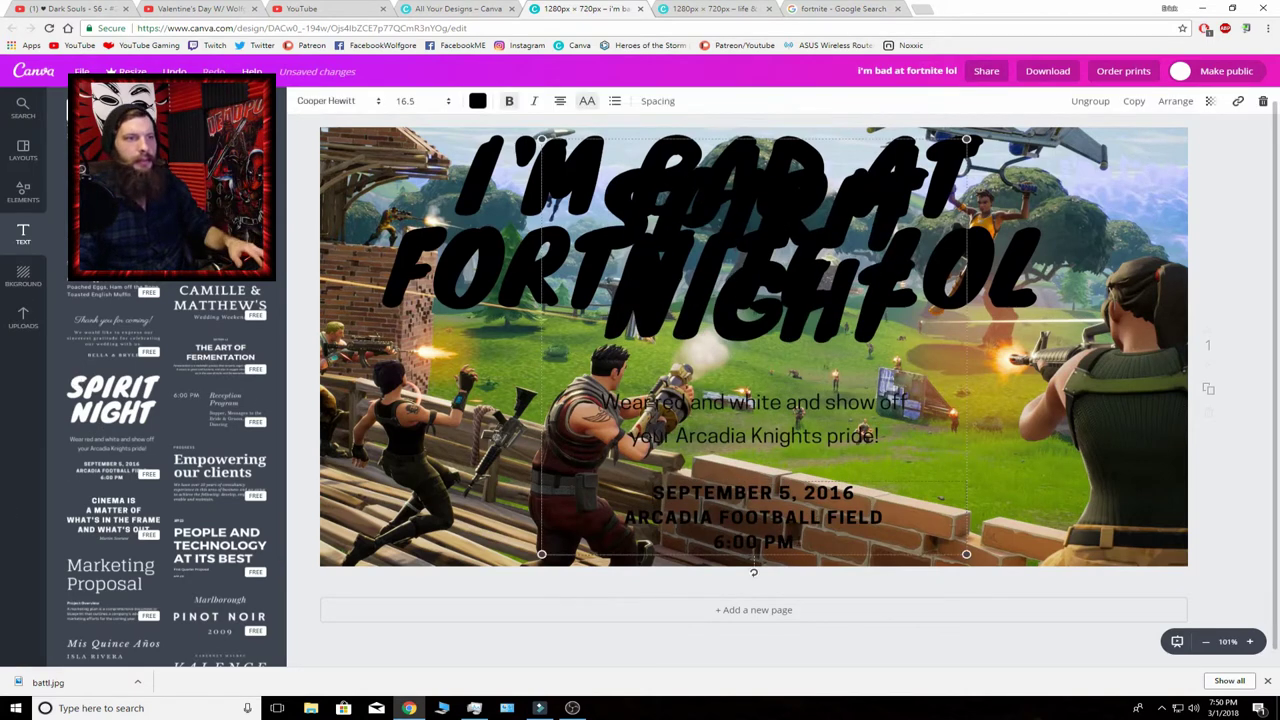
left_click(790, 542)
key("BackSpace")
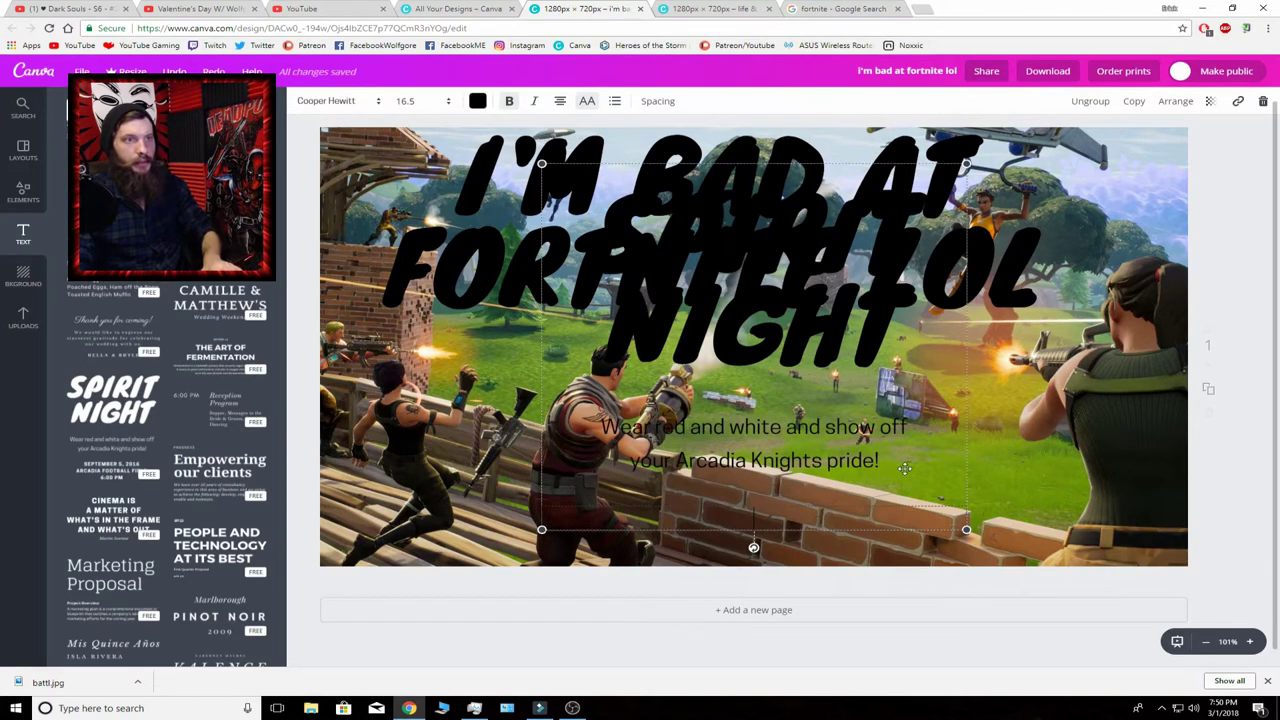
left_click_drag(904, 468, 600, 427)
key("BackSpace")
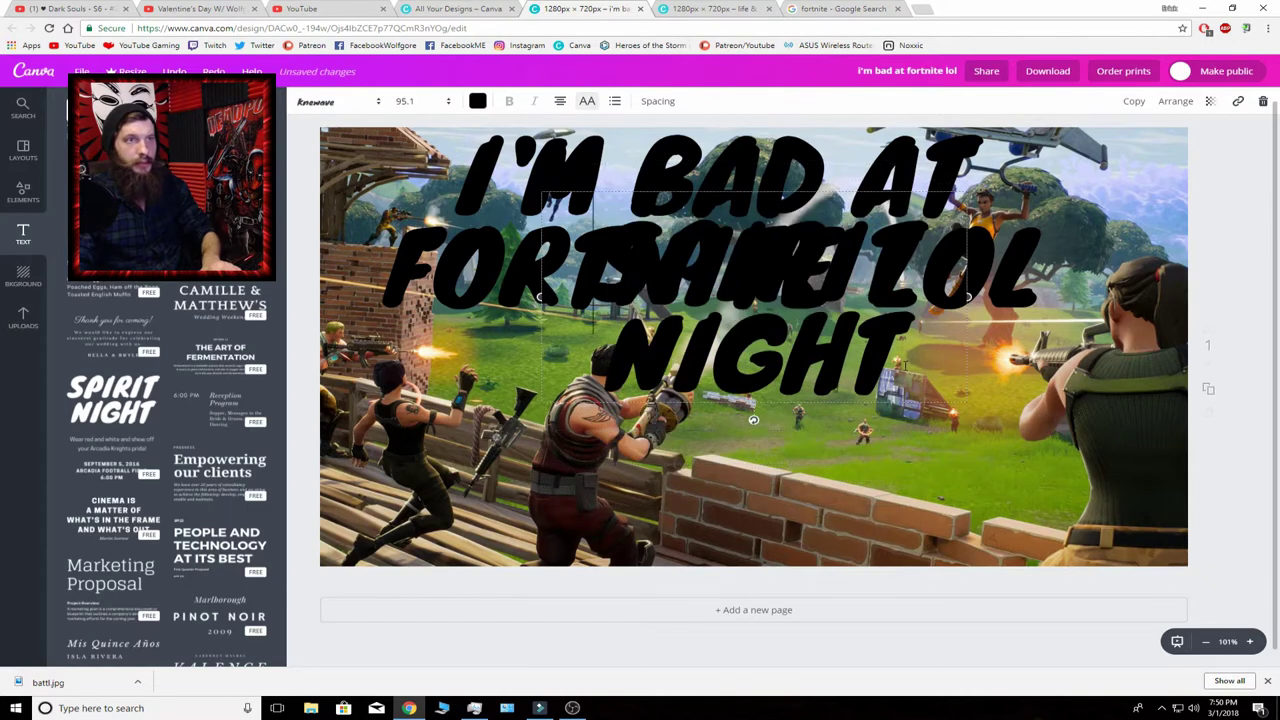
left_click_drag(905, 350, 786, 350)
key("BackSpace")
key("BackSpace")
key("BackSpace")
key("BackSpace")
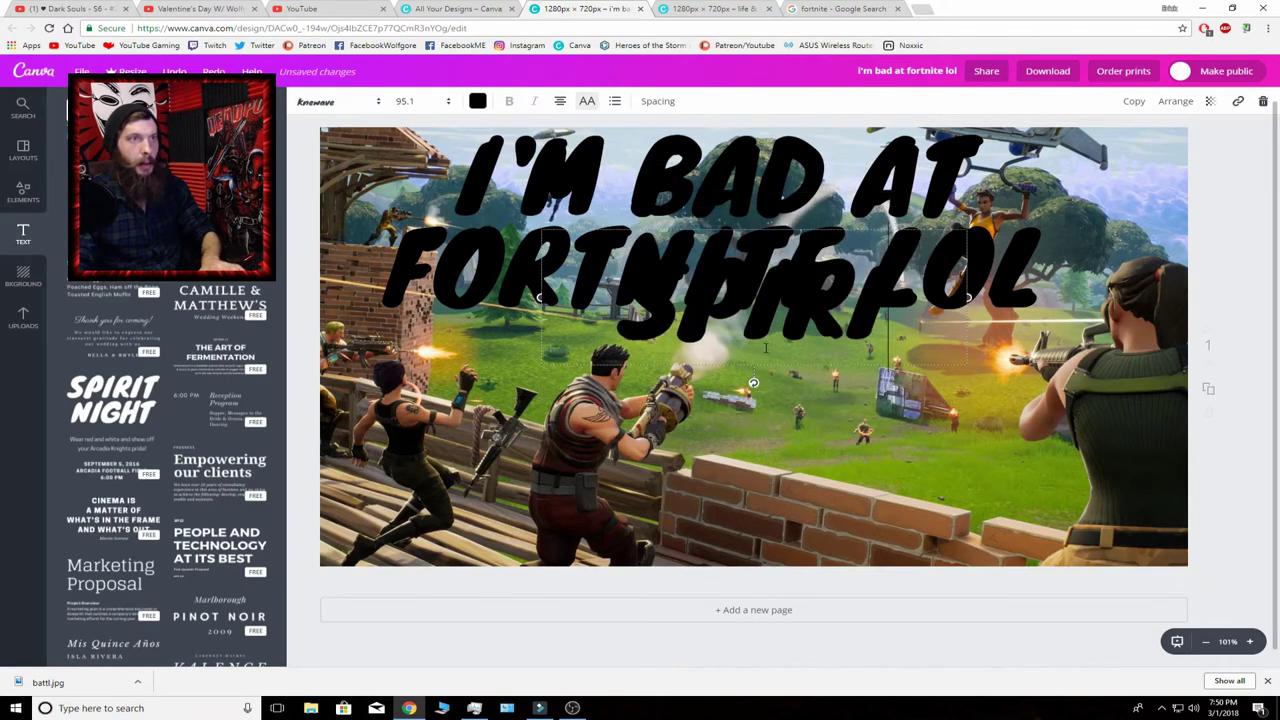
key("BackSpace")
key("BackSpace")
key("BackSpace")
key("BackSpace")
key("BackSpace")
key("BackSpace")
key("BackSpace")
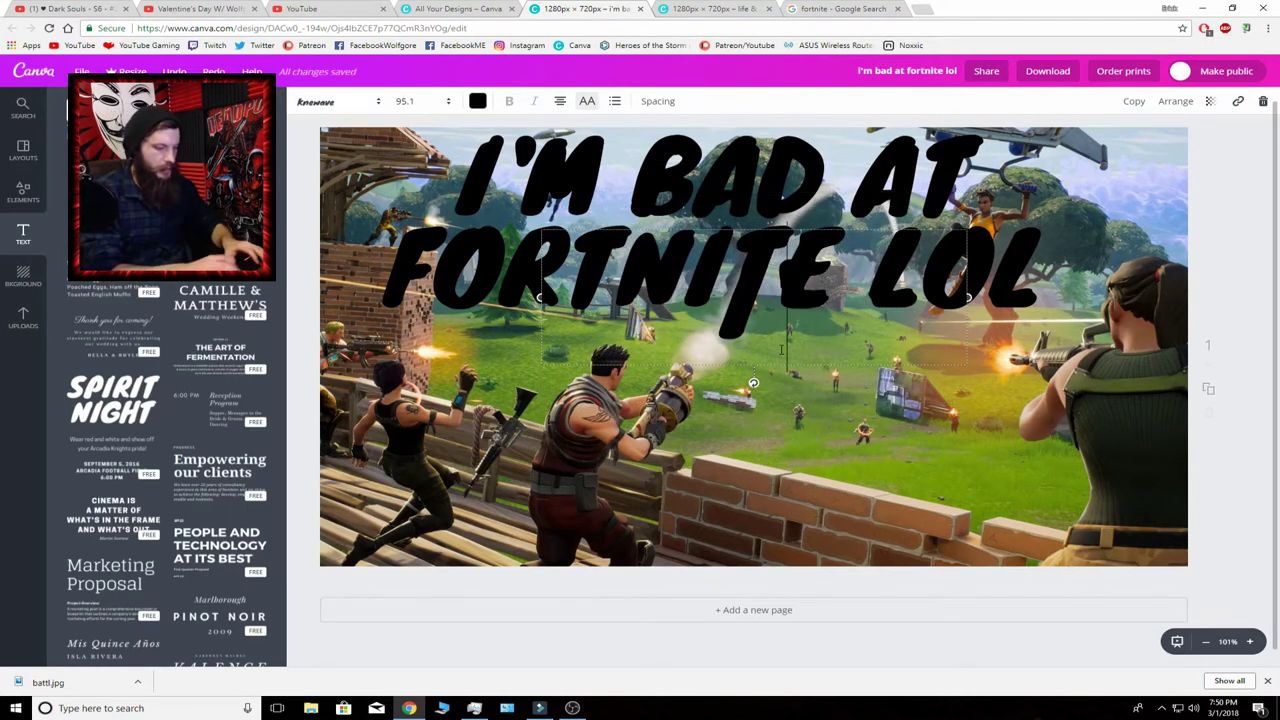
type("I'M BAD AT FORT")
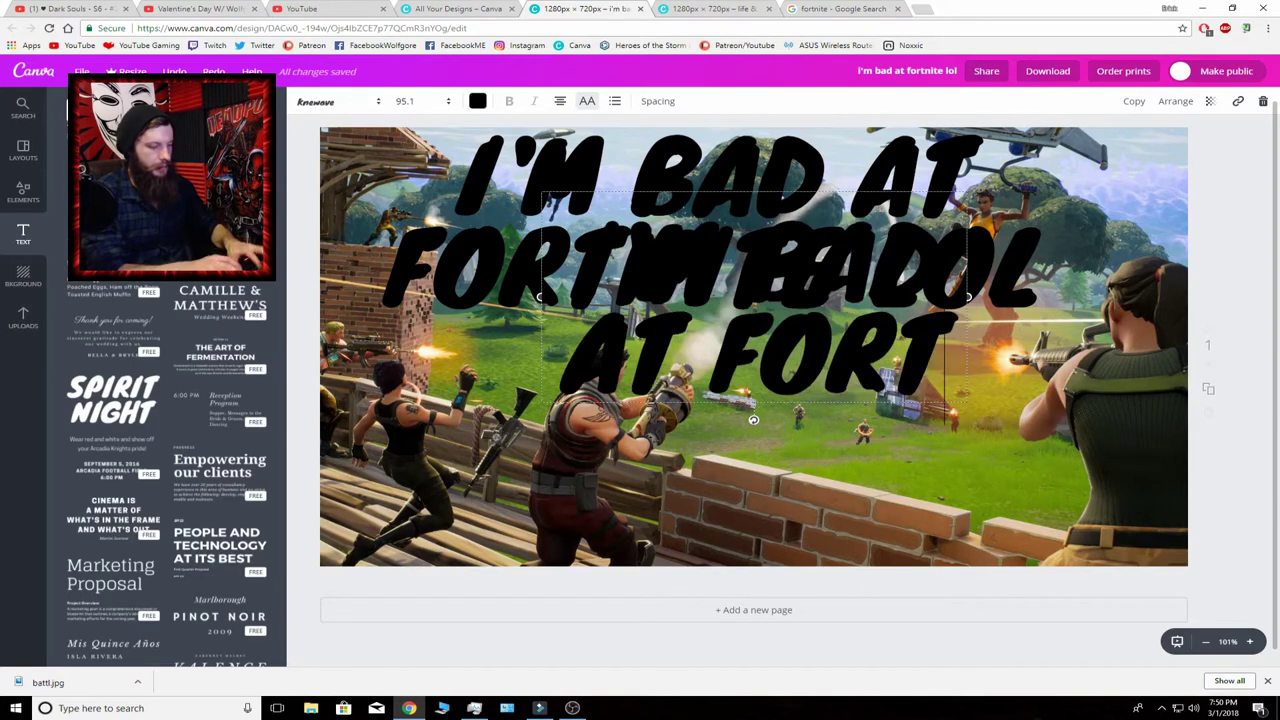
type("NITE LOL")
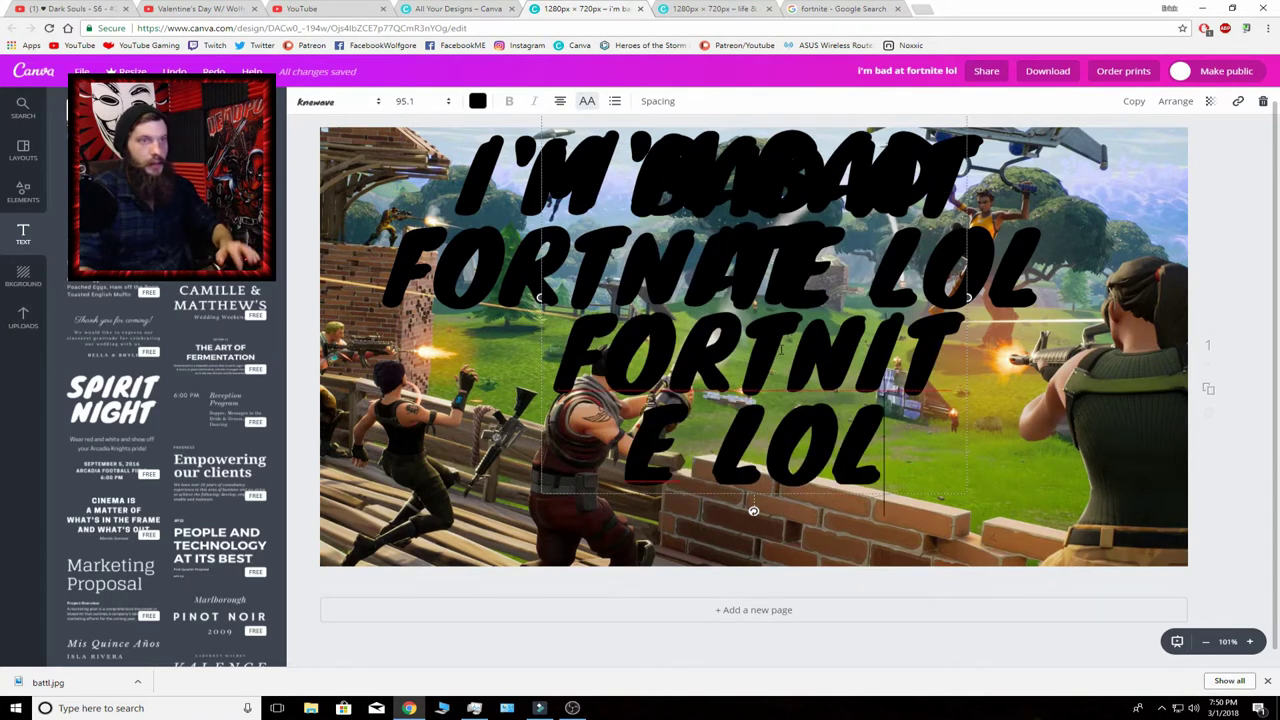
Resize the headline box so it wraps as I'M BAD AT over FORTNITE LOL.
left_click_drag(968, 298, 1188, 300)
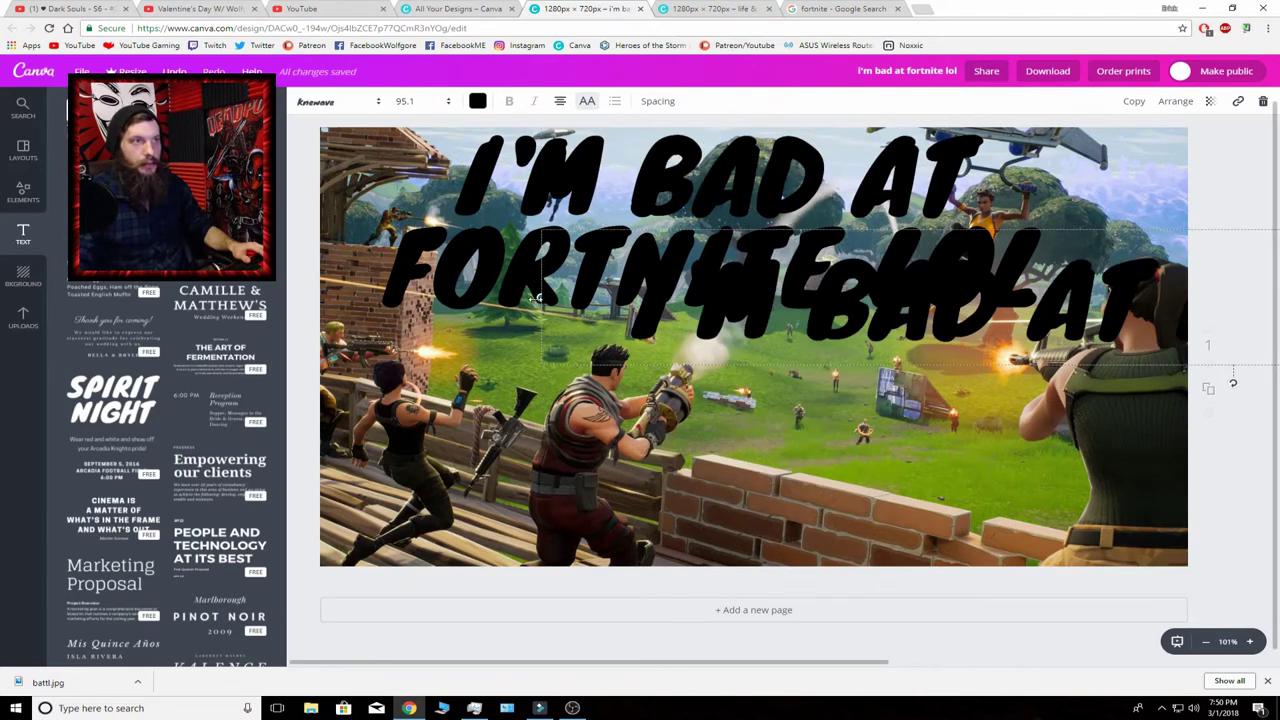
left_click_drag(536, 298, 612, 134)
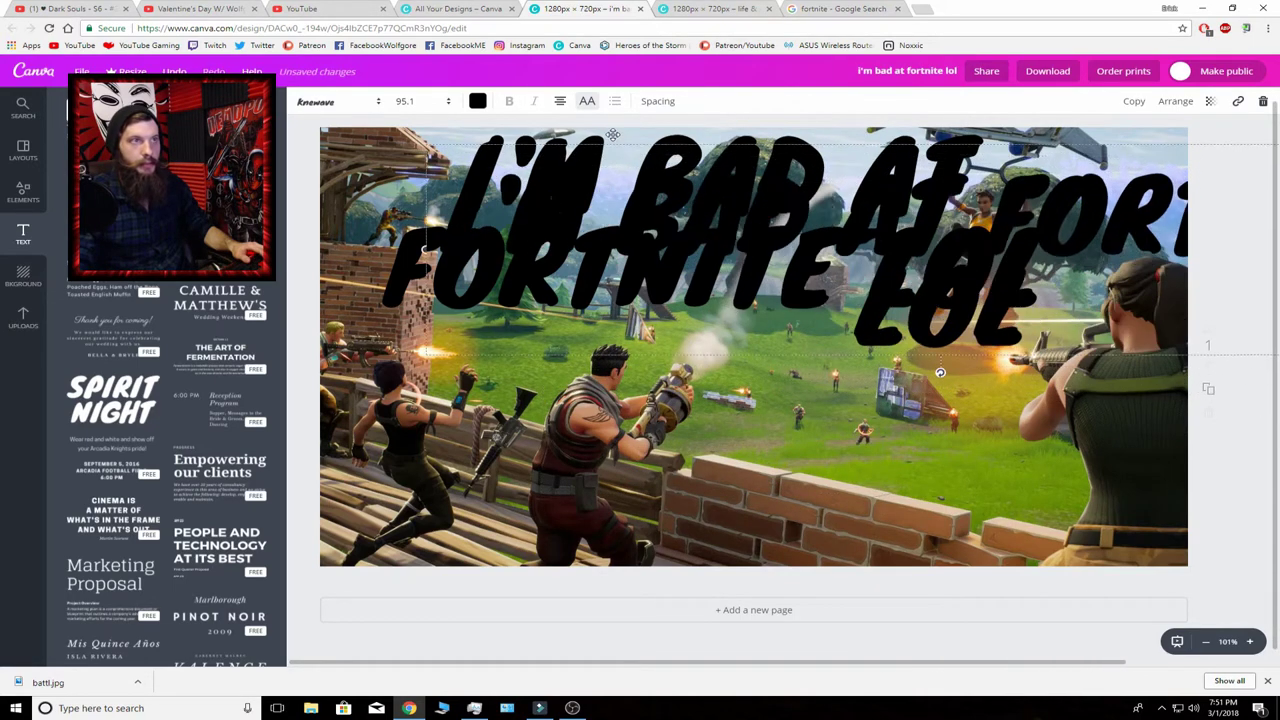
left_click_drag(430, 232, 625, 232)
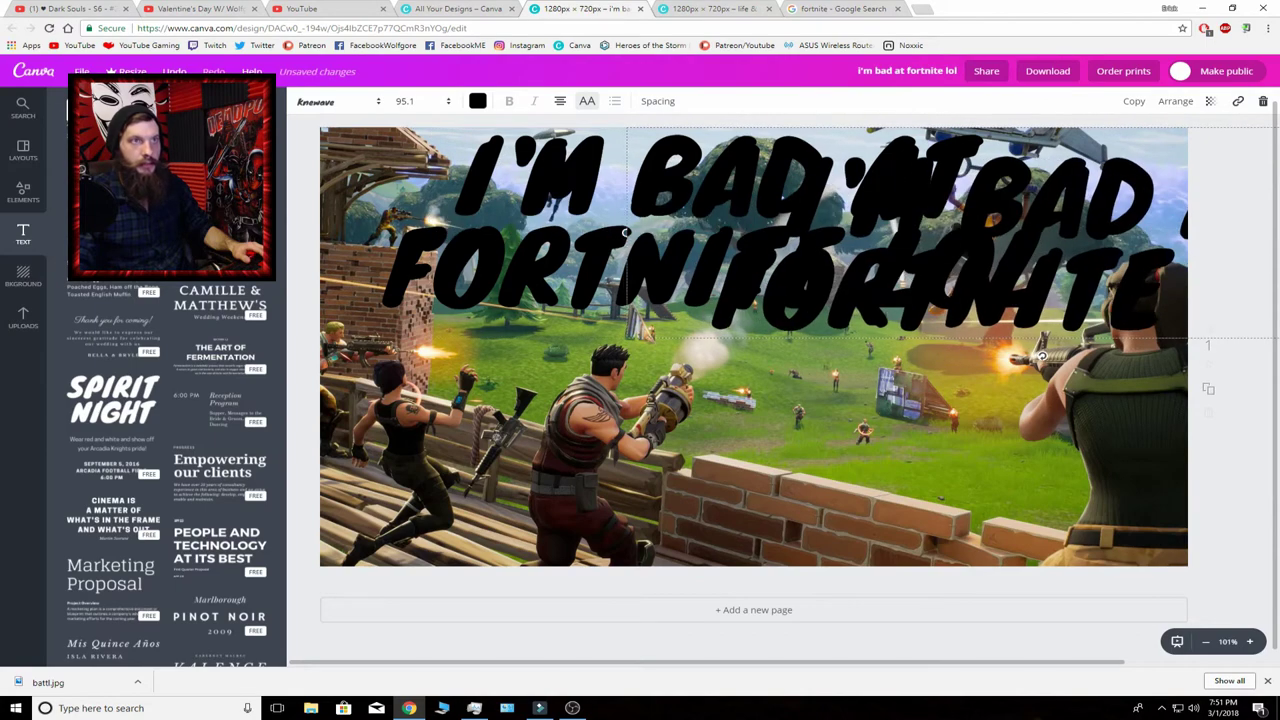
left_click_drag(625, 153, 295, 134)
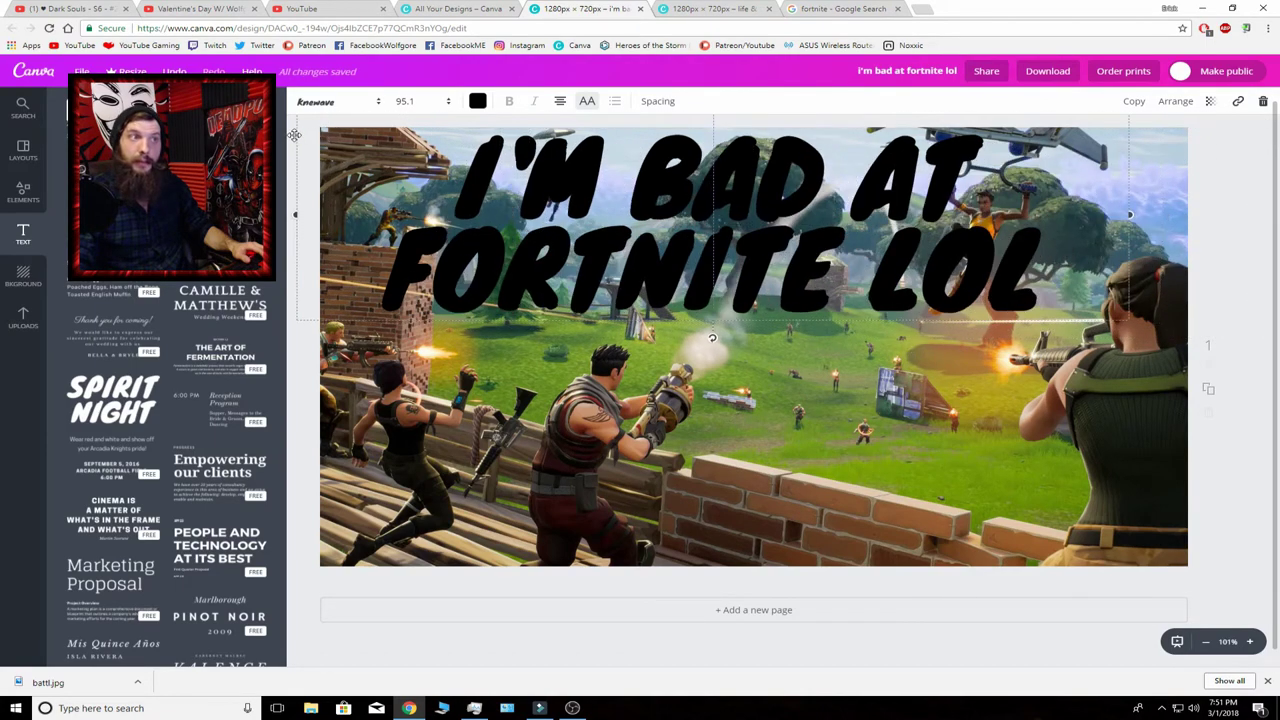
Colour the headline brand purple and nudge it slightly right.
left_click(478, 101)
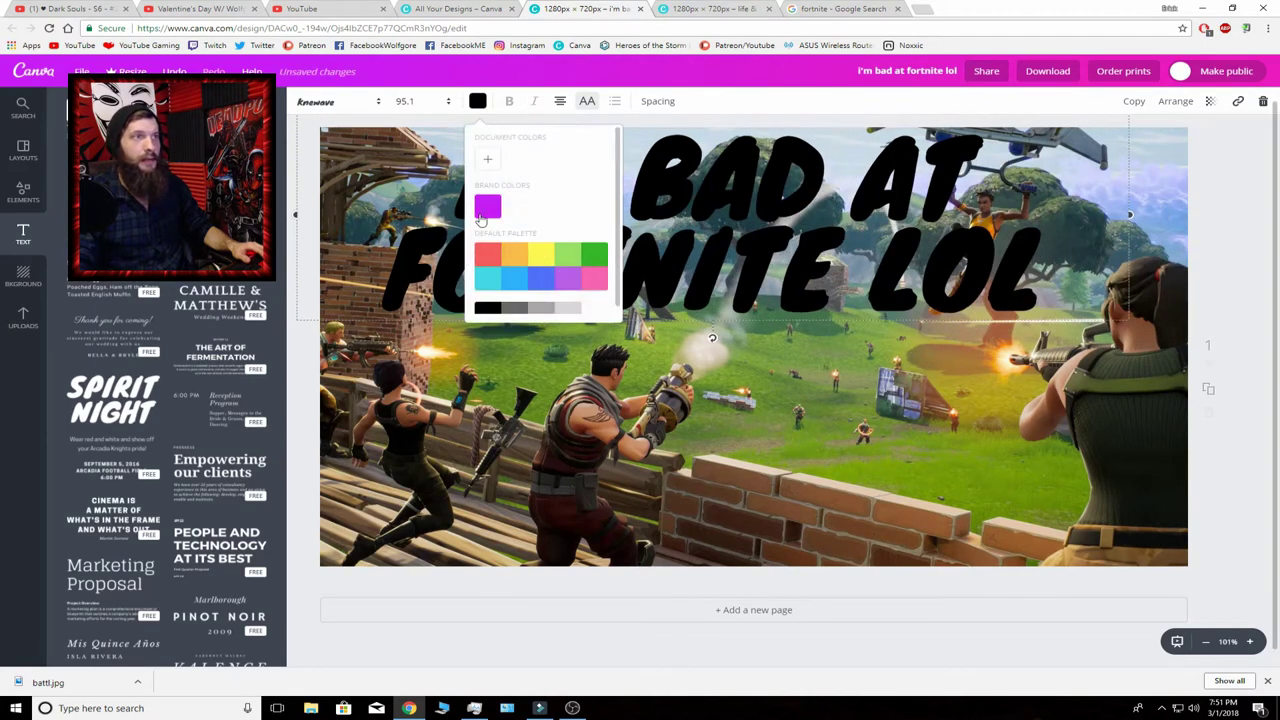
left_click(487, 206)
left_click_drag(292, 181, 303, 181)
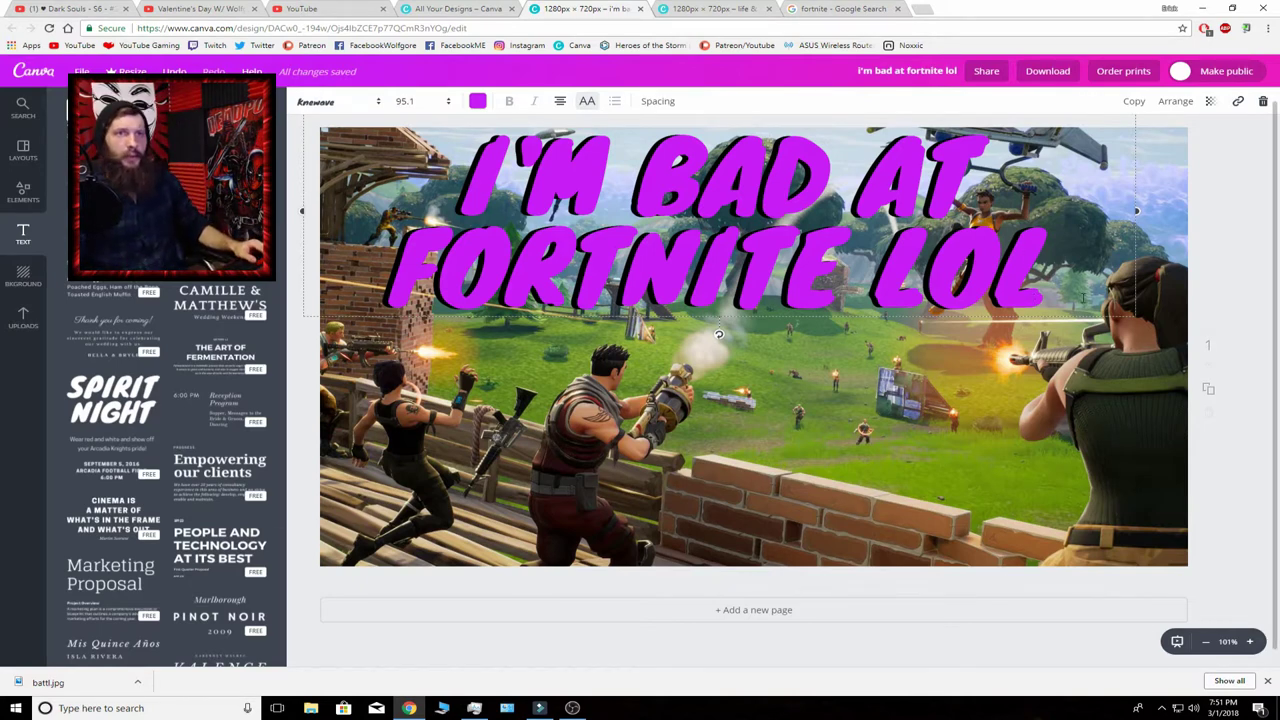
key("Escape")
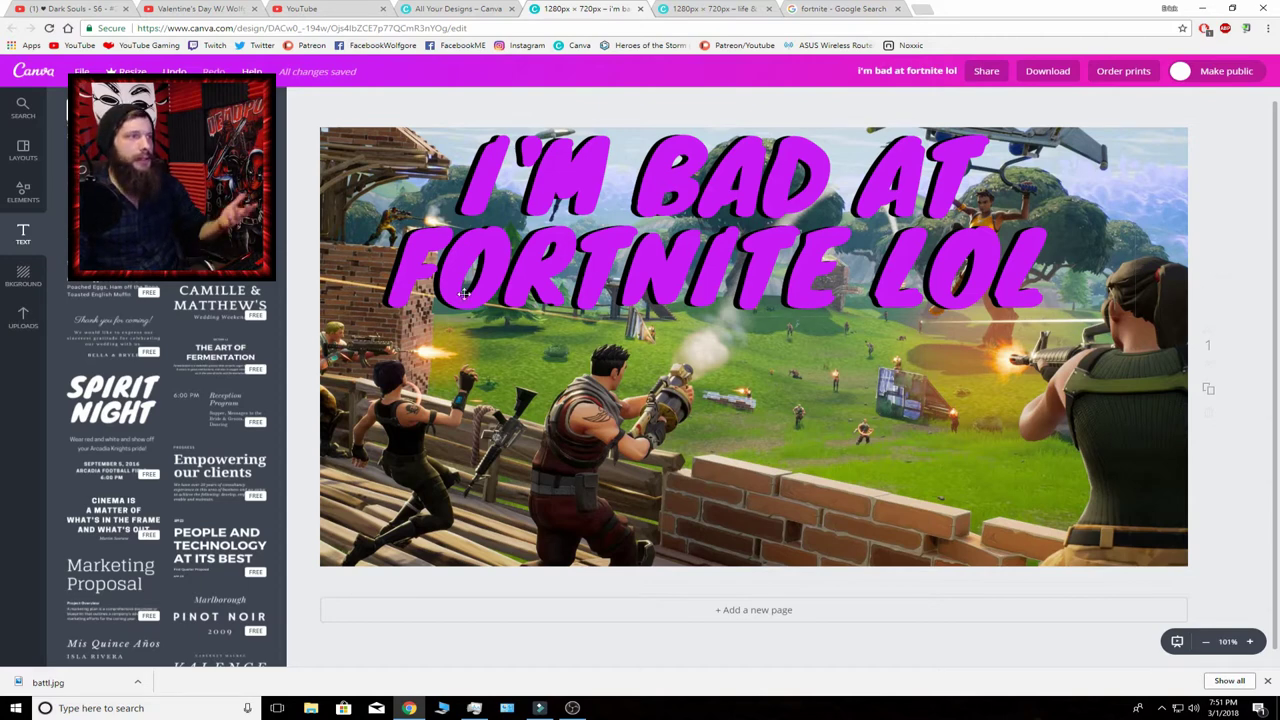
Place the bearded face photo from Uploads, scaled down in the lower-left corner.
left_click(23, 318)
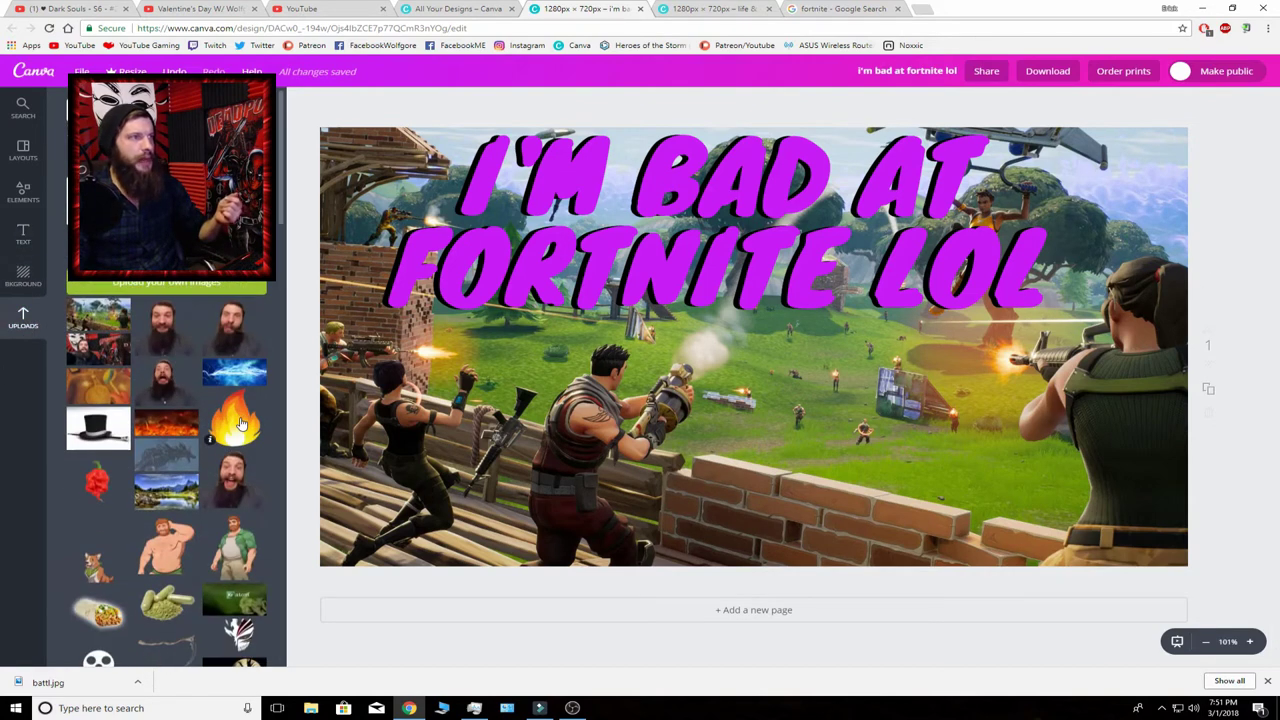
left_click(155, 328)
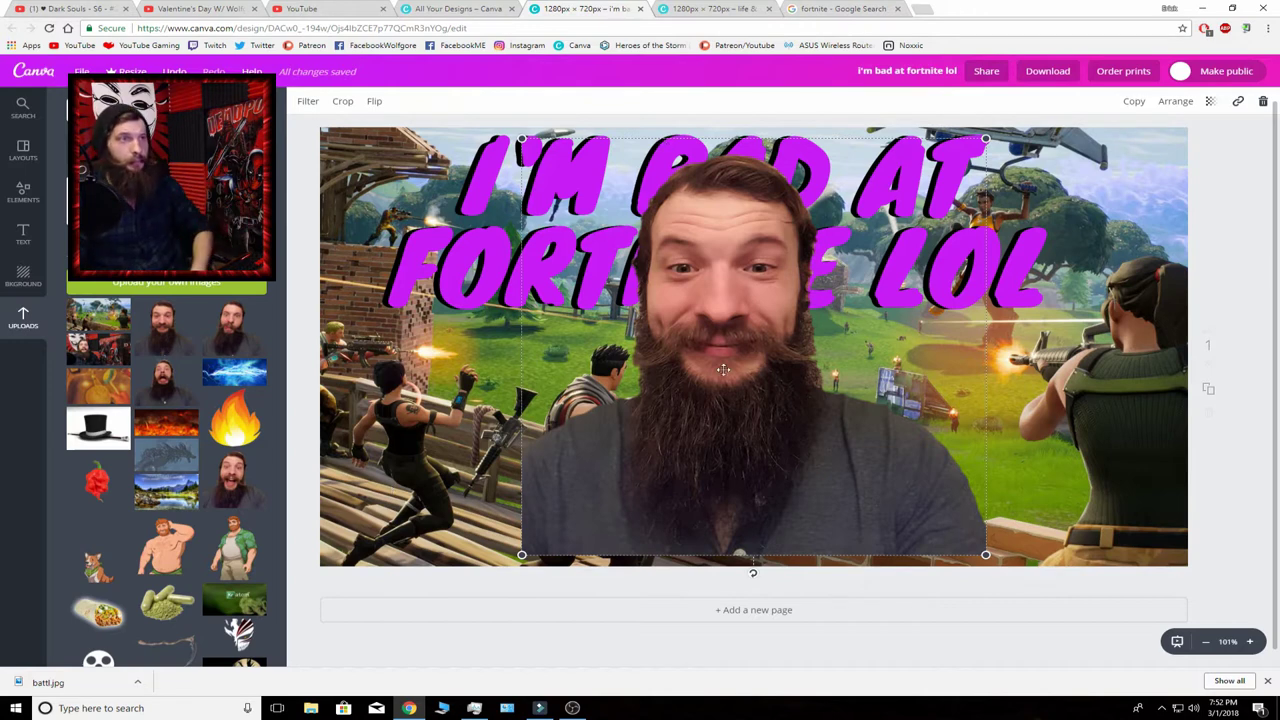
left_click_drag(724, 370, 533, 383)
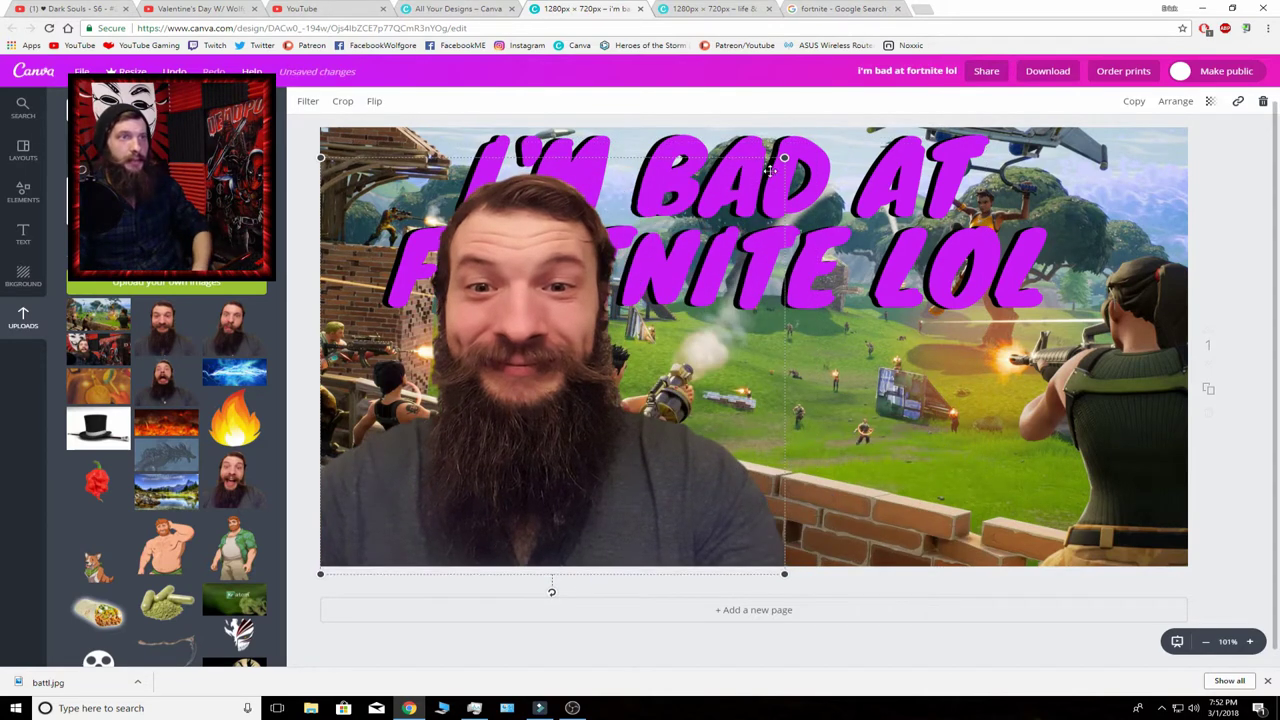
left_click_drag(770, 170, 611, 313)
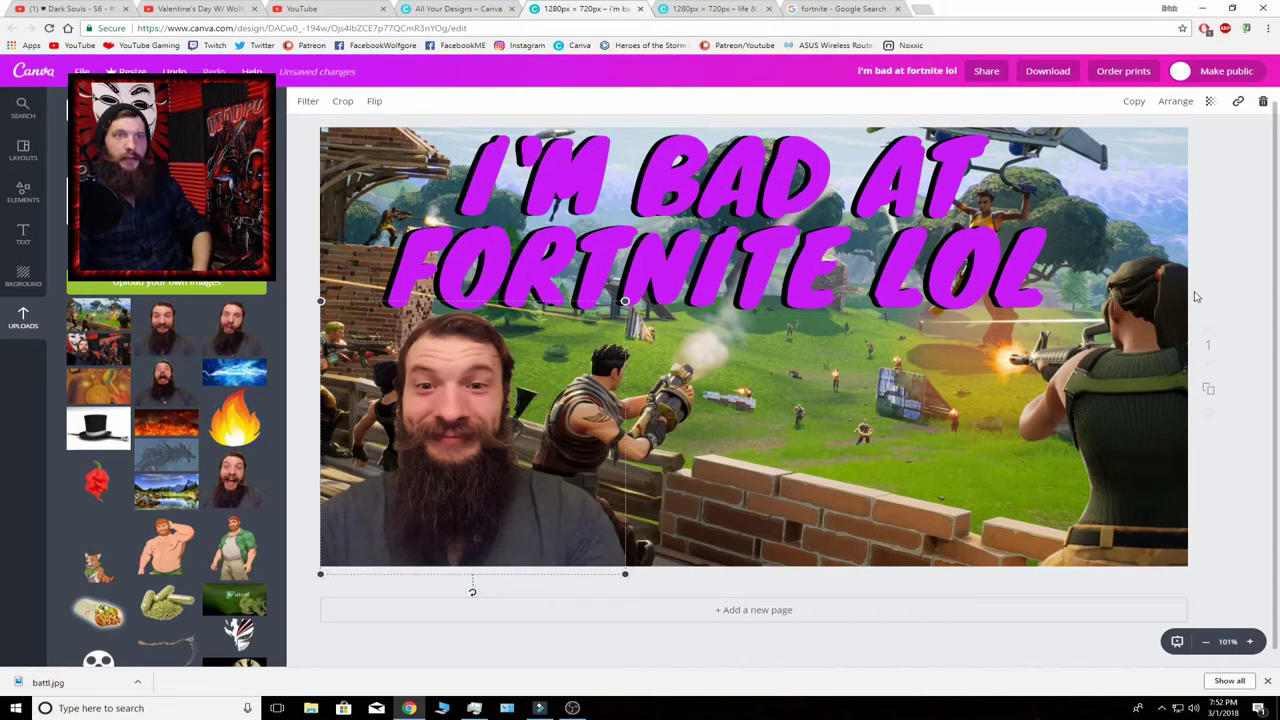
left_click(1222, 280)
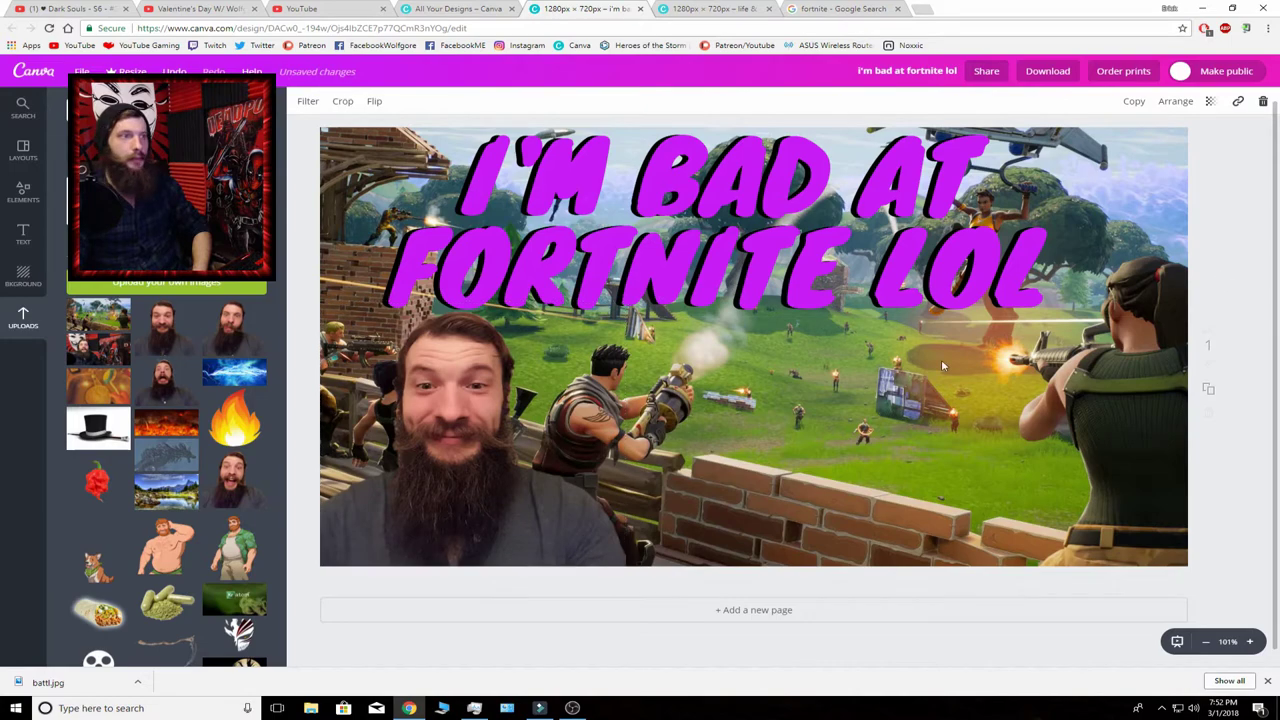
left_click(1199, 9)
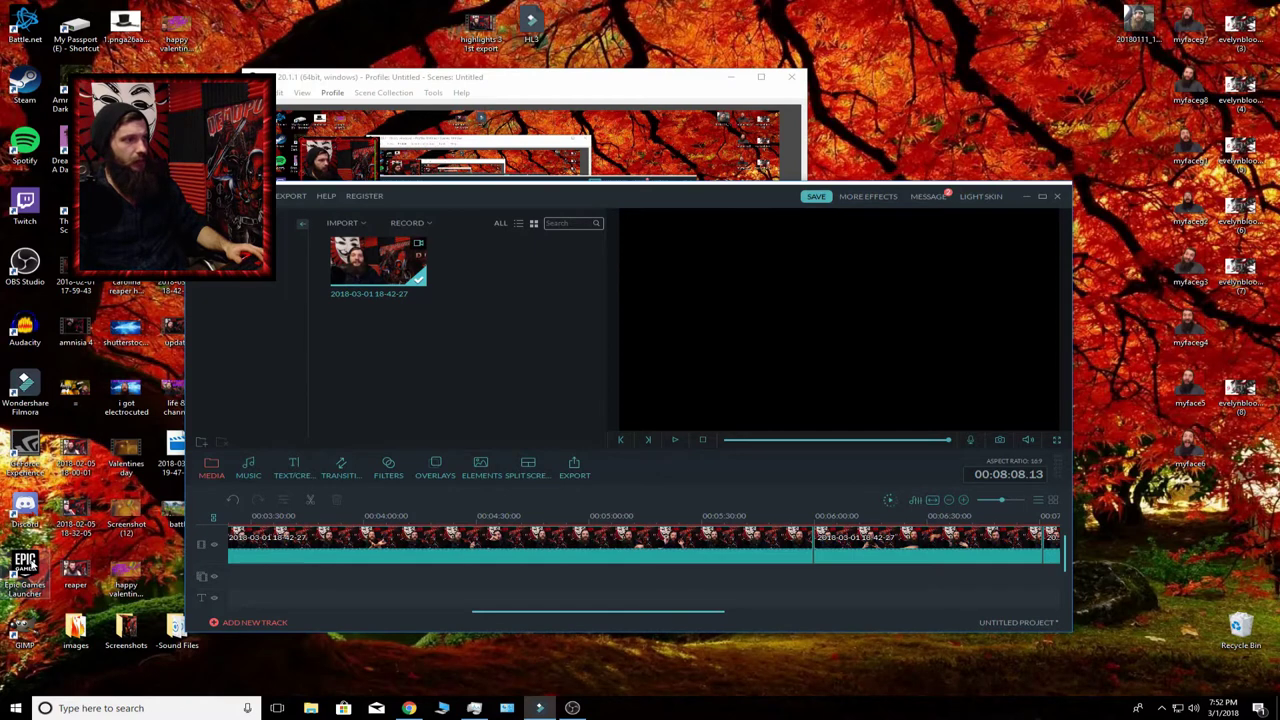
Launch GIMP from its desktop icon, then return to the Canva design in Chrome.
double_click(25, 628)
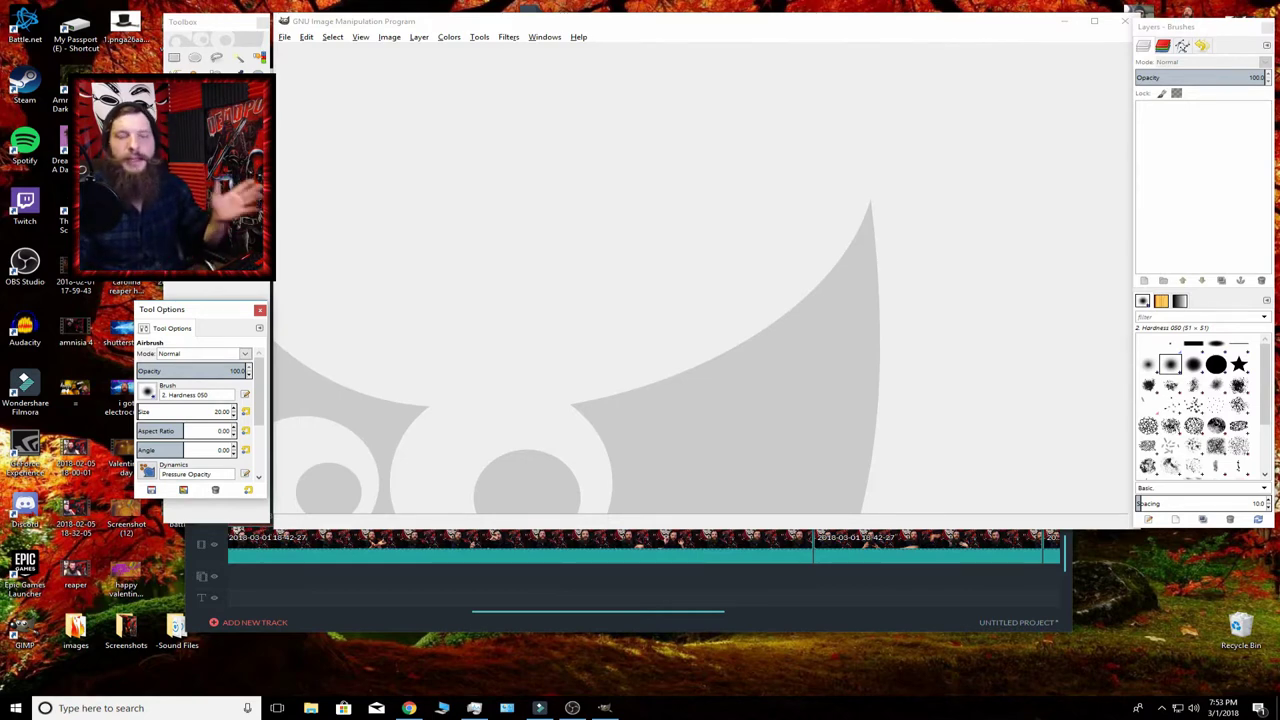
left_click(418, 705)
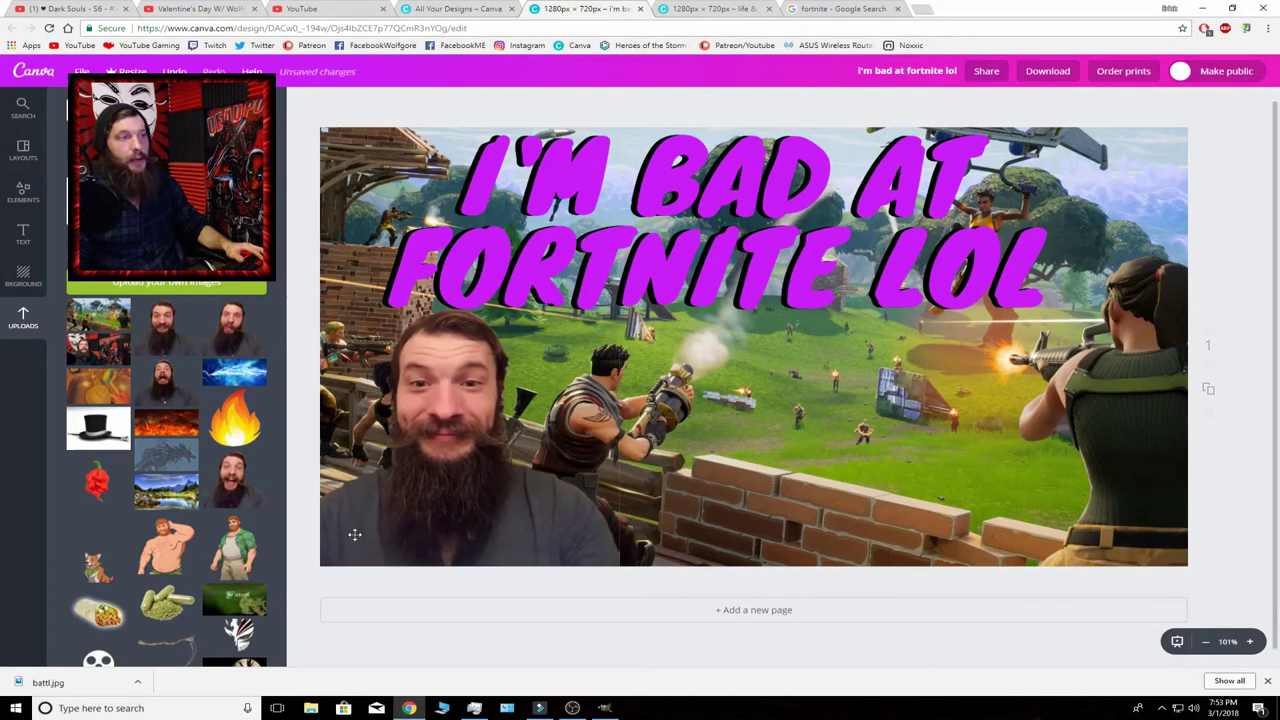
Run a Google Images search for potato, after a brief search for wolf.
left_click(852, 9)
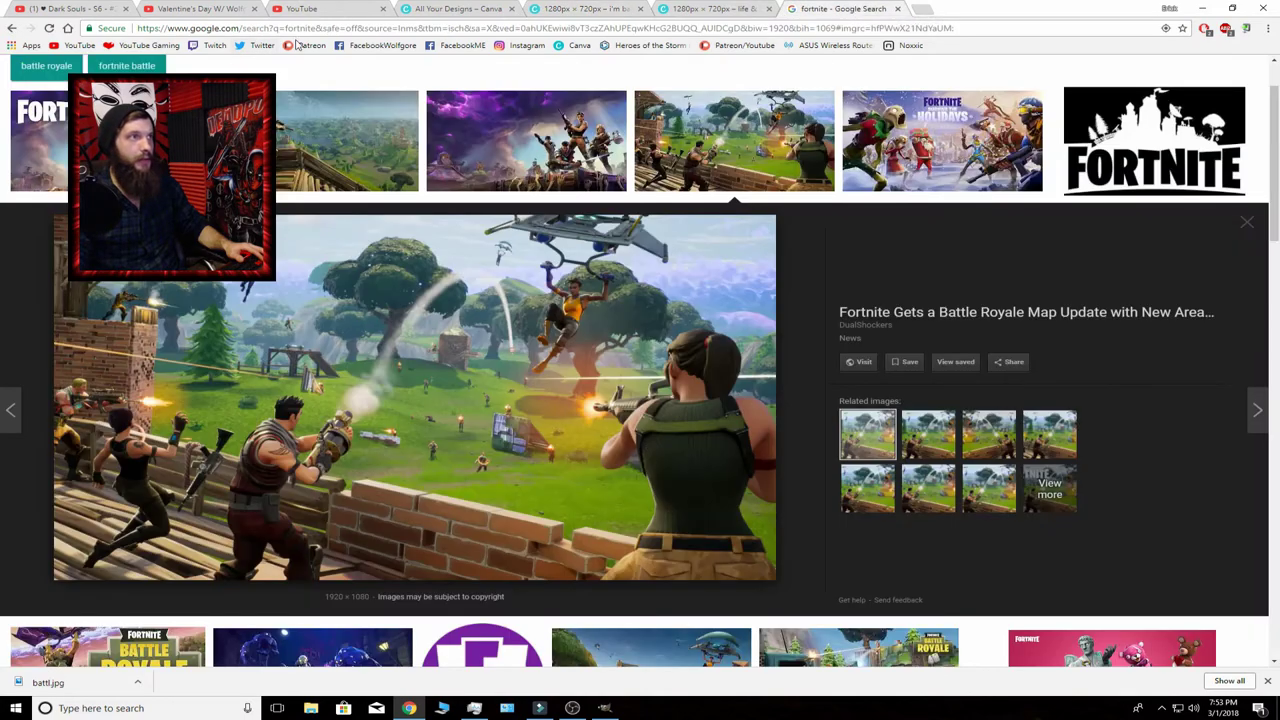
scroll(297, 155, "up", 2)
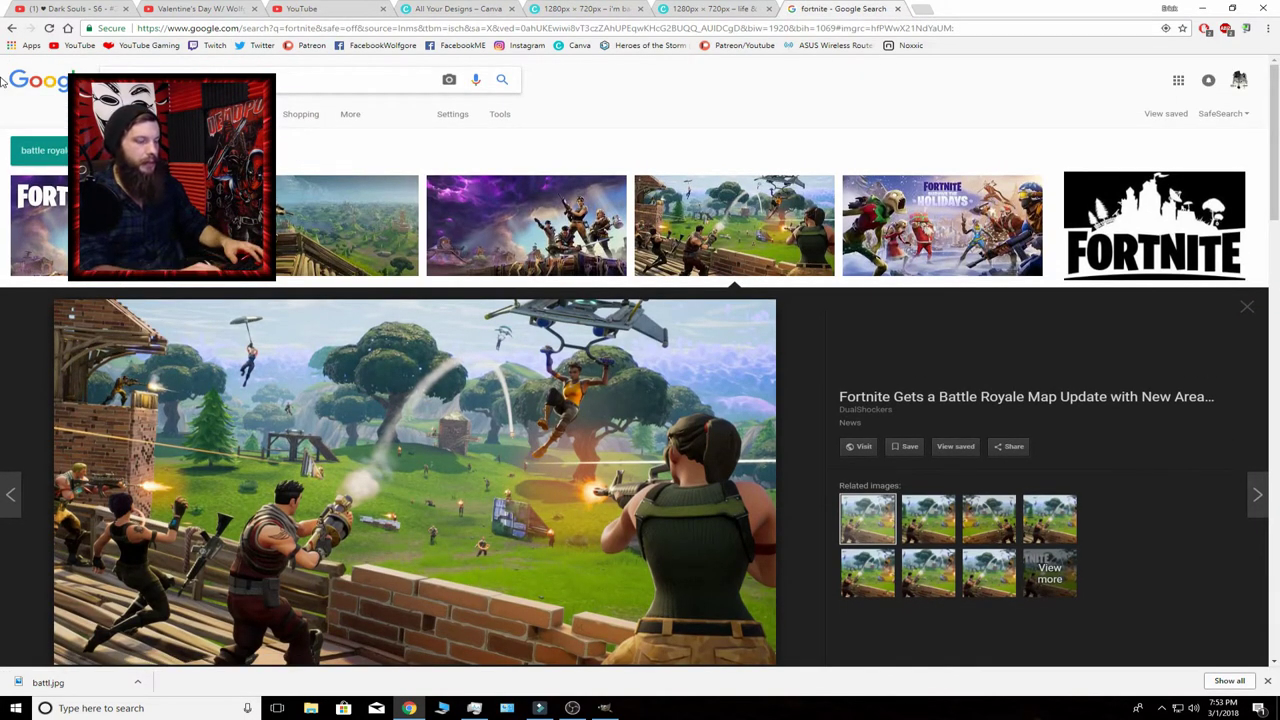
type("wolf")
key("Return")
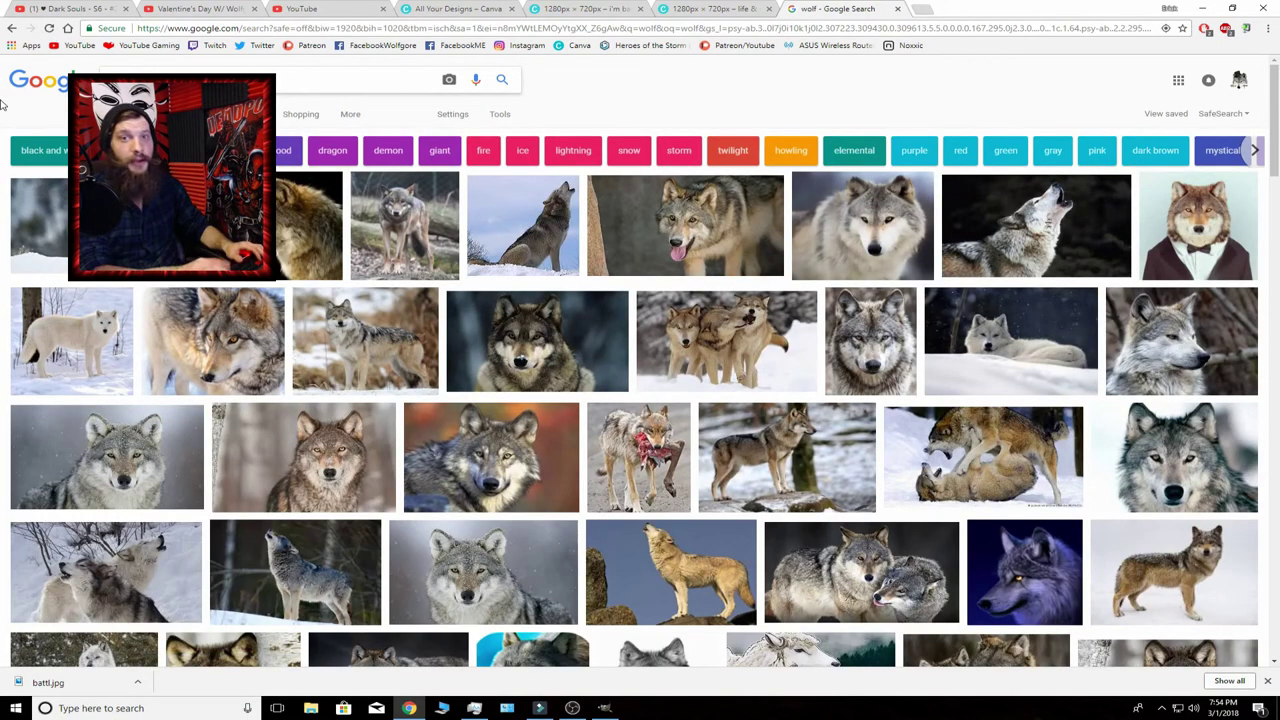
key("BackSpace")
key("BackSpace")
key("BackSpace")
key("BackSpace")
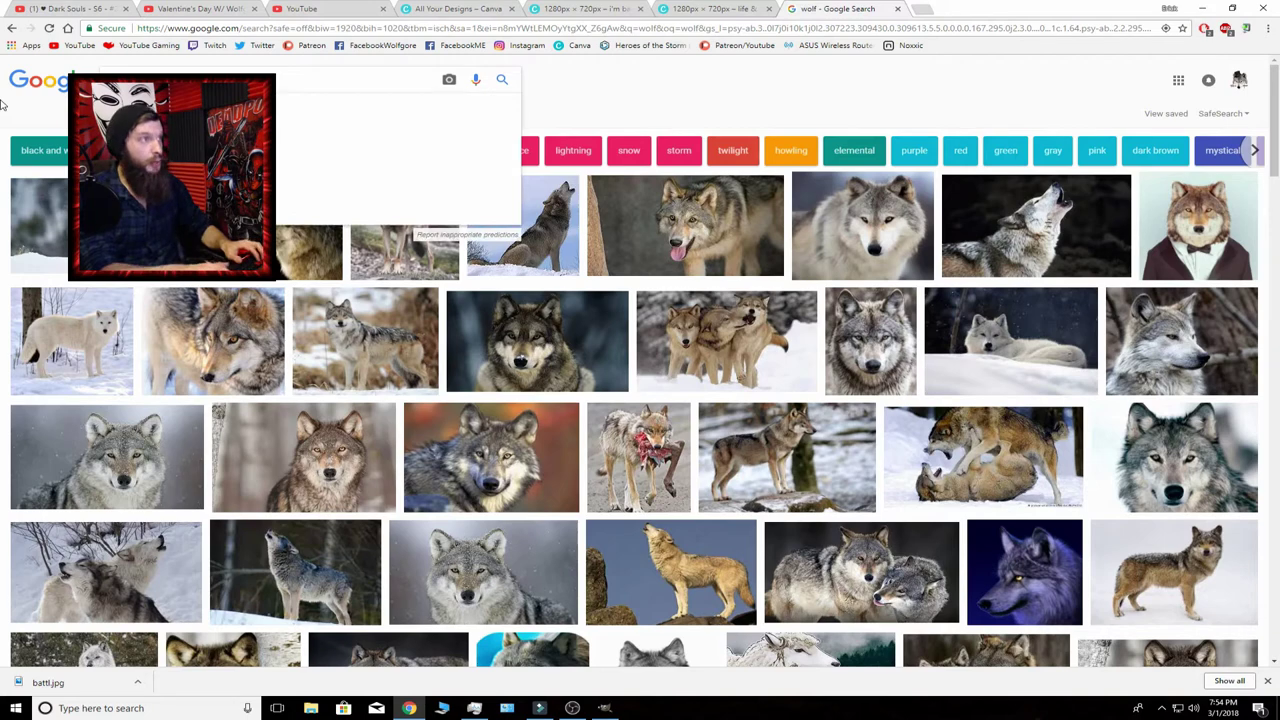
type("potato")
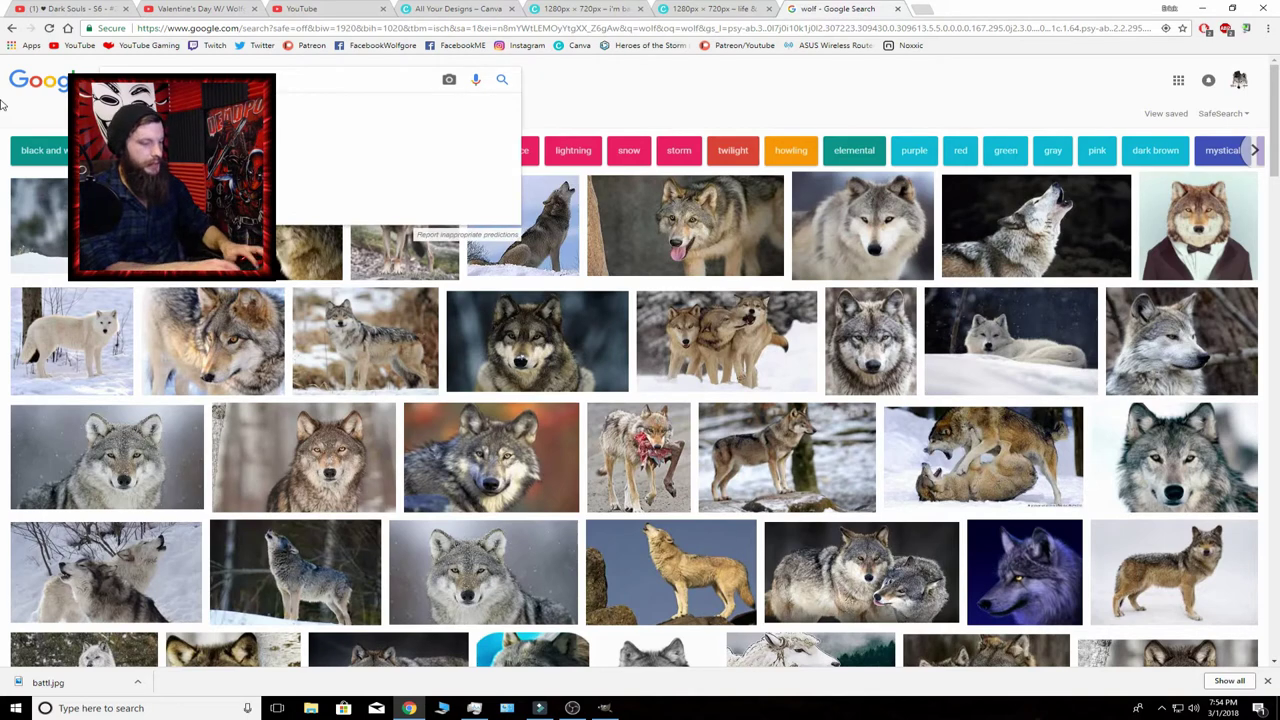
key("Return")
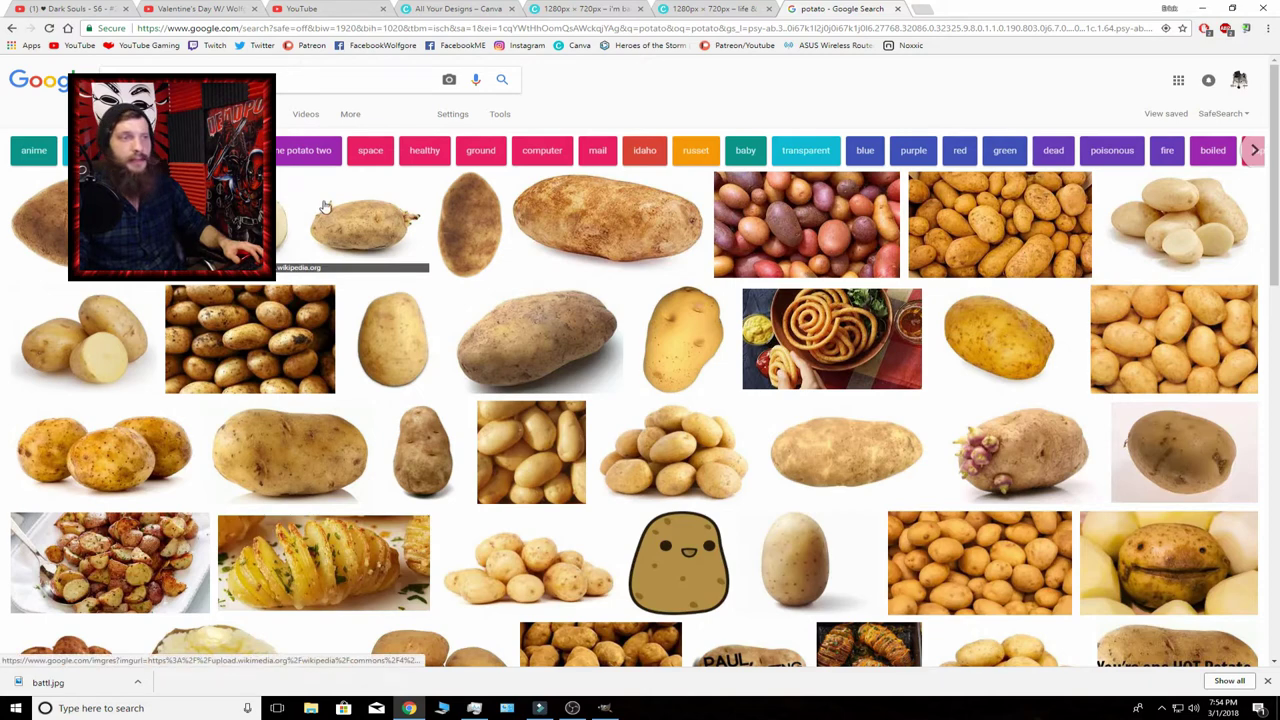
Save the large russet potato photo from the Wikipedia result as a JPG.
left_click(150, 240)
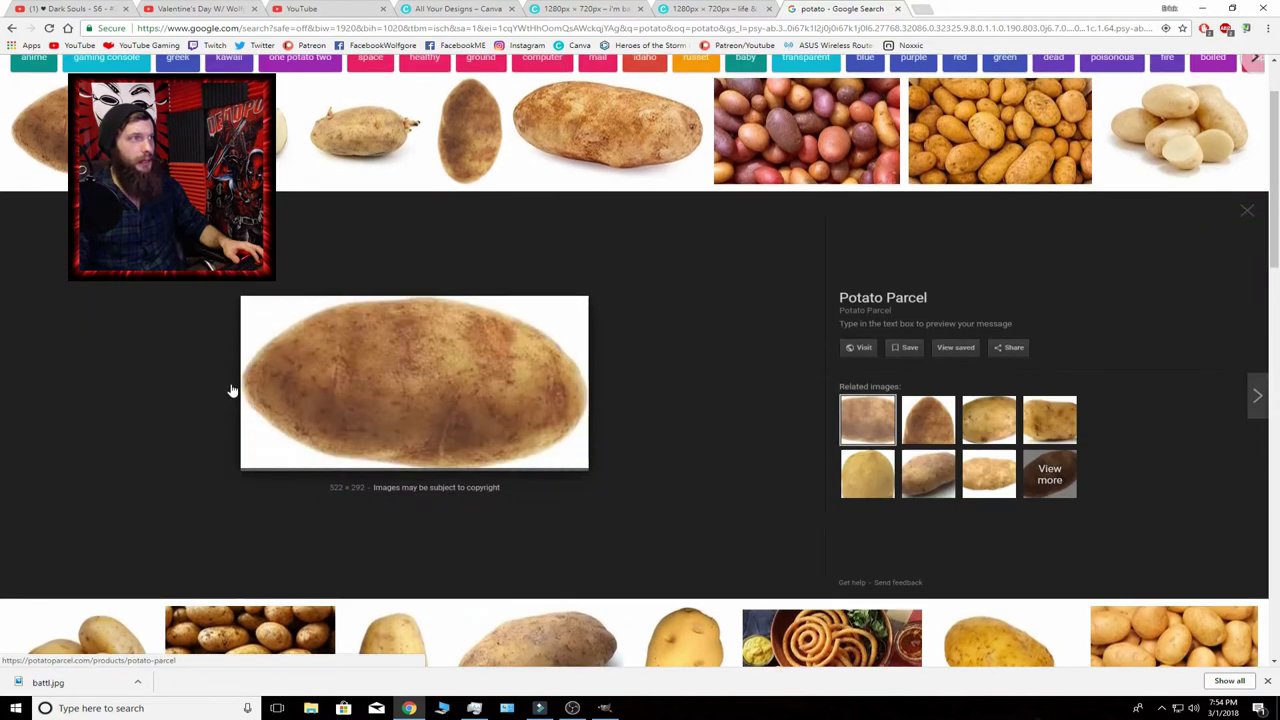
key("Right")
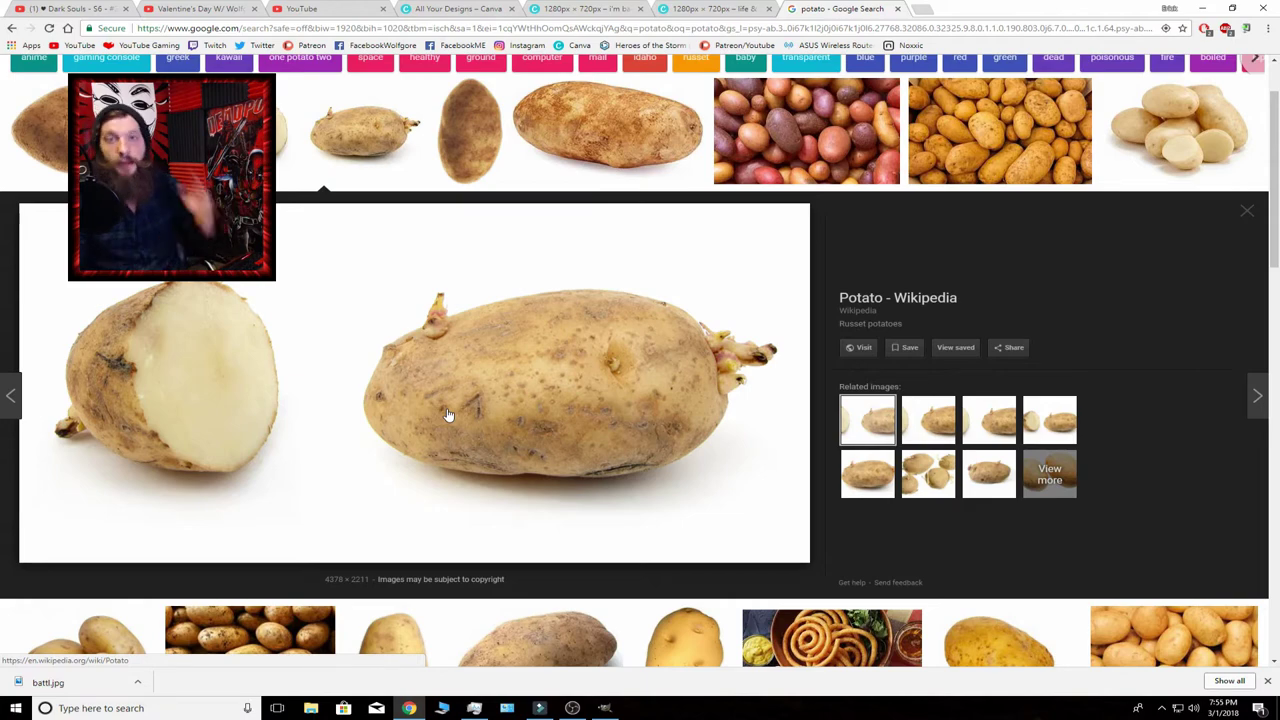
right_click(511, 381)
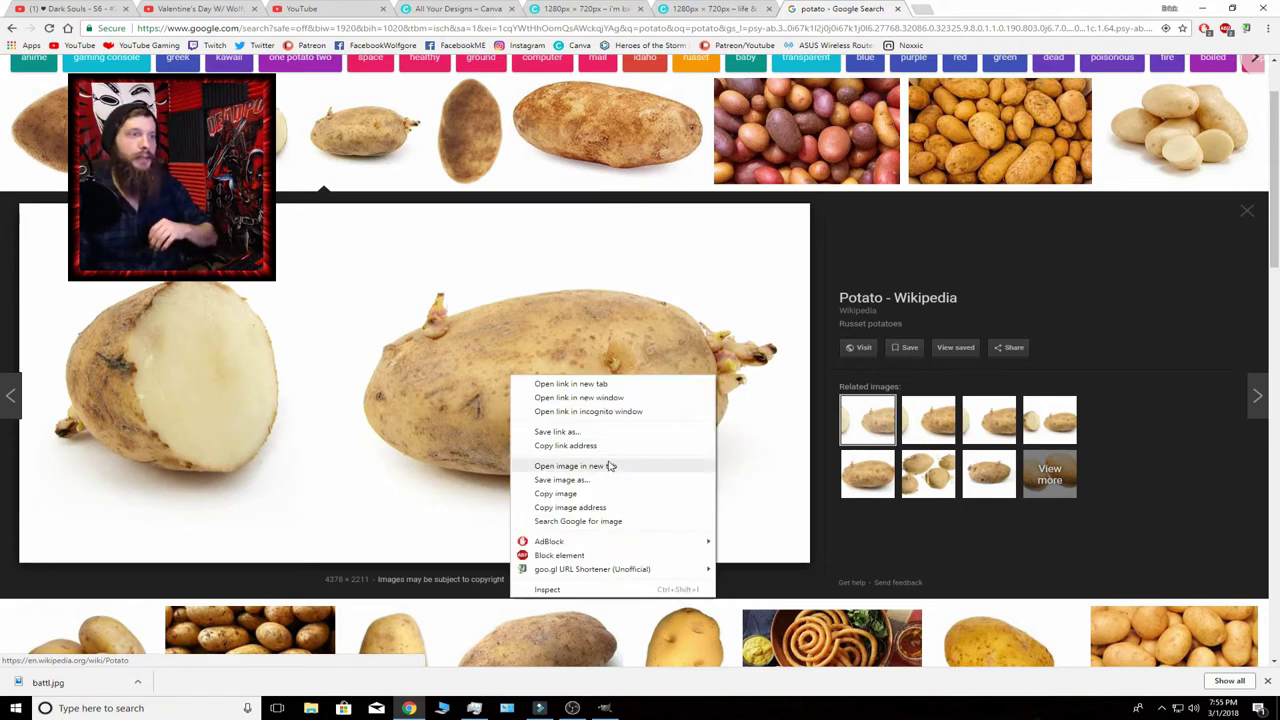
left_click(590, 485)
left_click(524, 341)
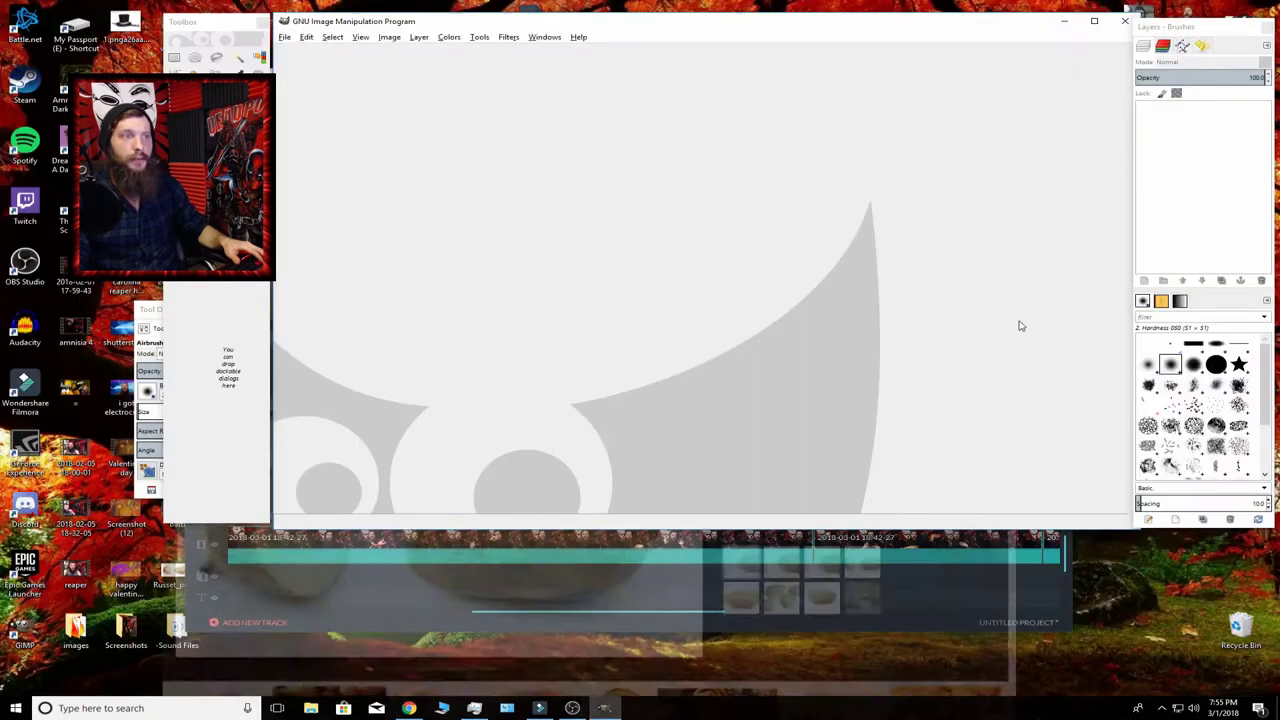
left_click(1203, 7)
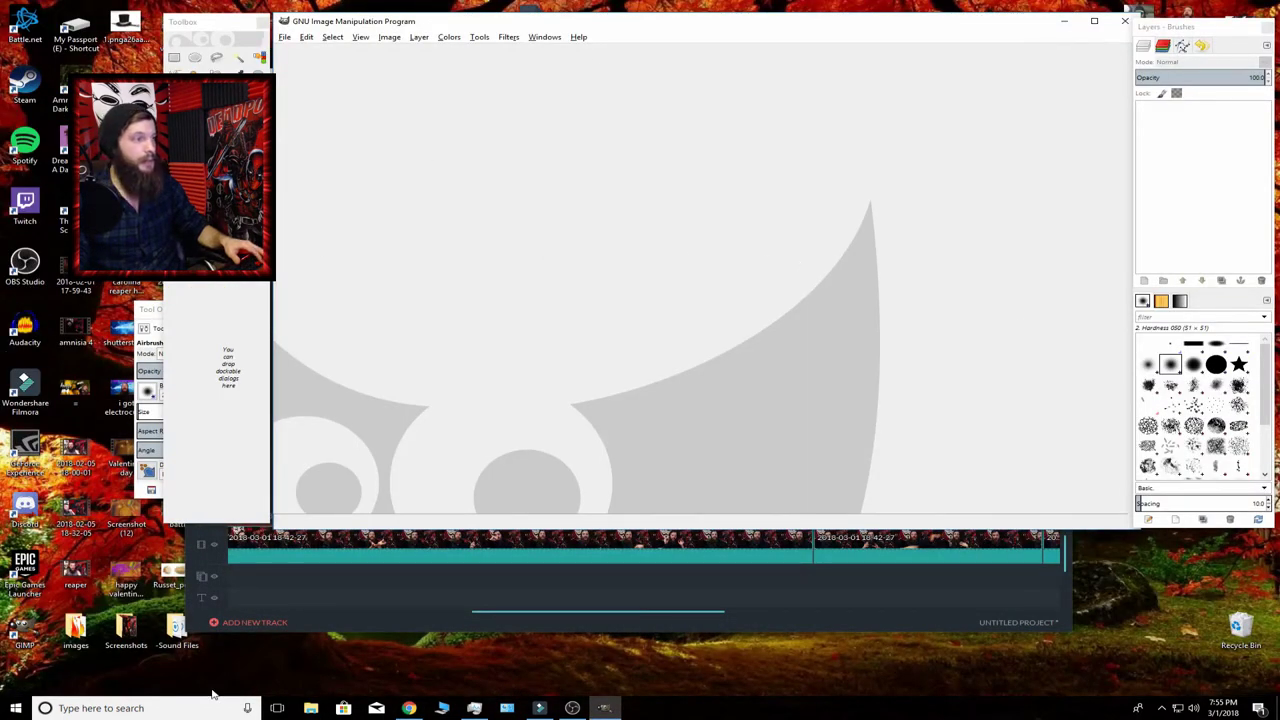
Open the potato photo in GIMP and arrange the tool palette and image windows.
left_click_drag(170, 575, 752, 510)
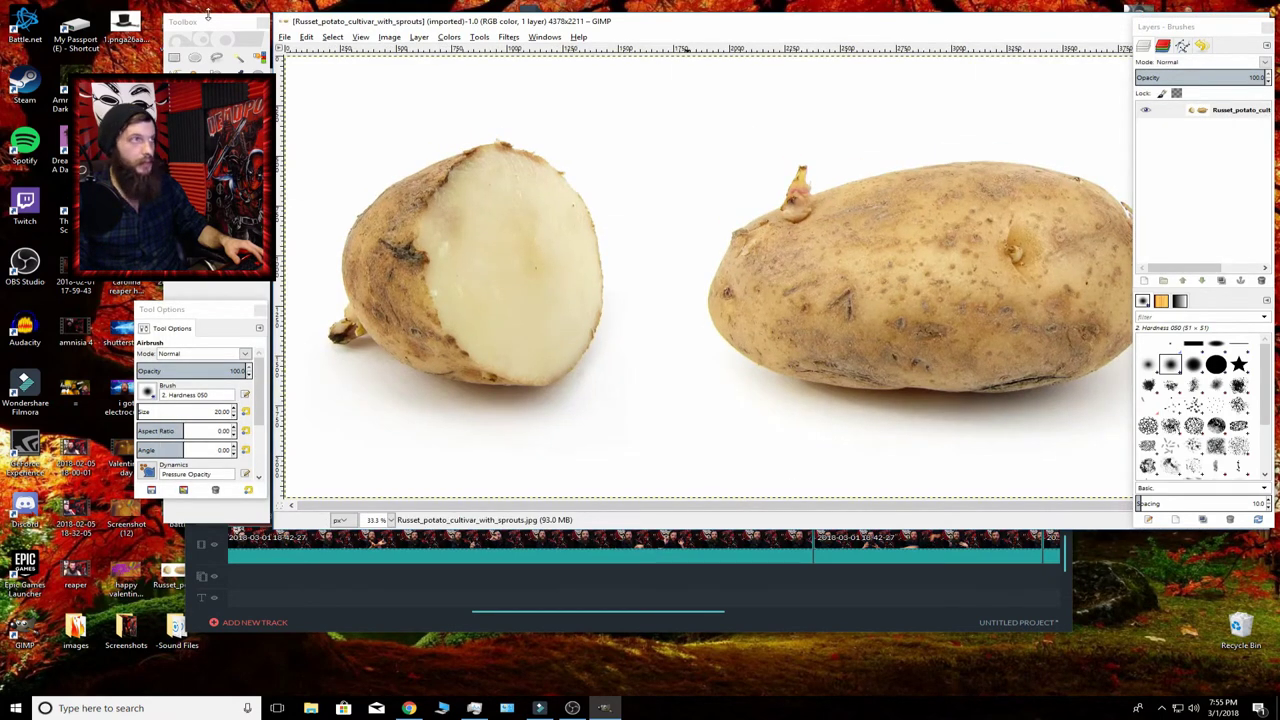
left_click_drag(207, 14, 126, 12)
double_click(708, 21)
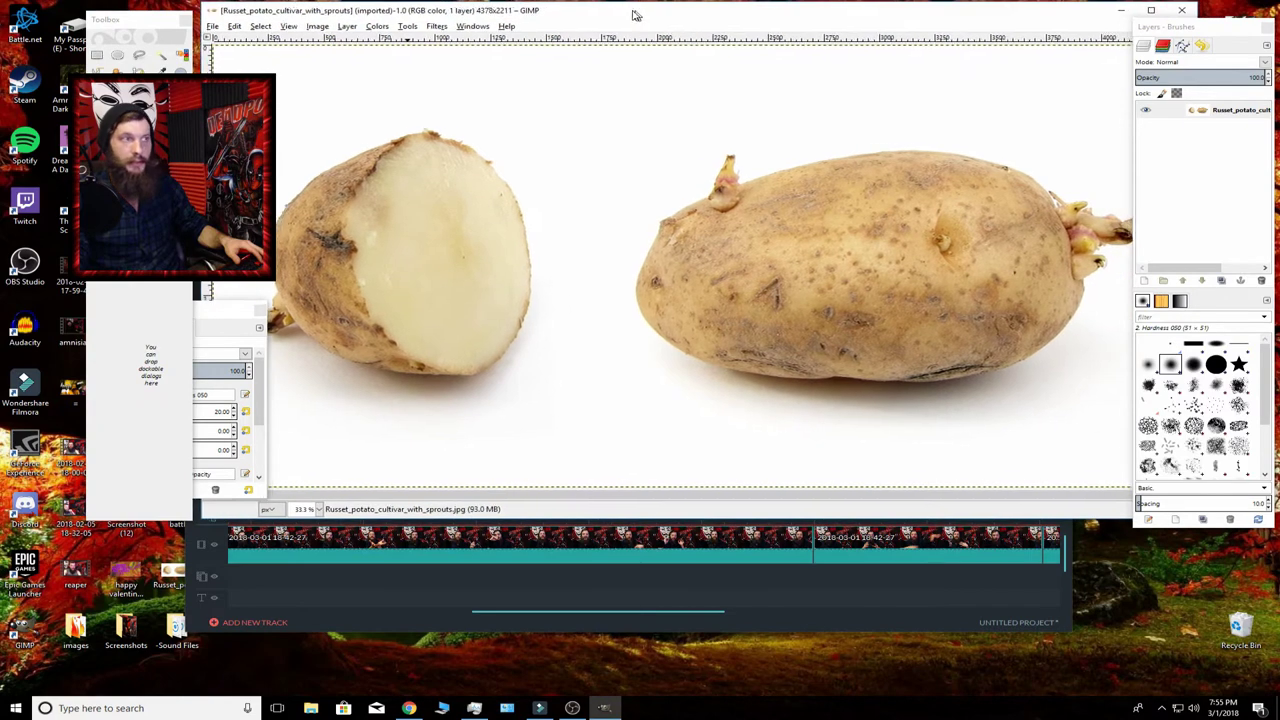
left_click_drag(633, 15, 609, 26)
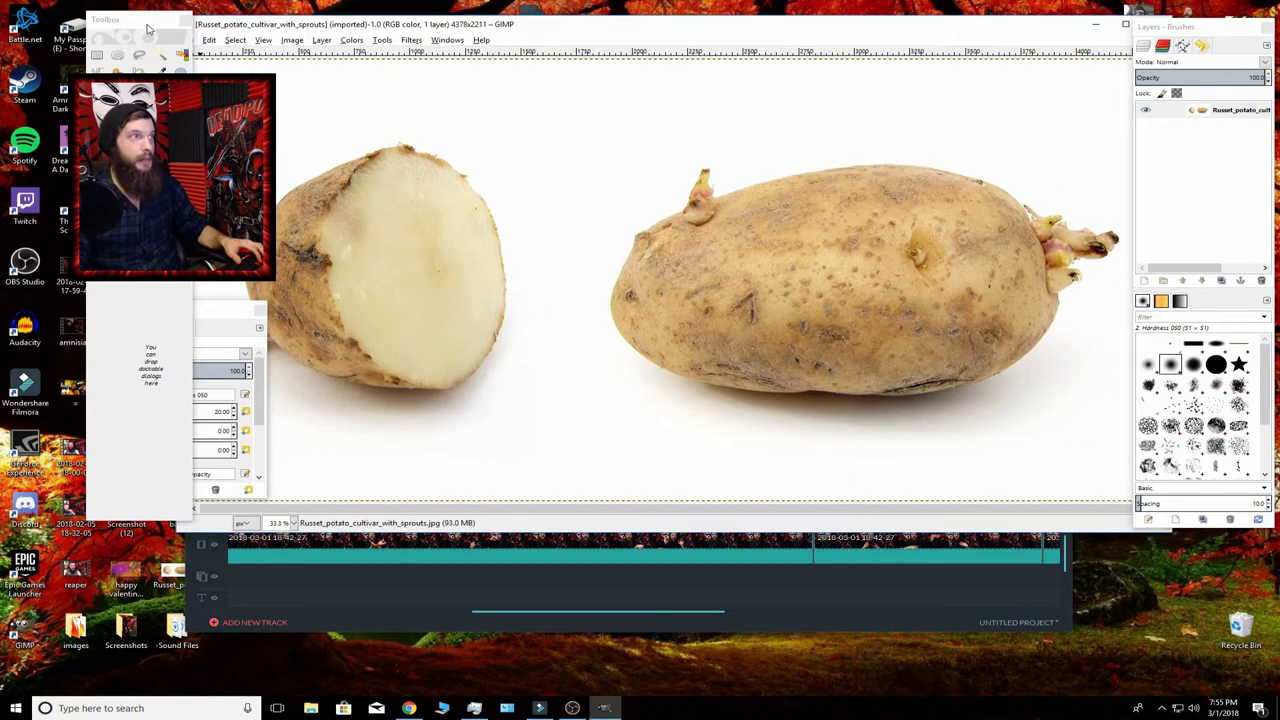
left_click_drag(150, 12, 94, 12)
left_click_drag(204, 316, 60, 469)
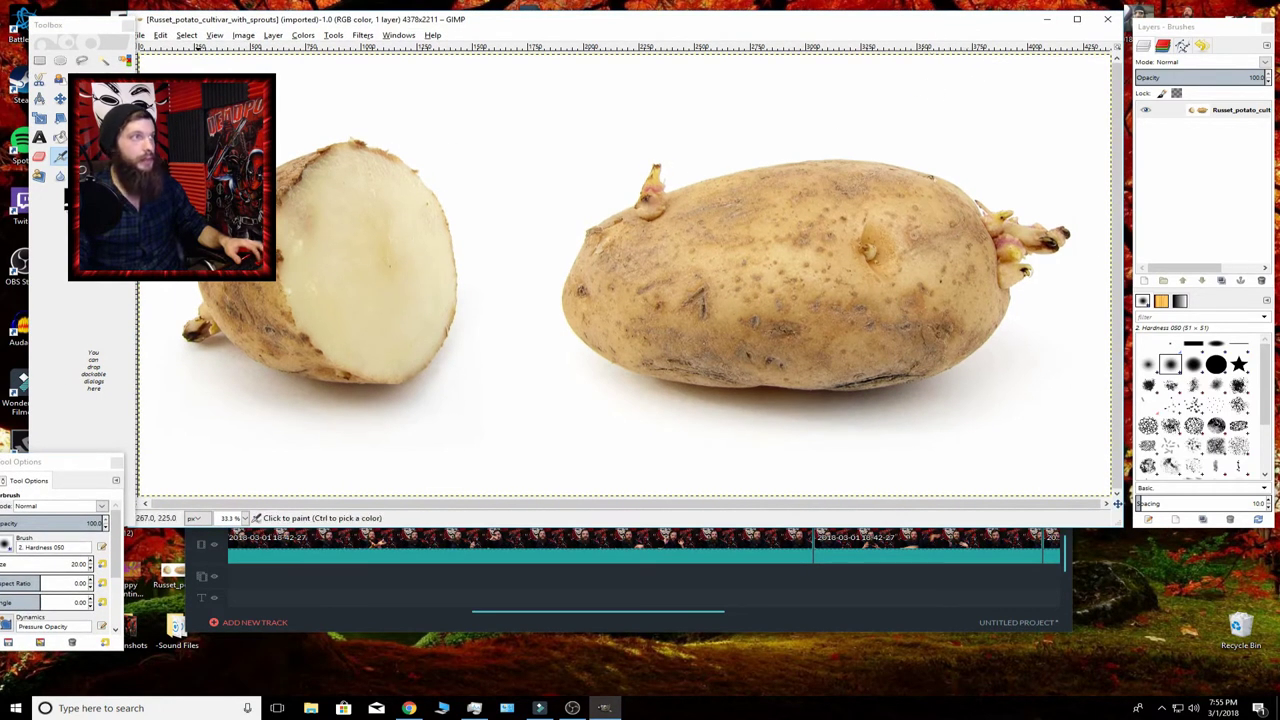
Add an alpha channel to the potato photo's layer.
left_click(273, 36)
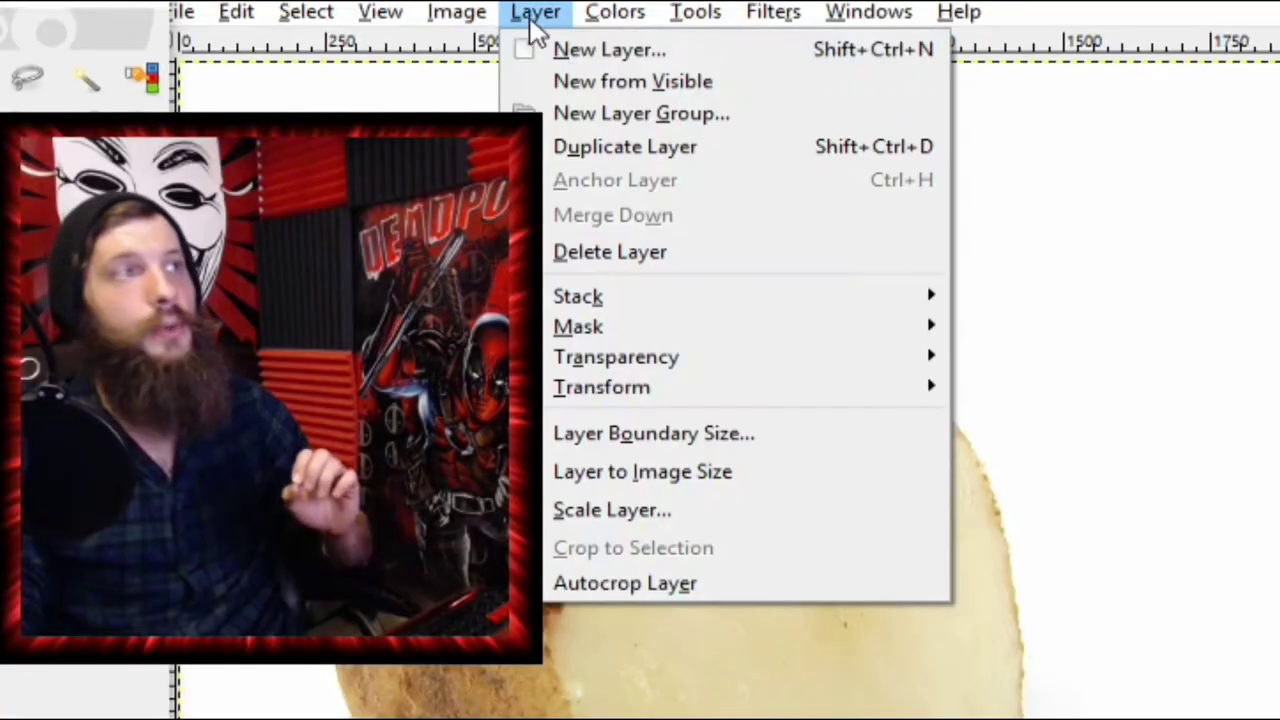
mouse_move(738, 371)
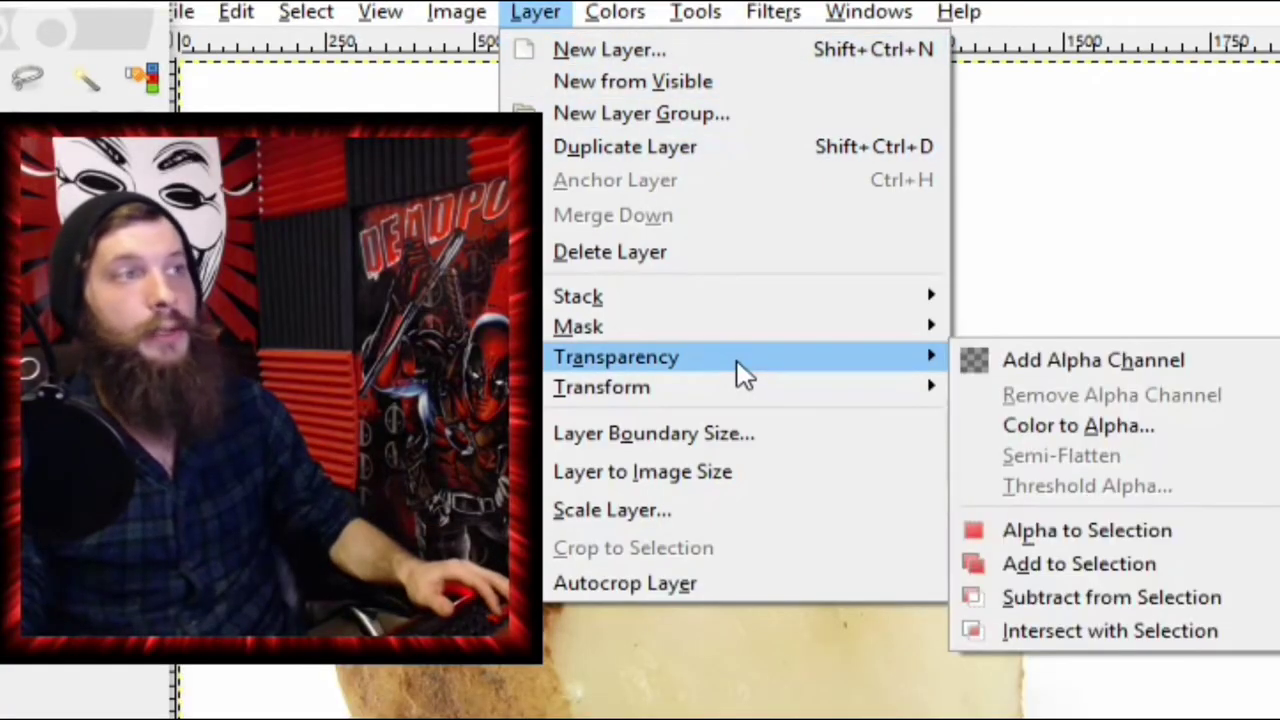
left_click(1058, 358)
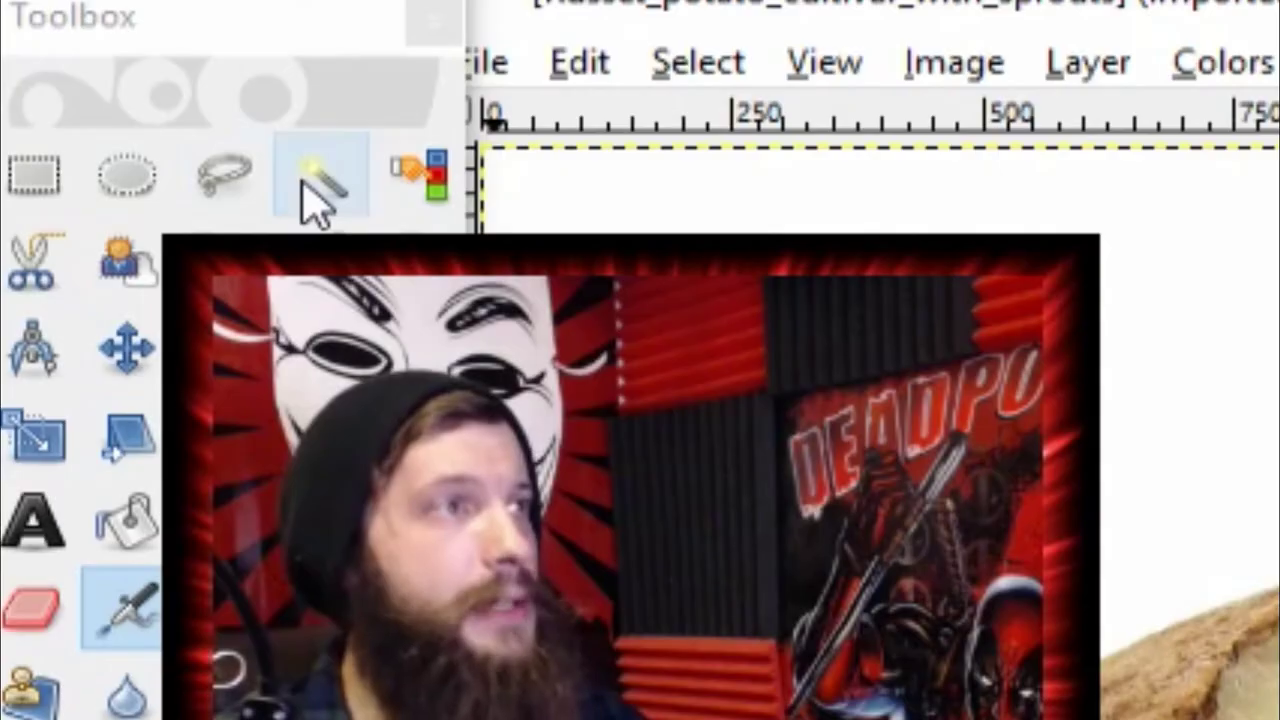
Fuzzy-select the white background, retrying the threshold until both potatoes are outlined.
left_click(103, 63)
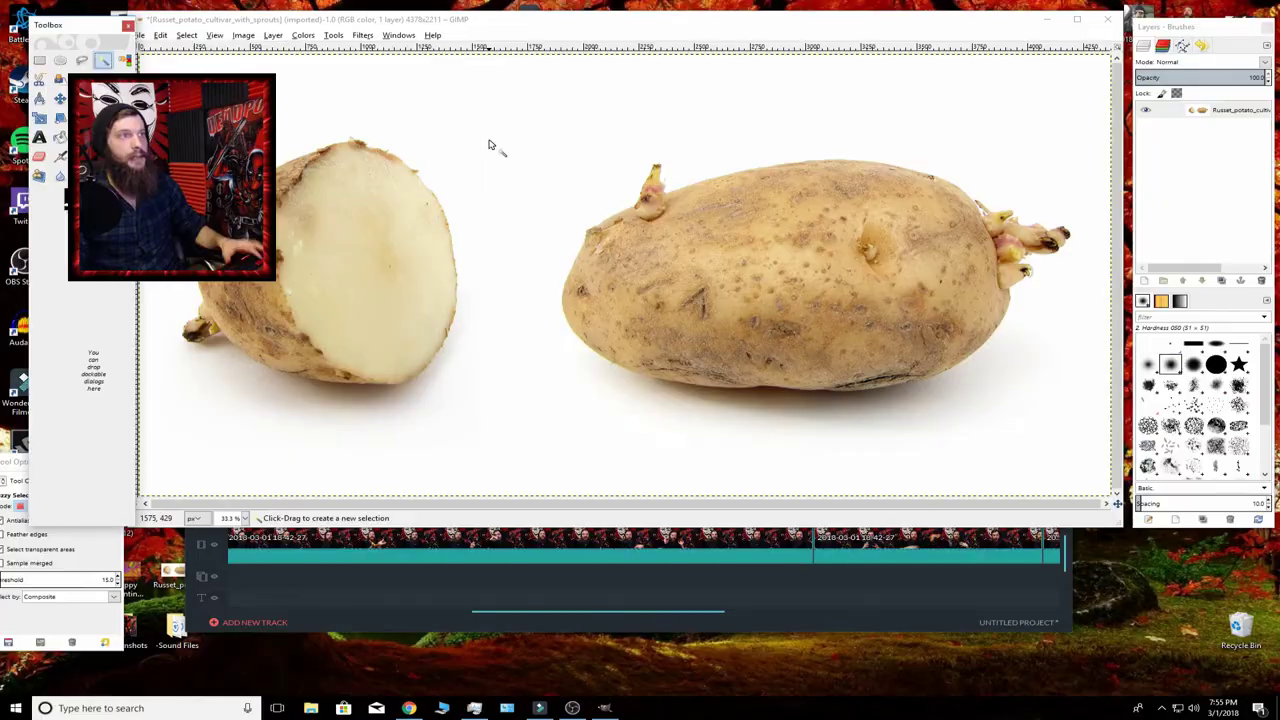
left_click(652, 298)
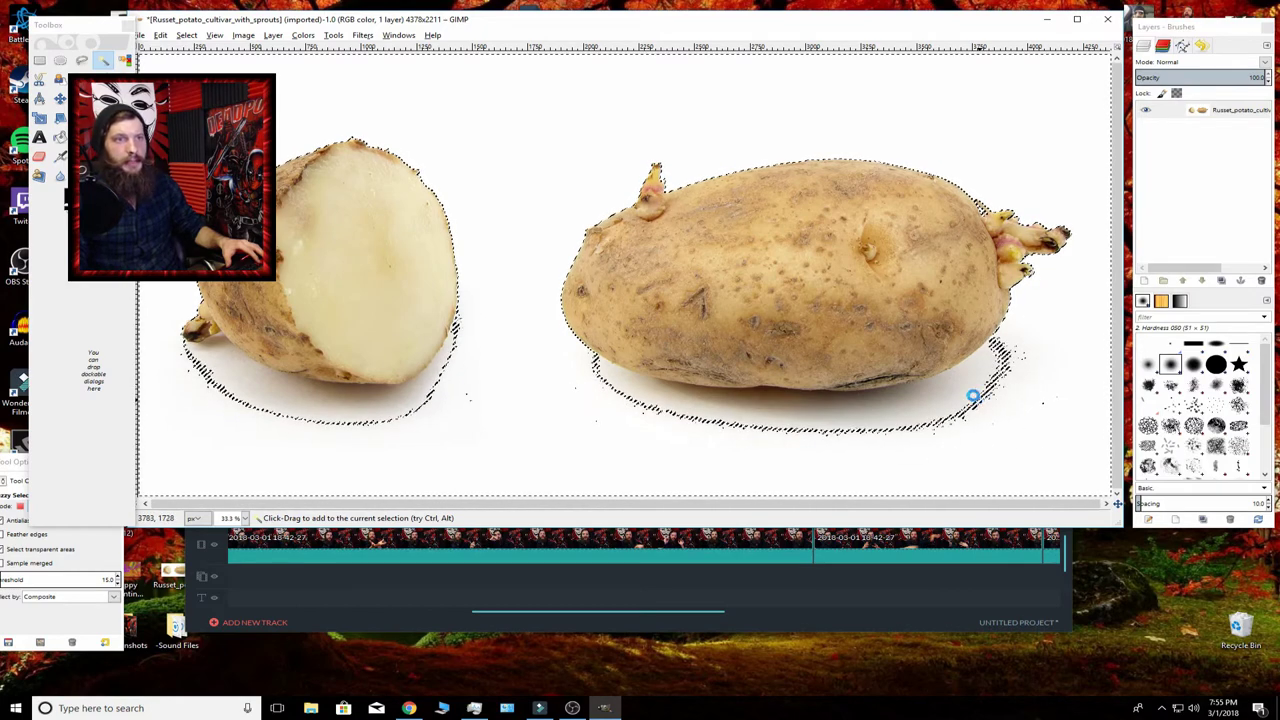
left_click_drag(973, 396, 955, 403)
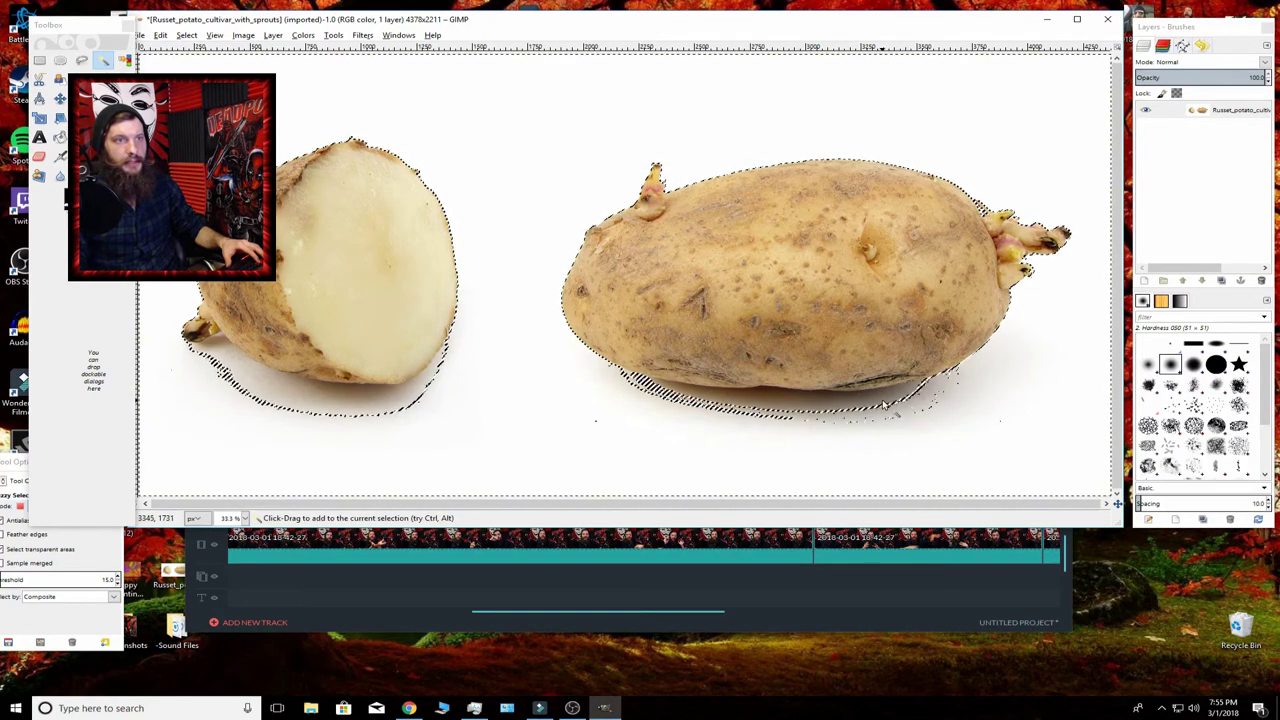
left_click_drag(848, 405, 766, 422)
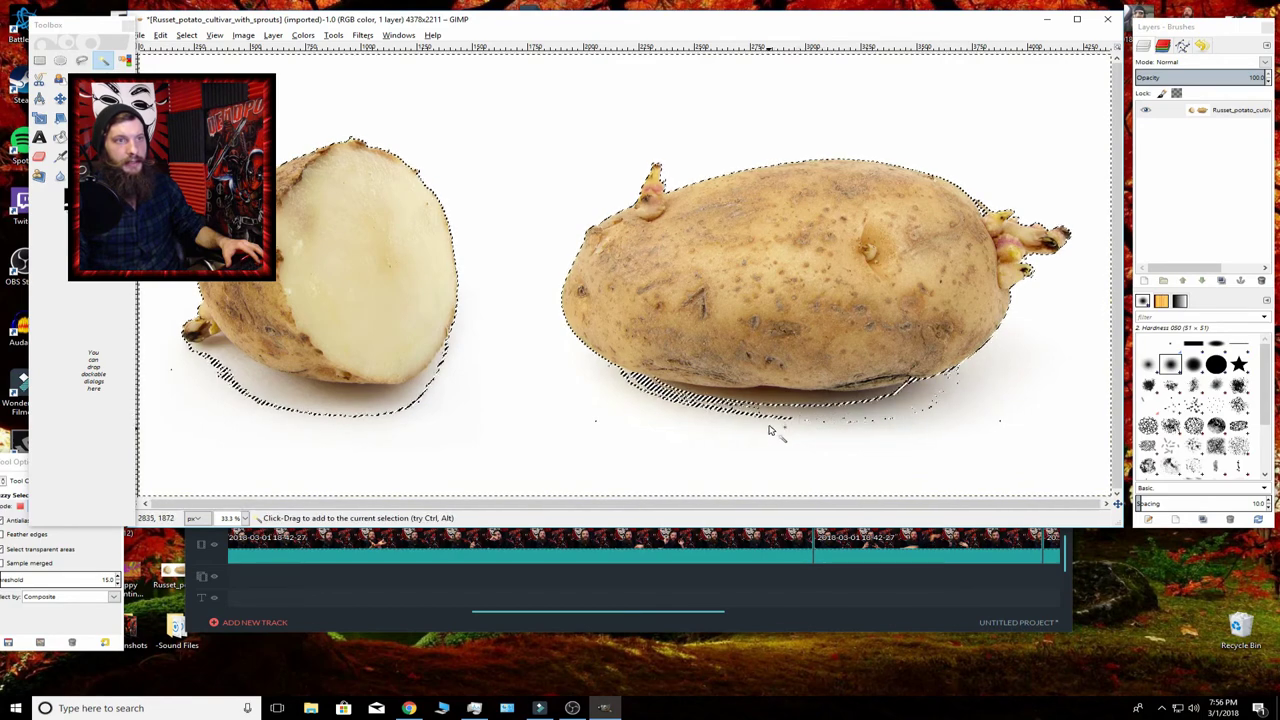
key("ctrl+shift+a")
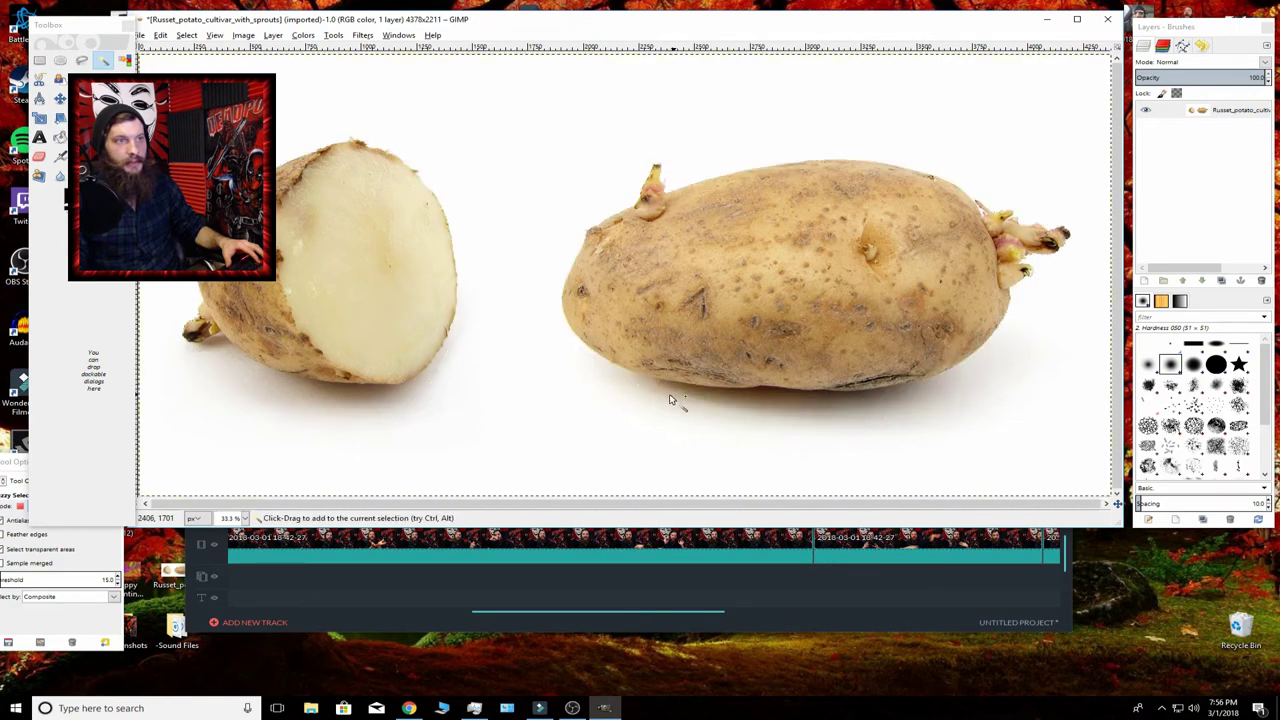
left_click_drag(686, 391, 686, 398)
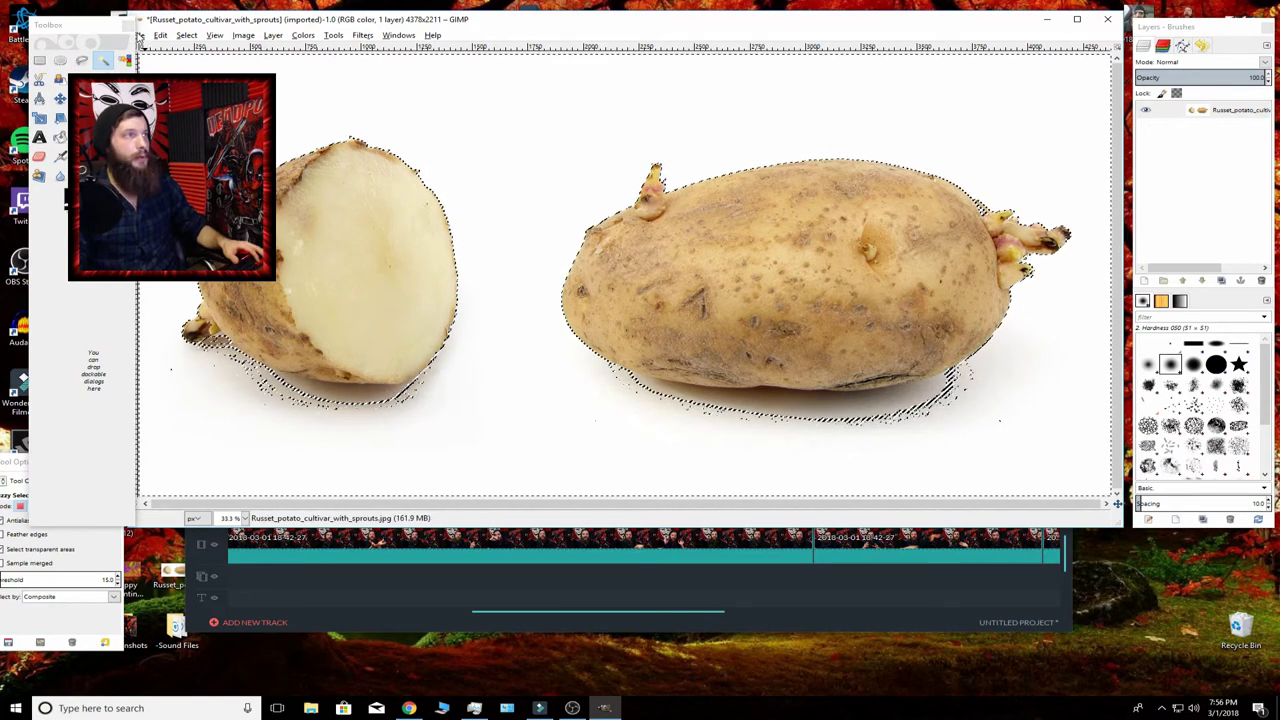
left_click(126, 25)
Export the potato image as a .png file without saving the background colour.
left_click_drag(107, 28, 85, 28)
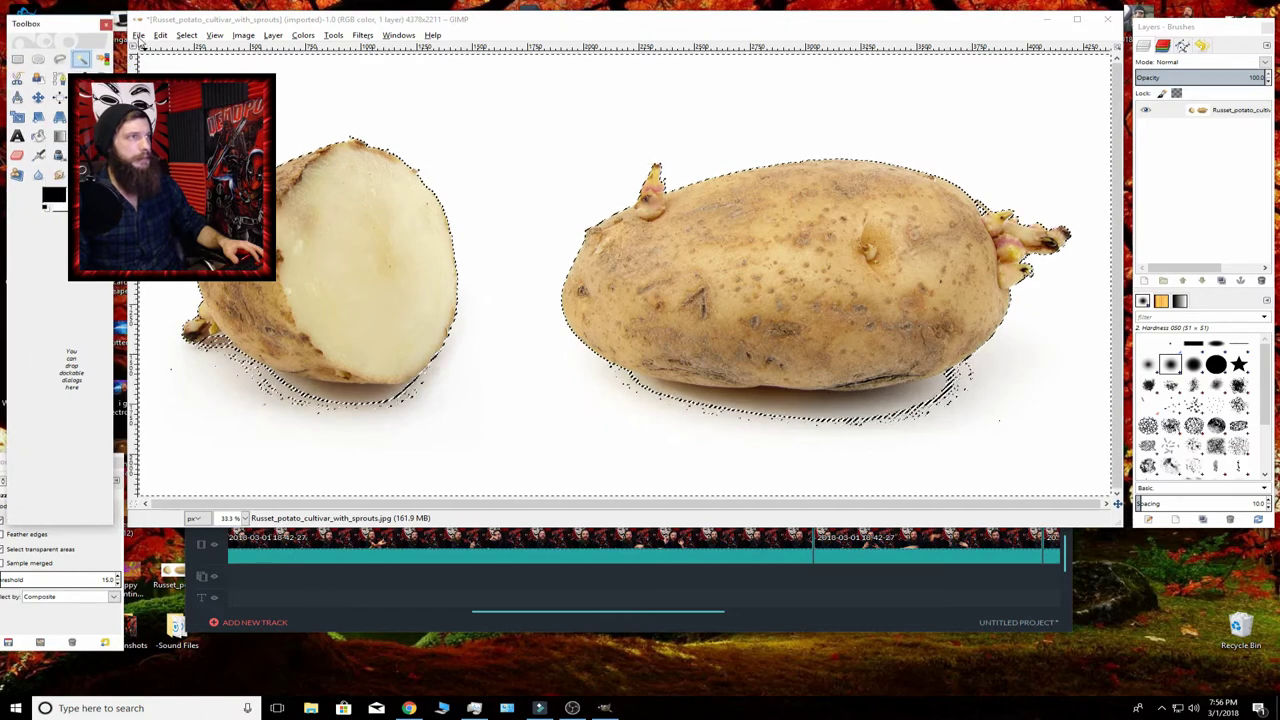
left_click(139, 36)
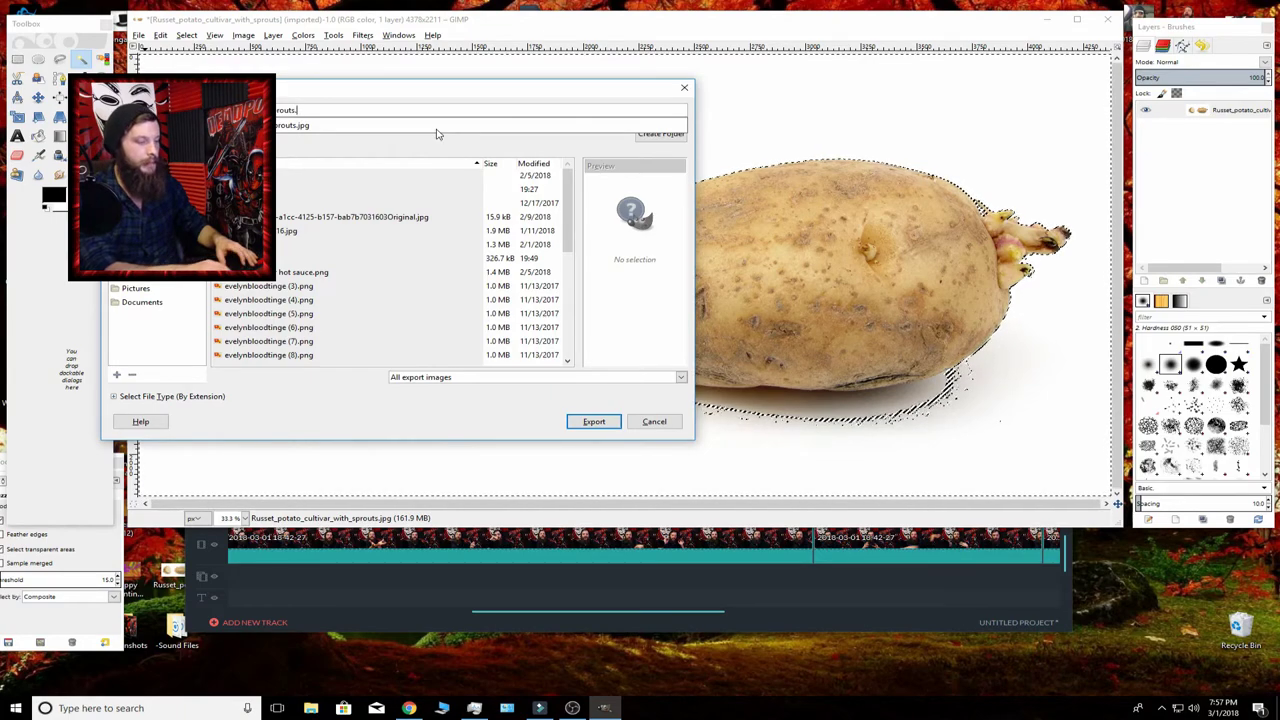
type("png")
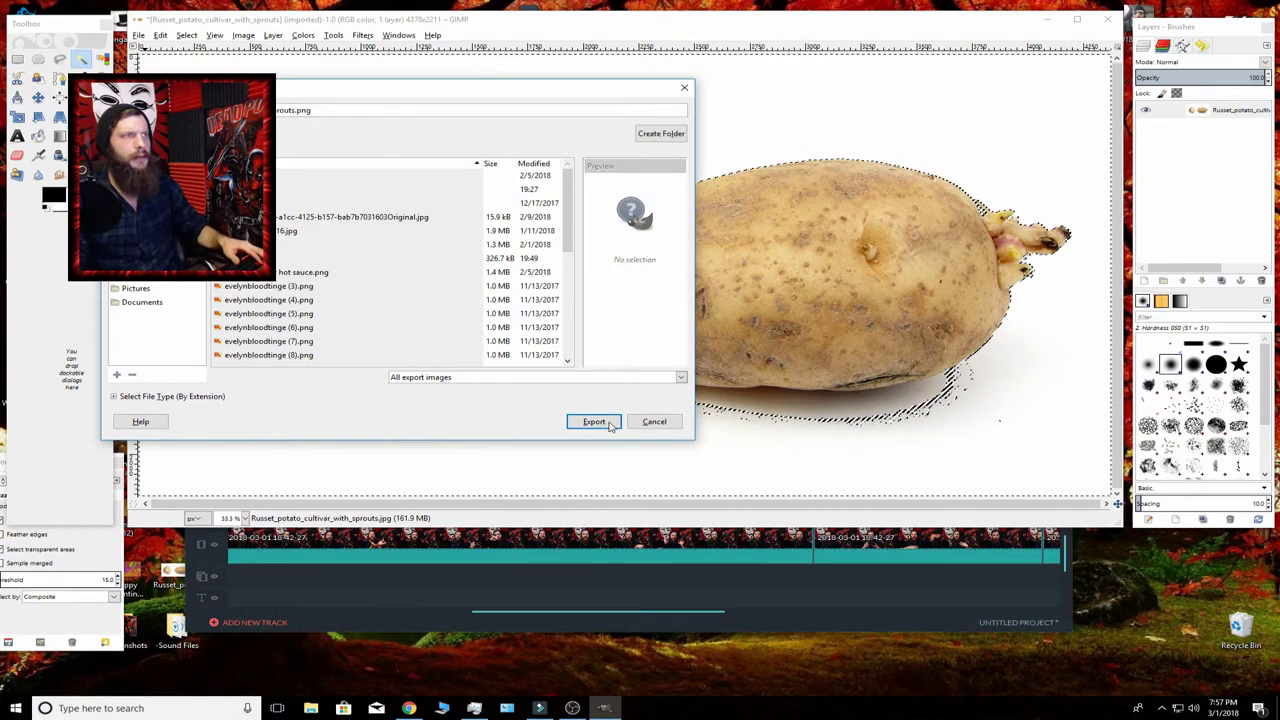
left_click(605, 423)
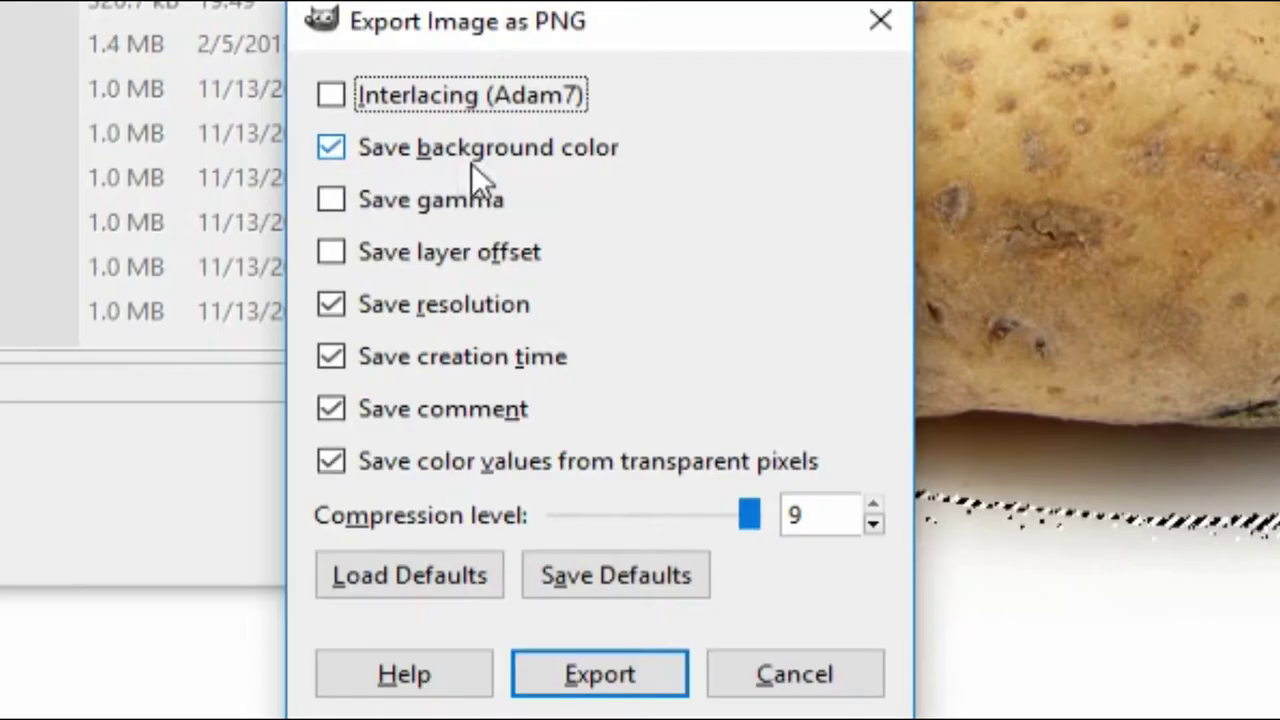
left_click(392, 155)
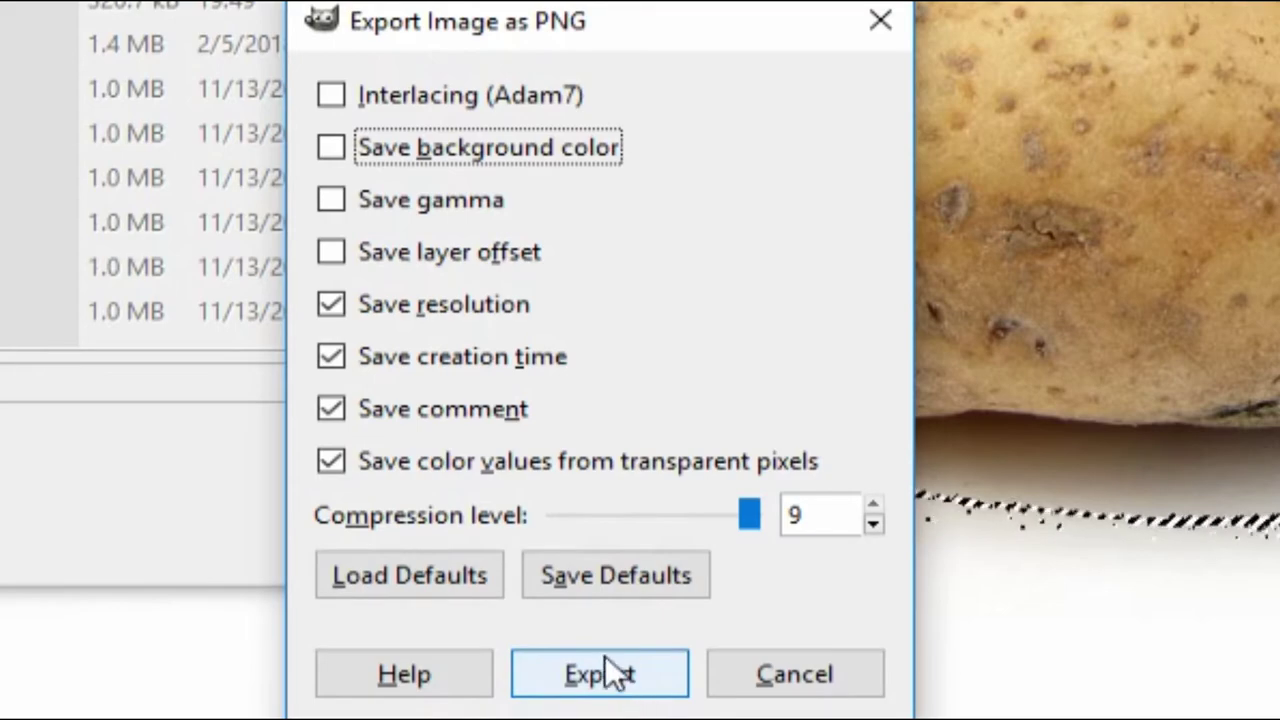
left_click(603, 688)
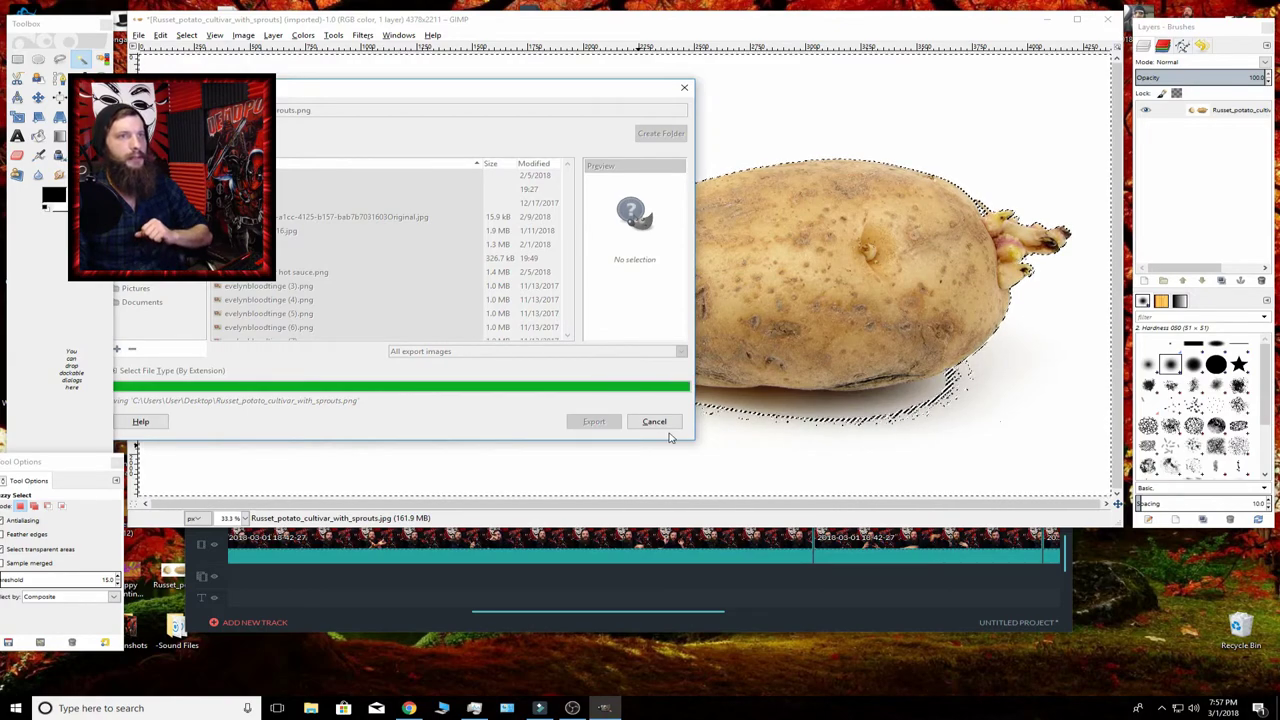
Return to the 'I'm bad at Fortnite' thumbnail design in the browser.
key("alt+Tab")
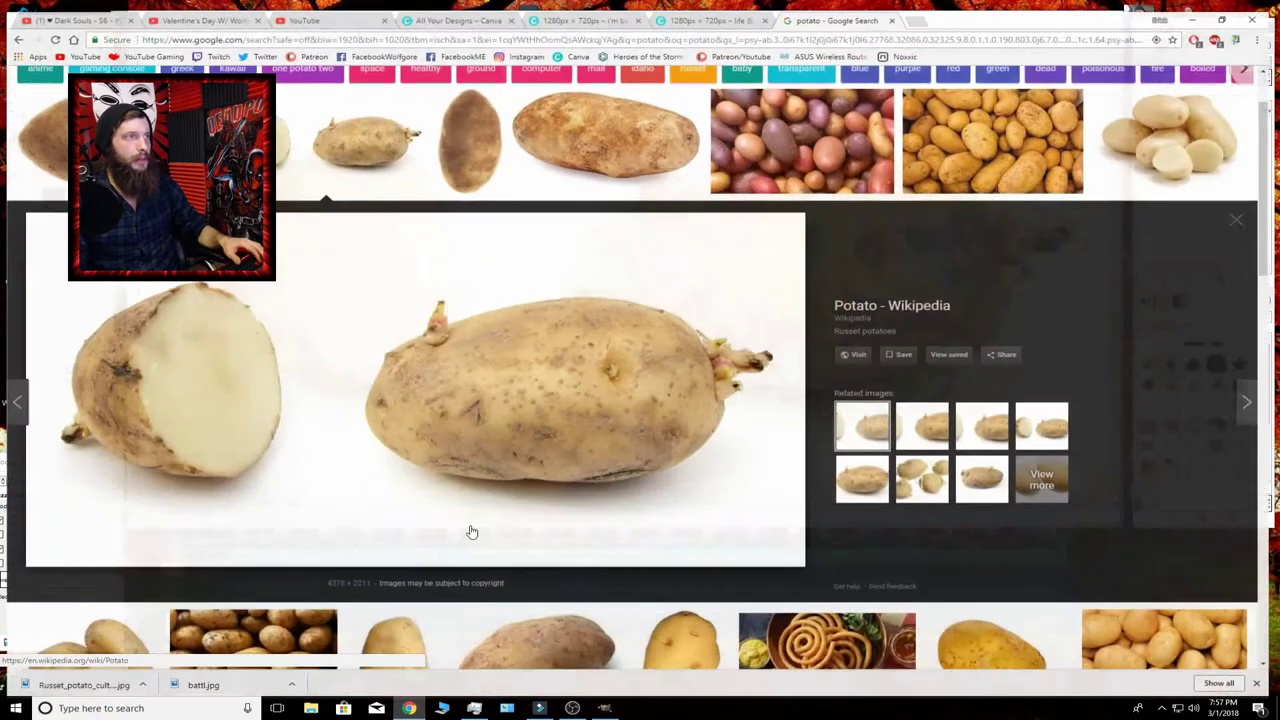
left_click(616, 12)
left_click(690, 10)
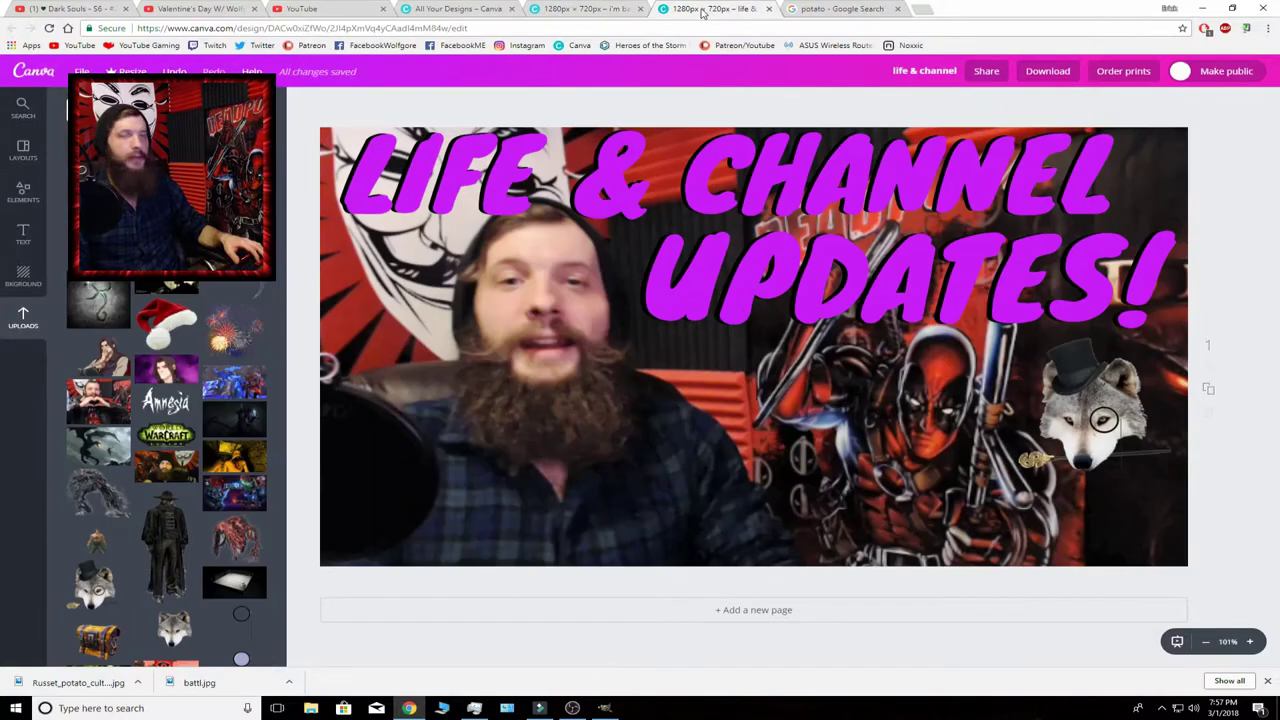
left_click(585, 9)
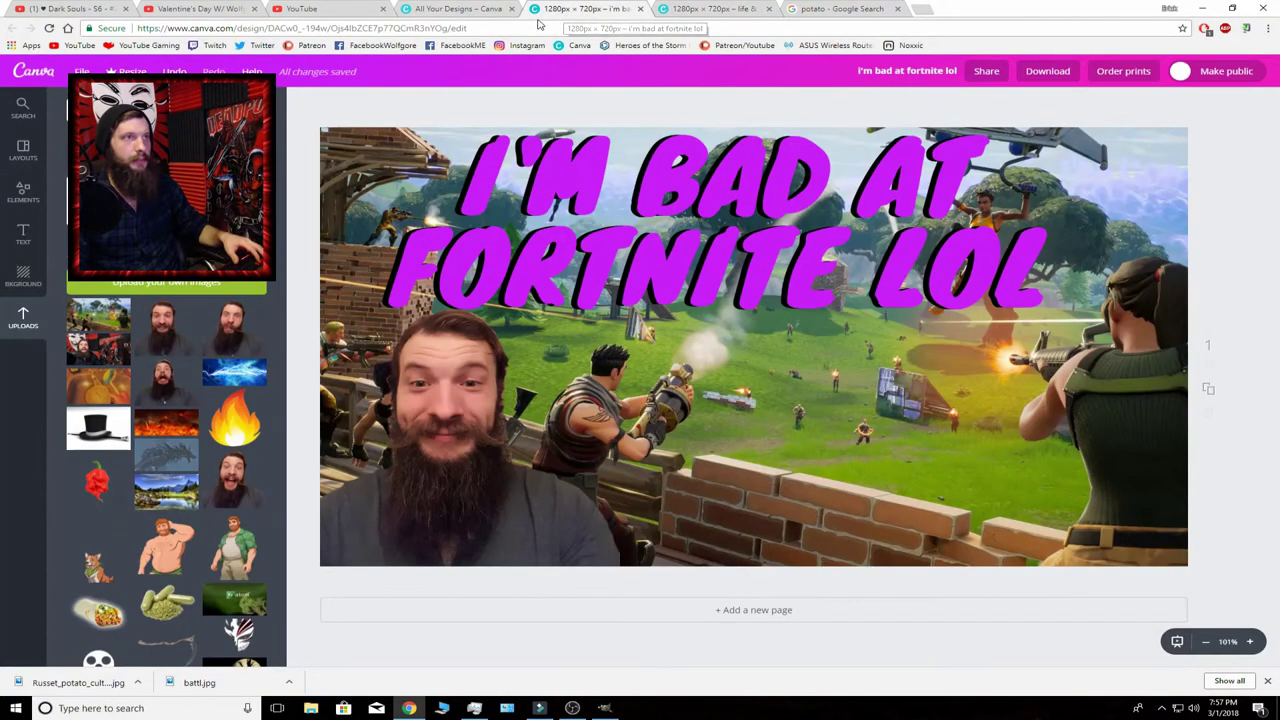
left_click(463, 10)
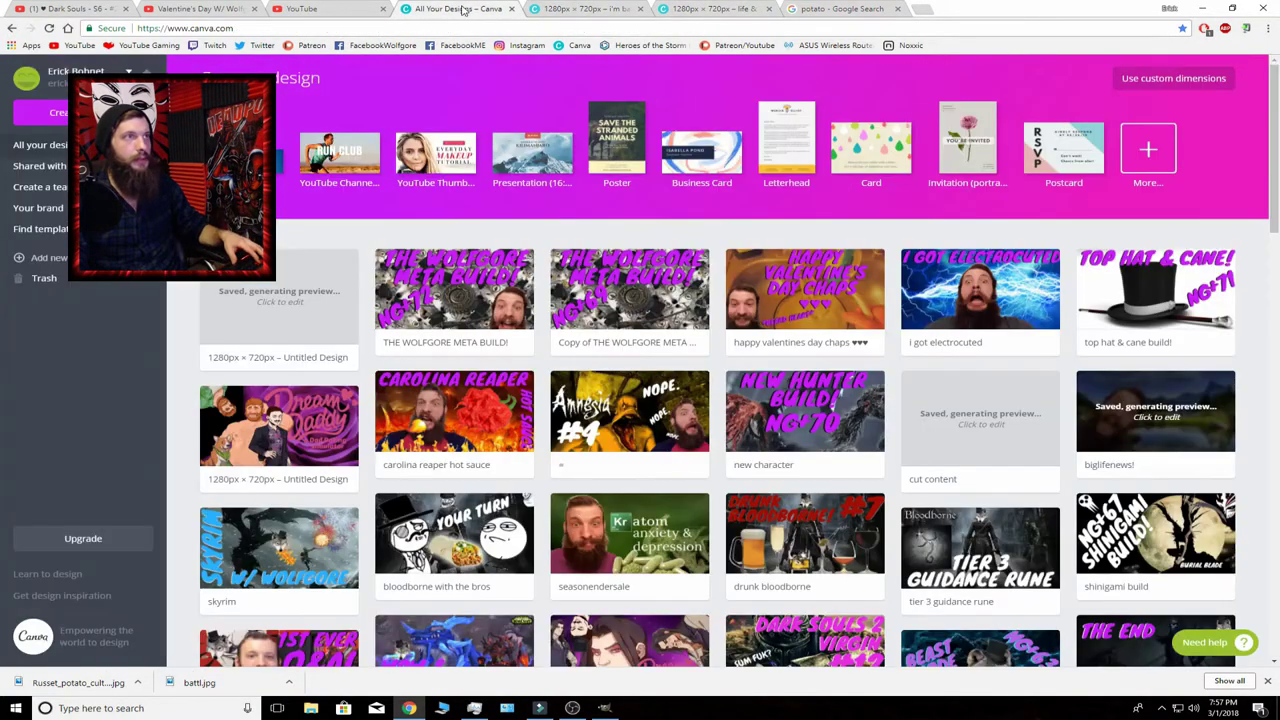
left_click(614, 10)
Upload the exported russet potato image and place it on the thumbnail.
left_click(196, 287)
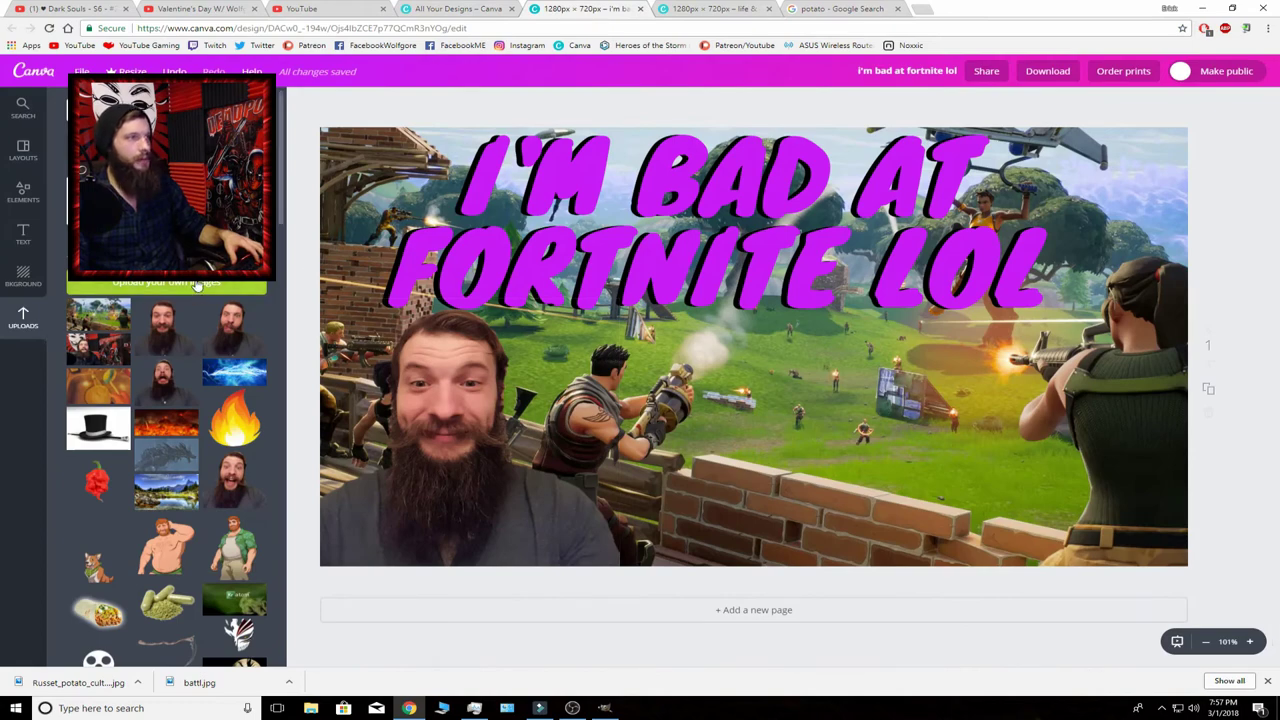
scroll(415, 222, "down", 3)
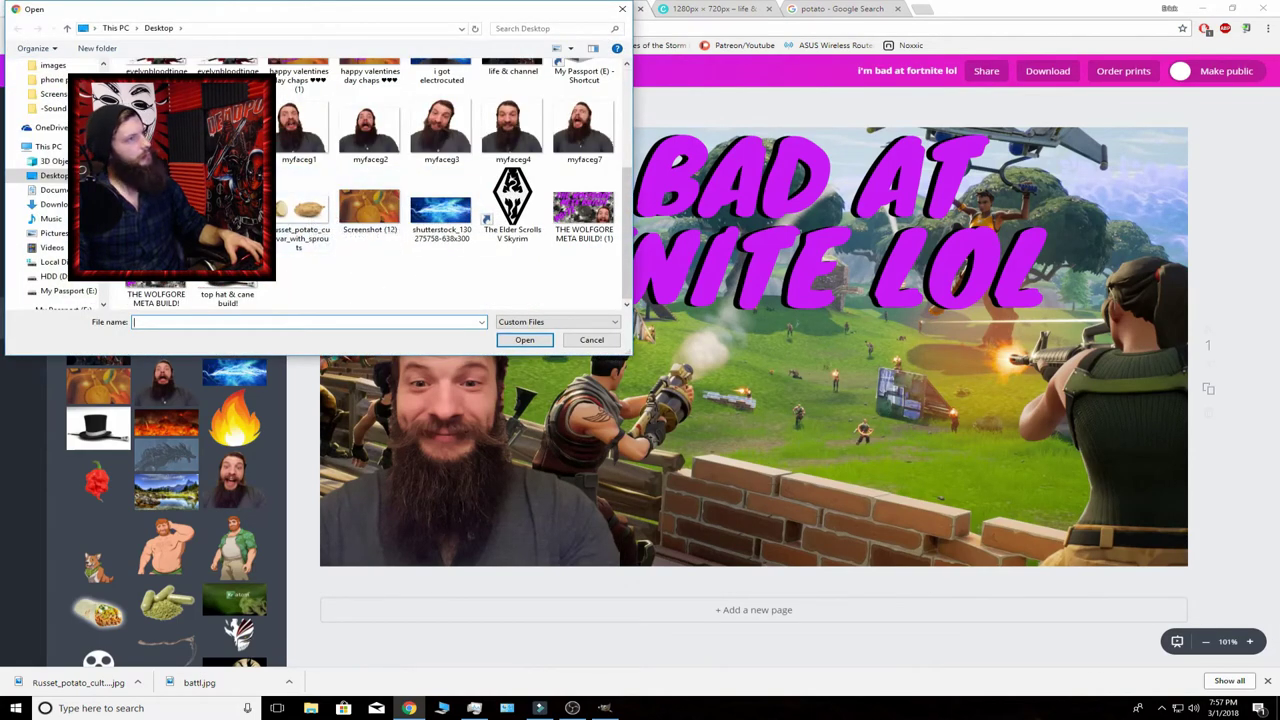
left_click(300, 215)
left_click(524, 340)
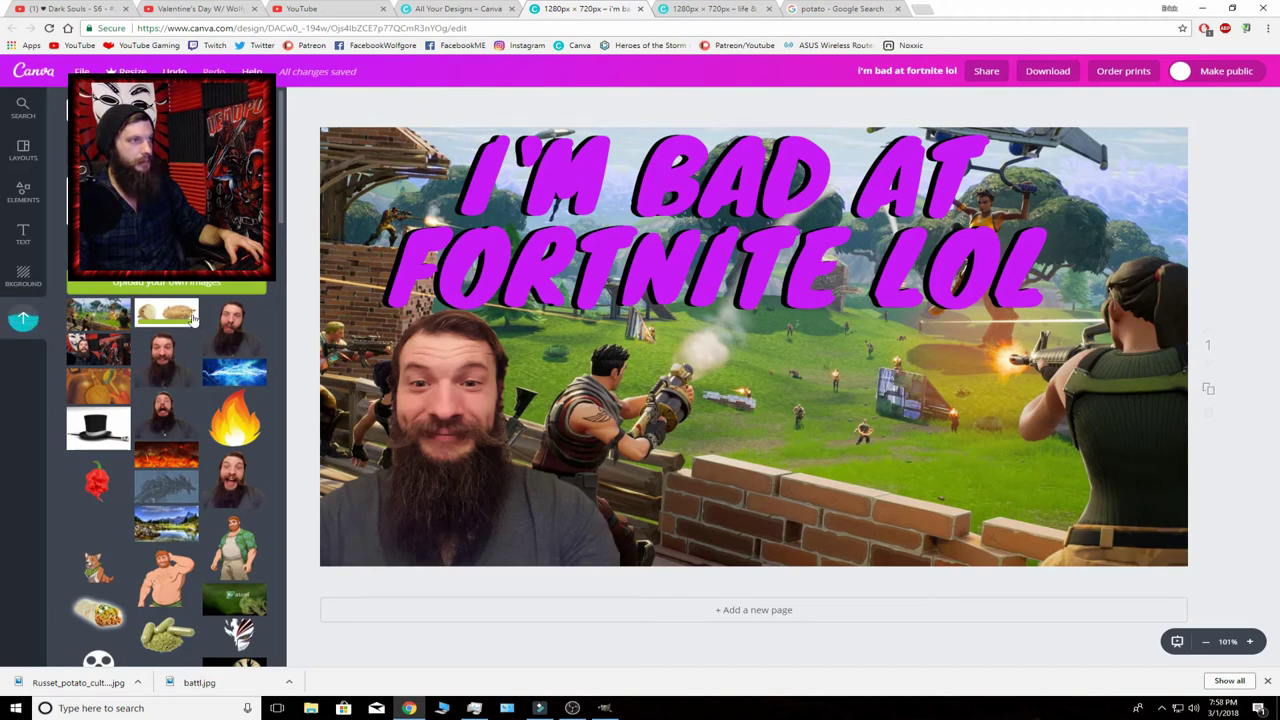
left_click(196, 287)
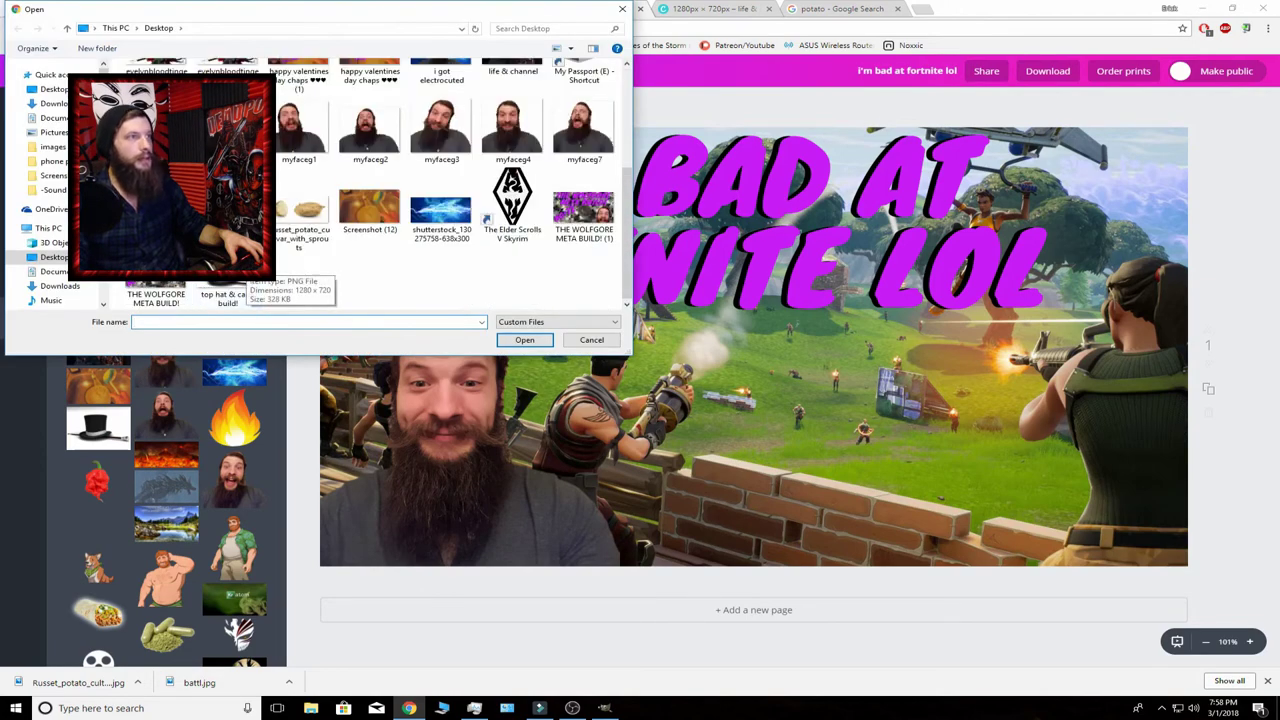
left_click(300, 222)
left_click(526, 340)
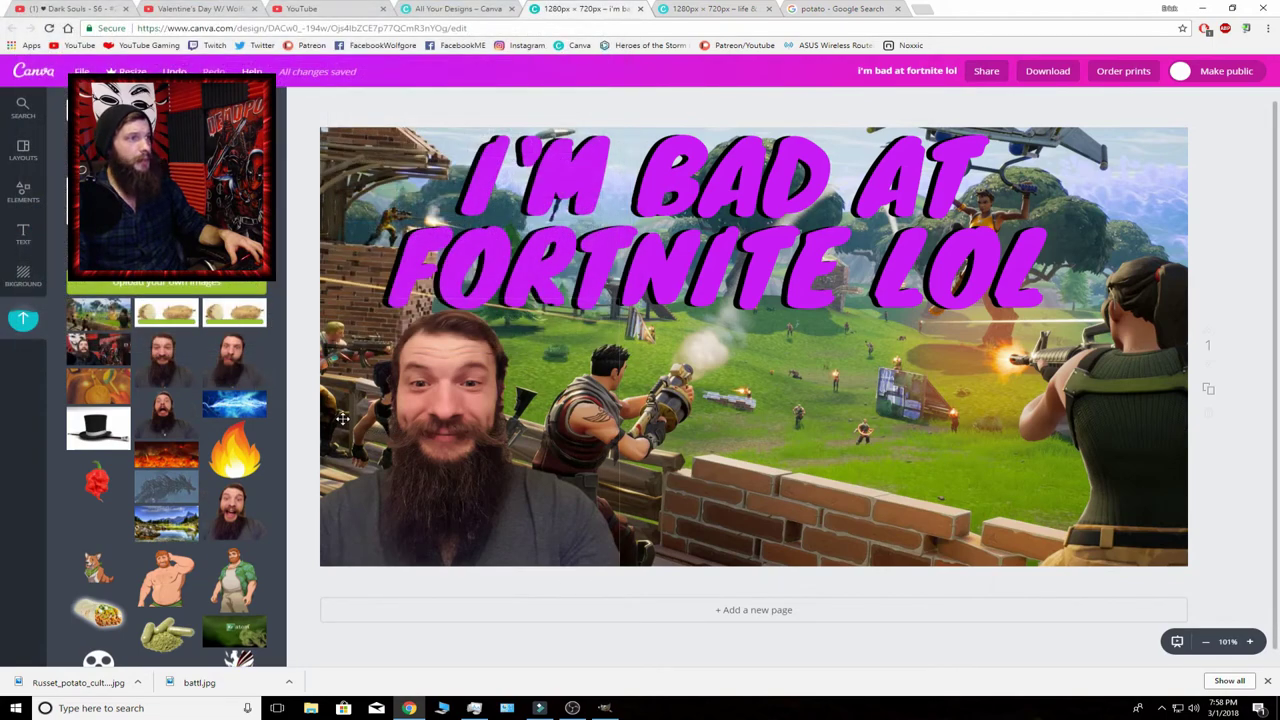
left_click(205, 322)
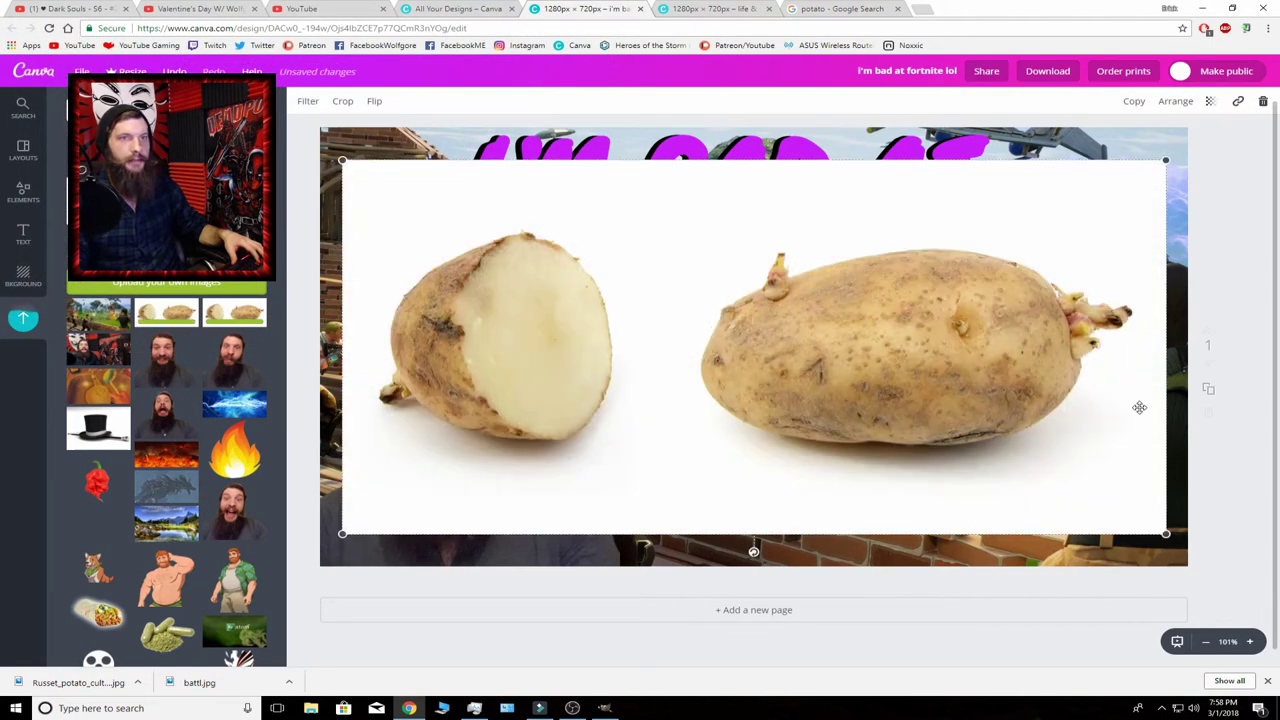
key("Delete")
Remove the white-background potato photo from the Canva design.
key("ctrl+z")
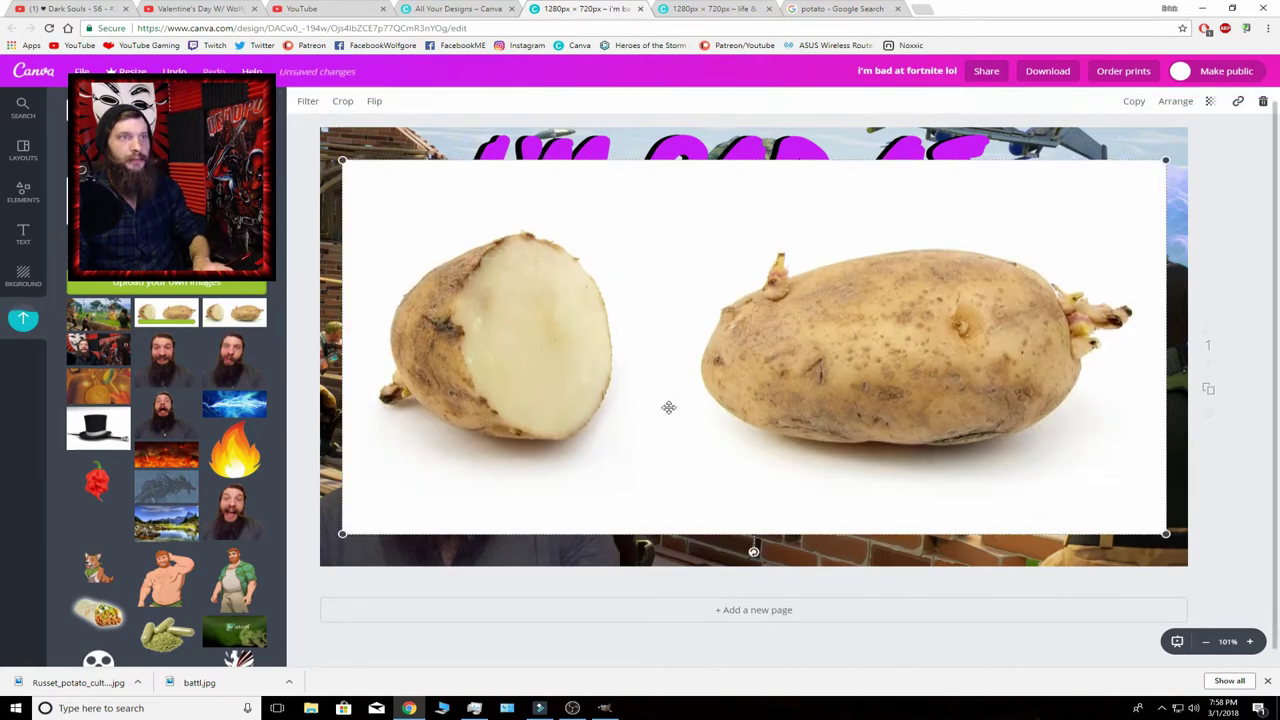
key("Delete")
key("alt+Tab")
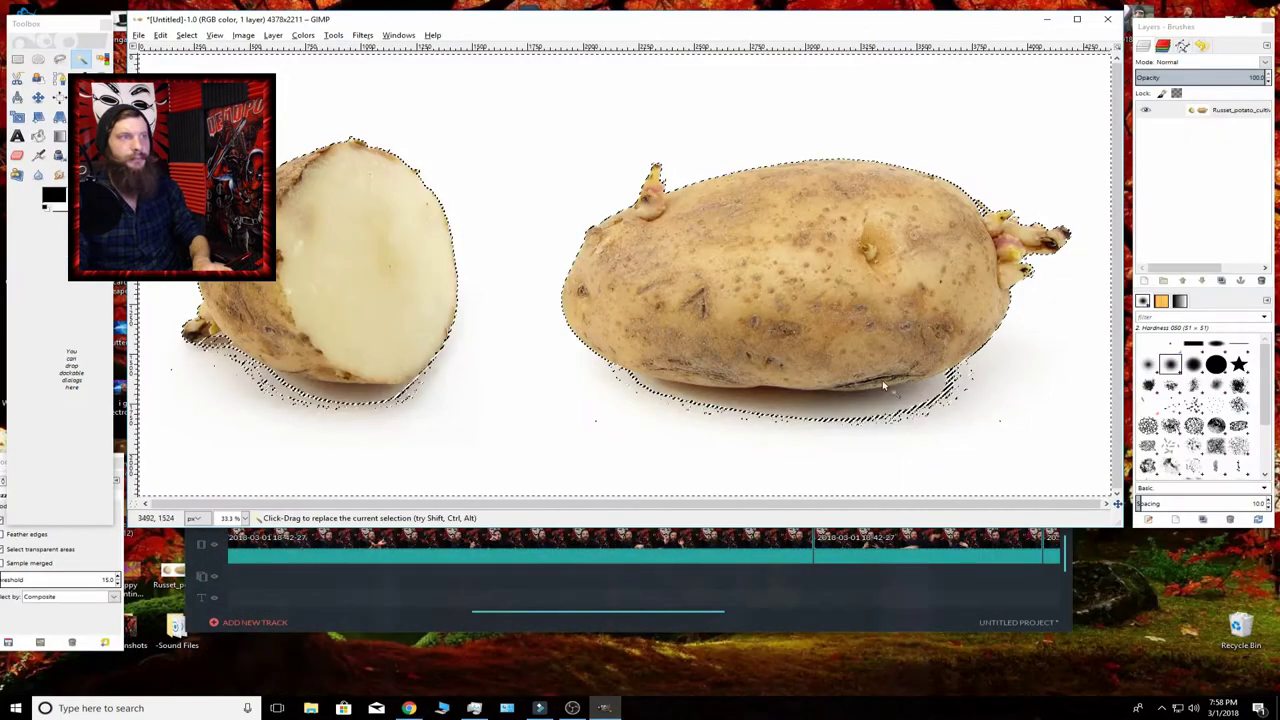
Clear the selected white background in GIMP, leaving the potatoes on transparency.
left_click_drag(531, 19, 714, 48)
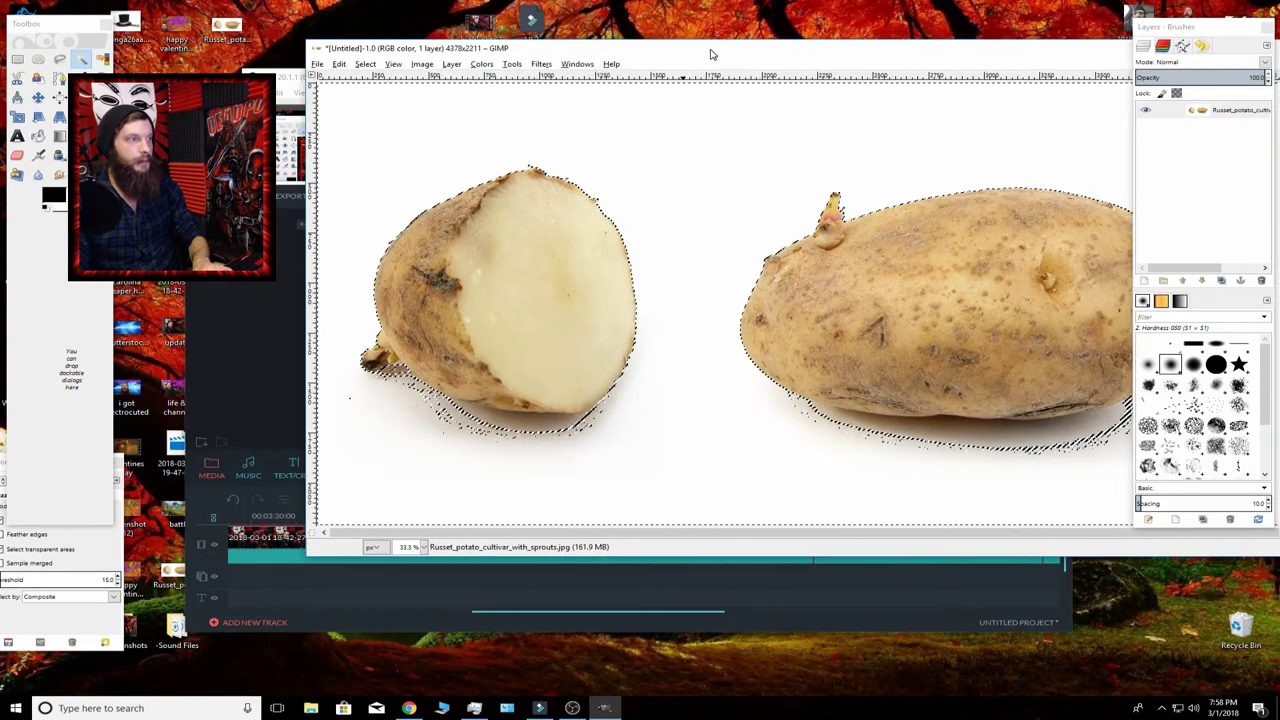
left_click(278, 228)
left_click_drag(685, 190, 839, 154)
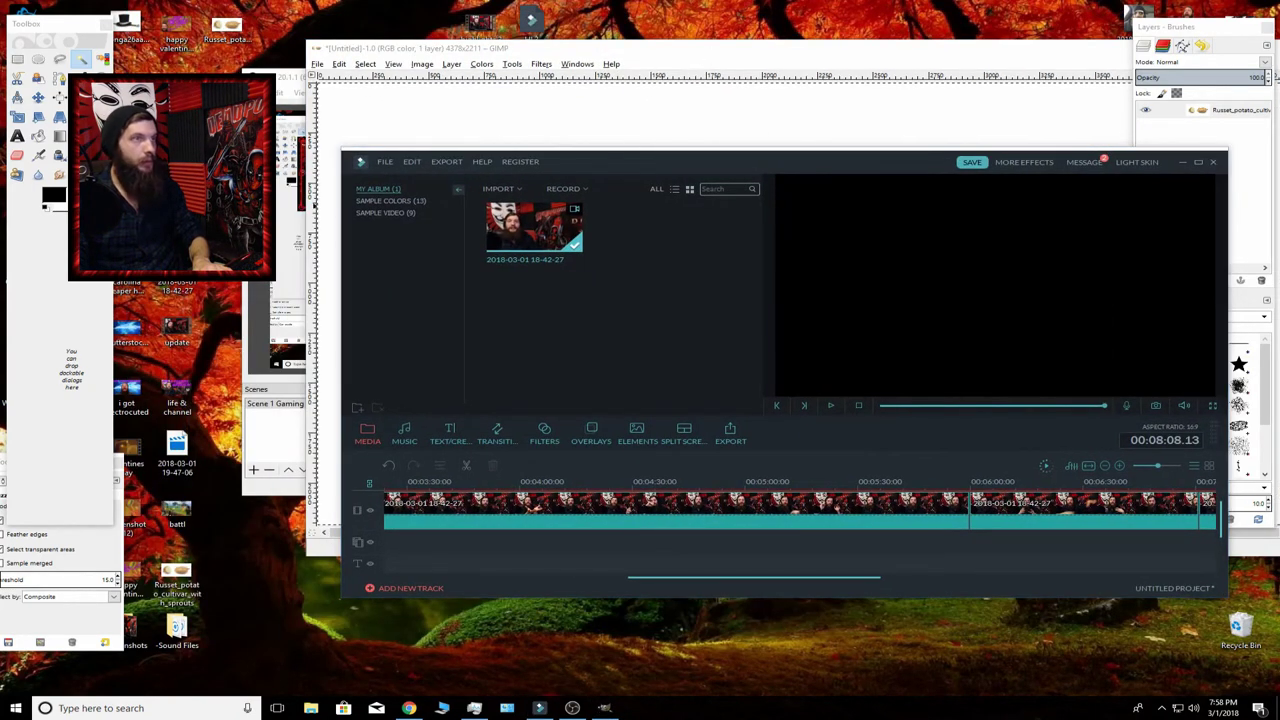
left_click_drag(654, 168, 358, 318)
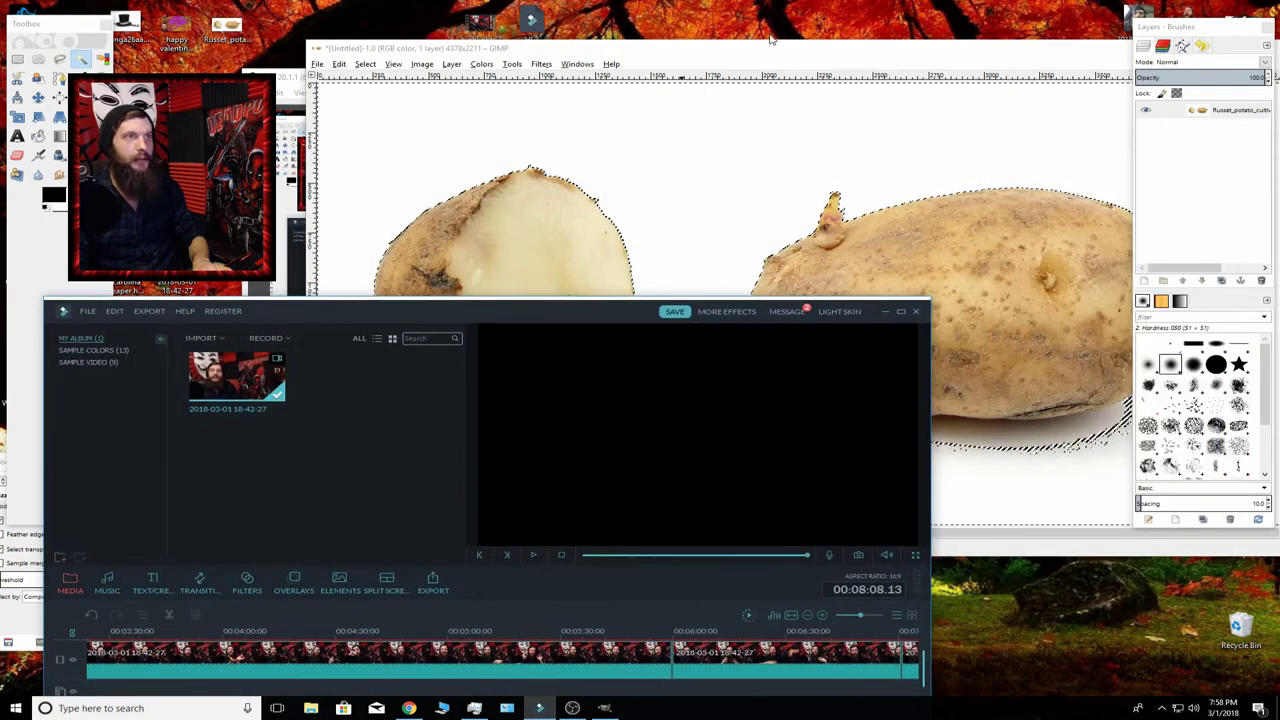
left_click_drag(792, 56, 600, 21)
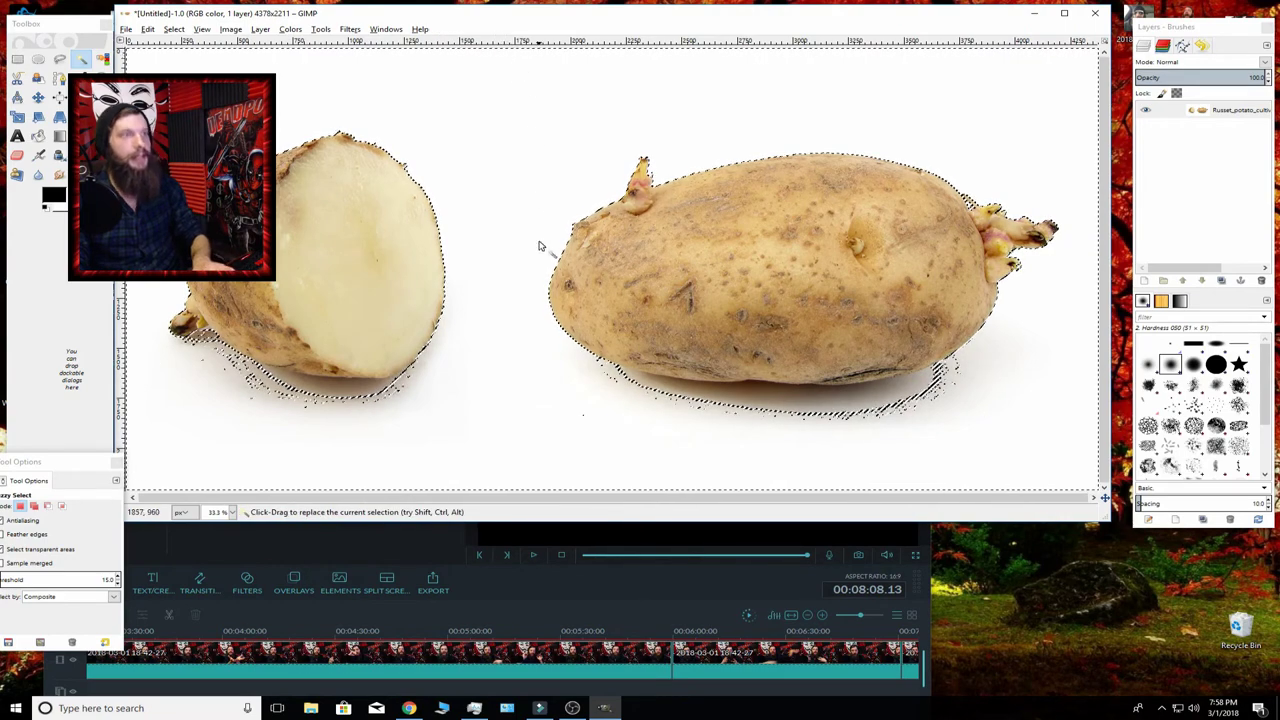
key("Delete")
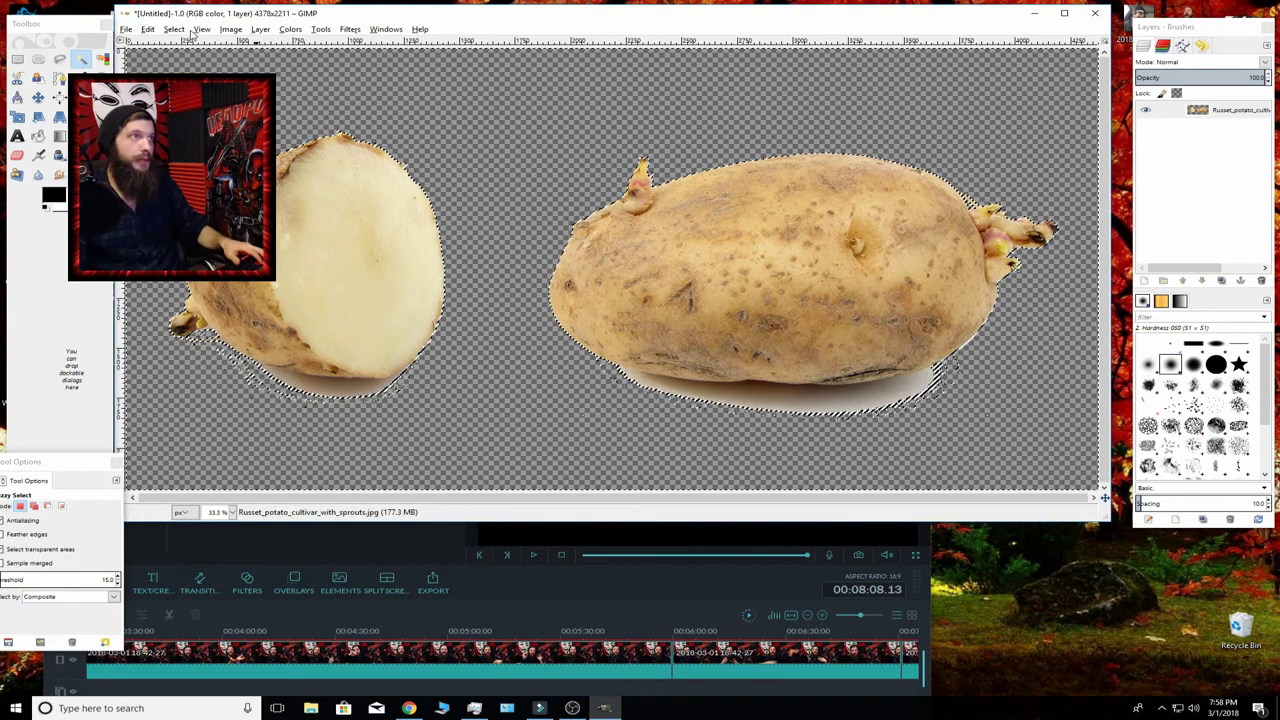
Re-export the cutout, replacing Russet_potato_cultivar_with_sprouts.png, then return to Canva in Chrome.
left_click(127, 29)
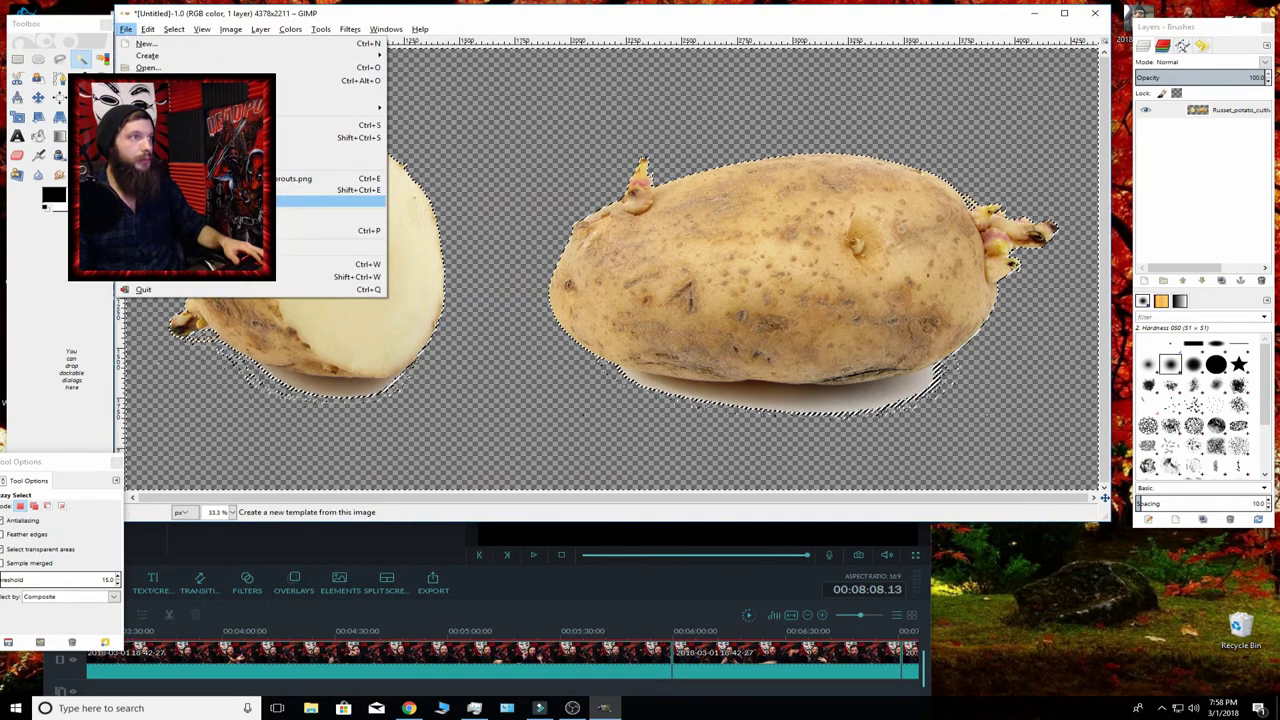
left_click(300, 189)
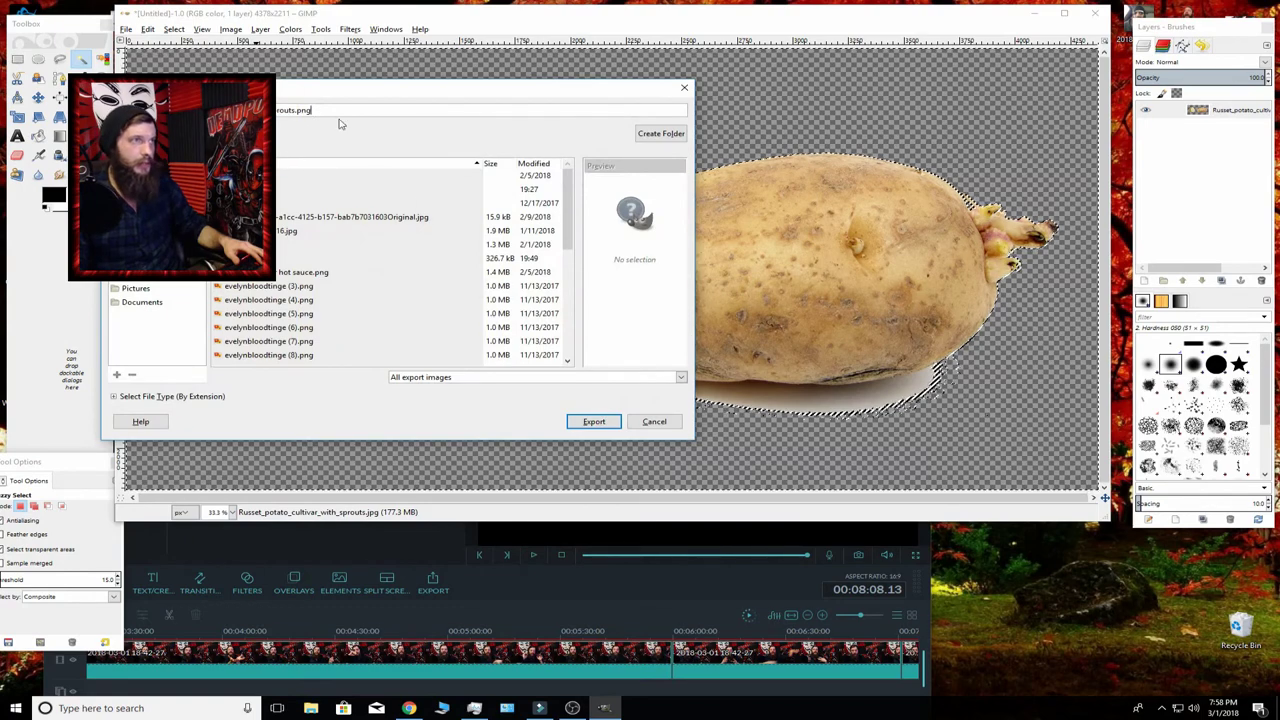
left_click(592, 421)
left_click(480, 318)
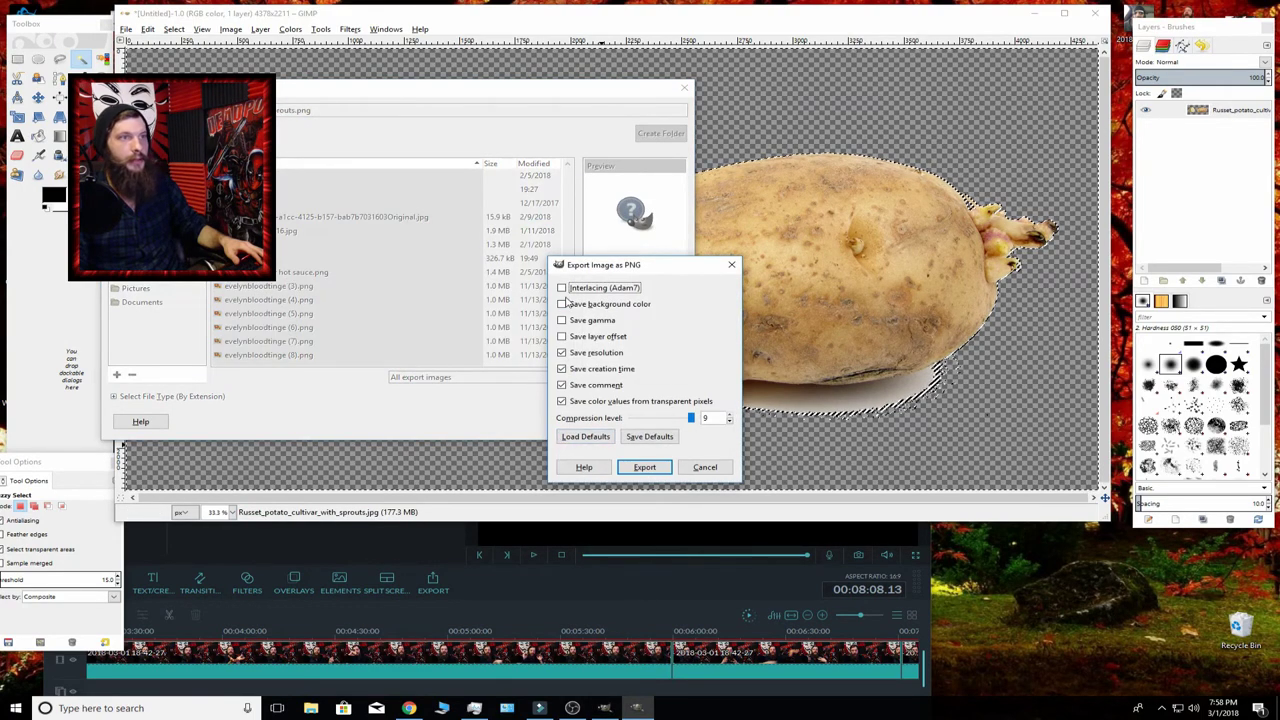
left_click(645, 467)
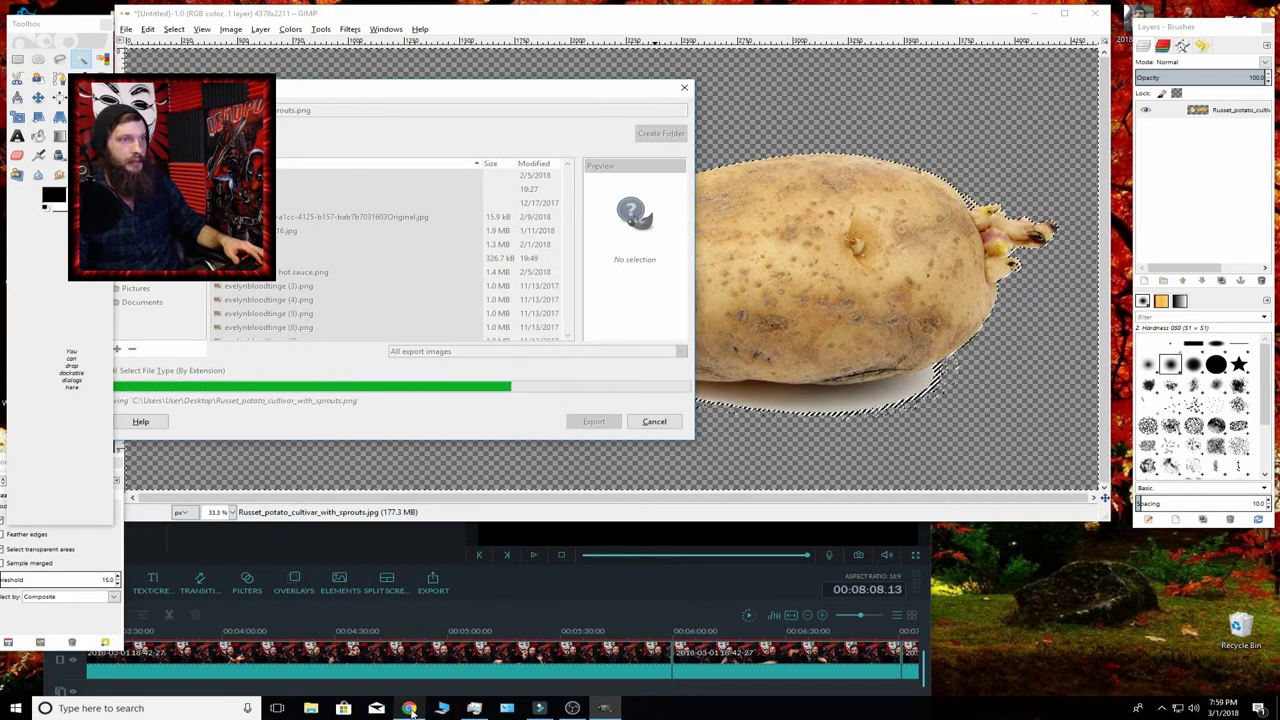
mouse_move(407, 710)
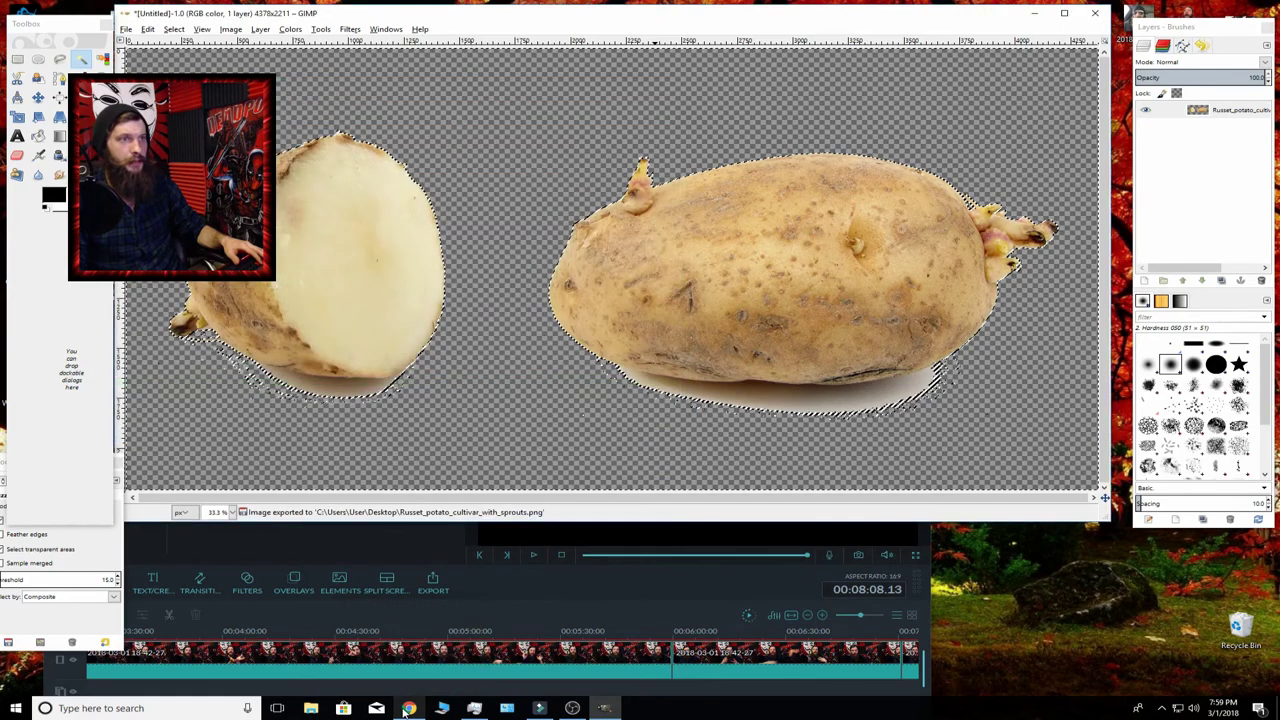
left_click(407, 710)
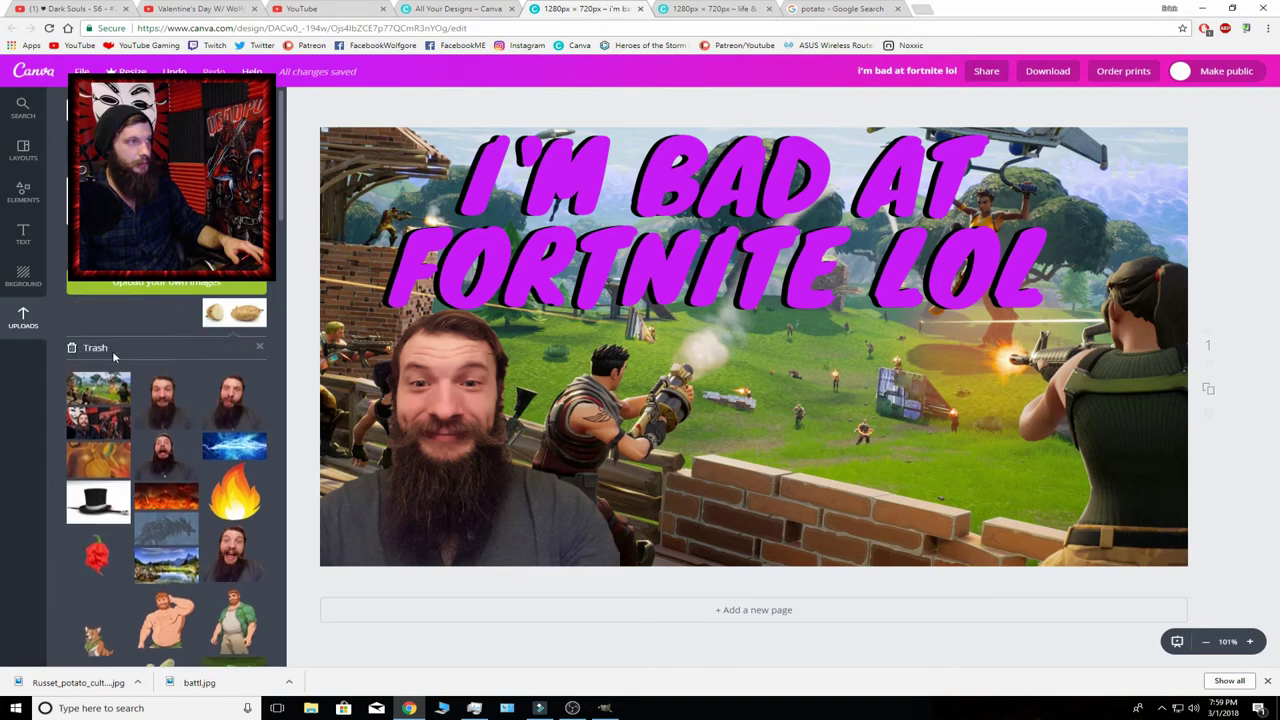
Upload the Russet potato cutout PNG and add it to the design.
left_click(166, 288)
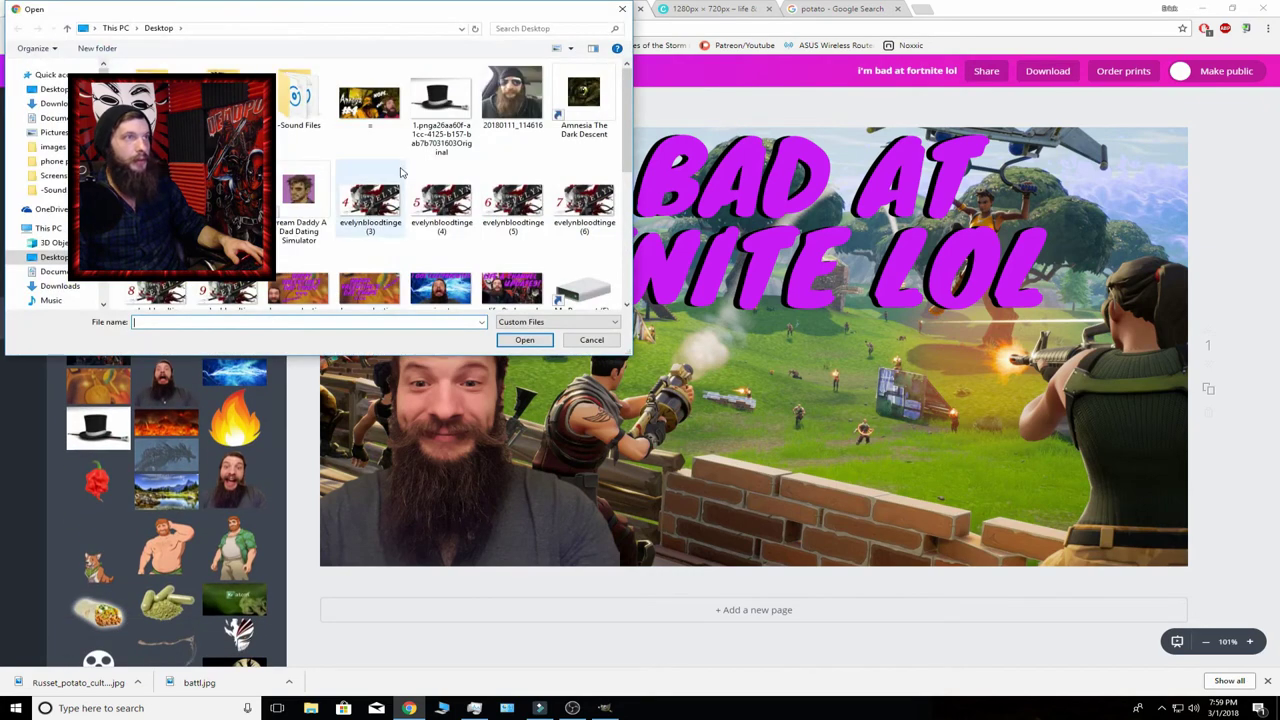
scroll(400, 172, "down", 3)
left_click(326, 238)
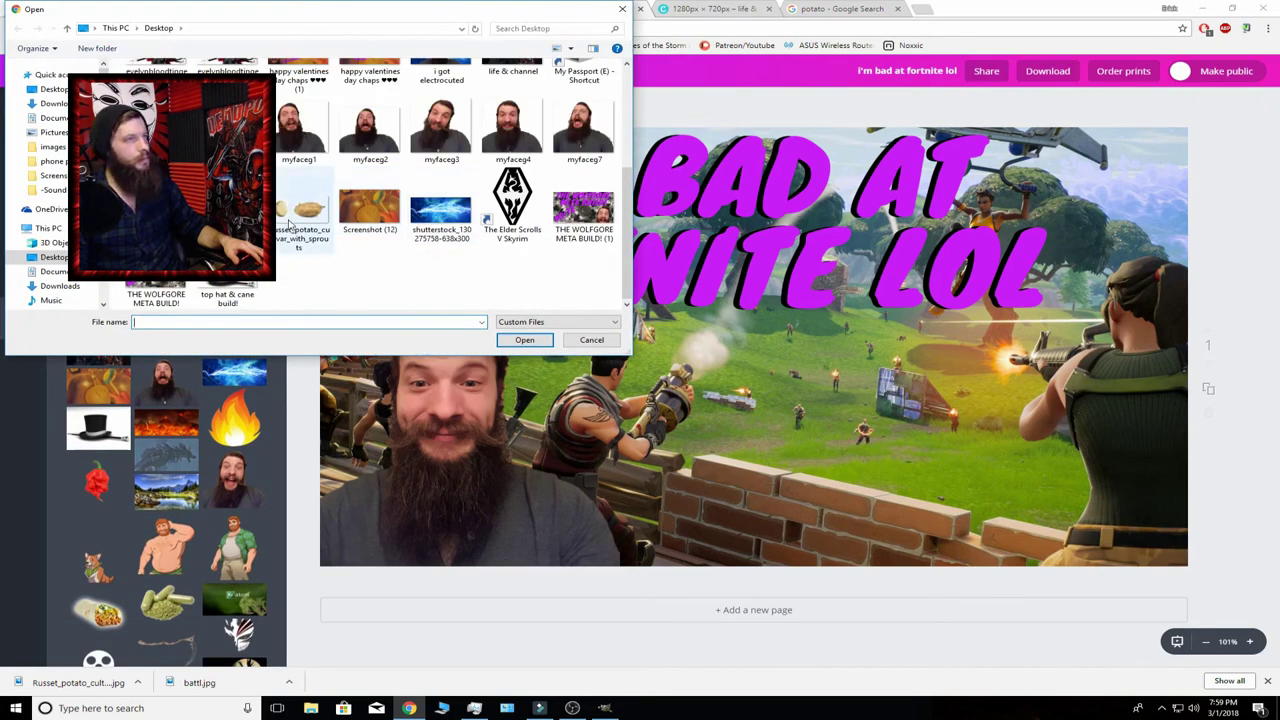
left_click(524, 340)
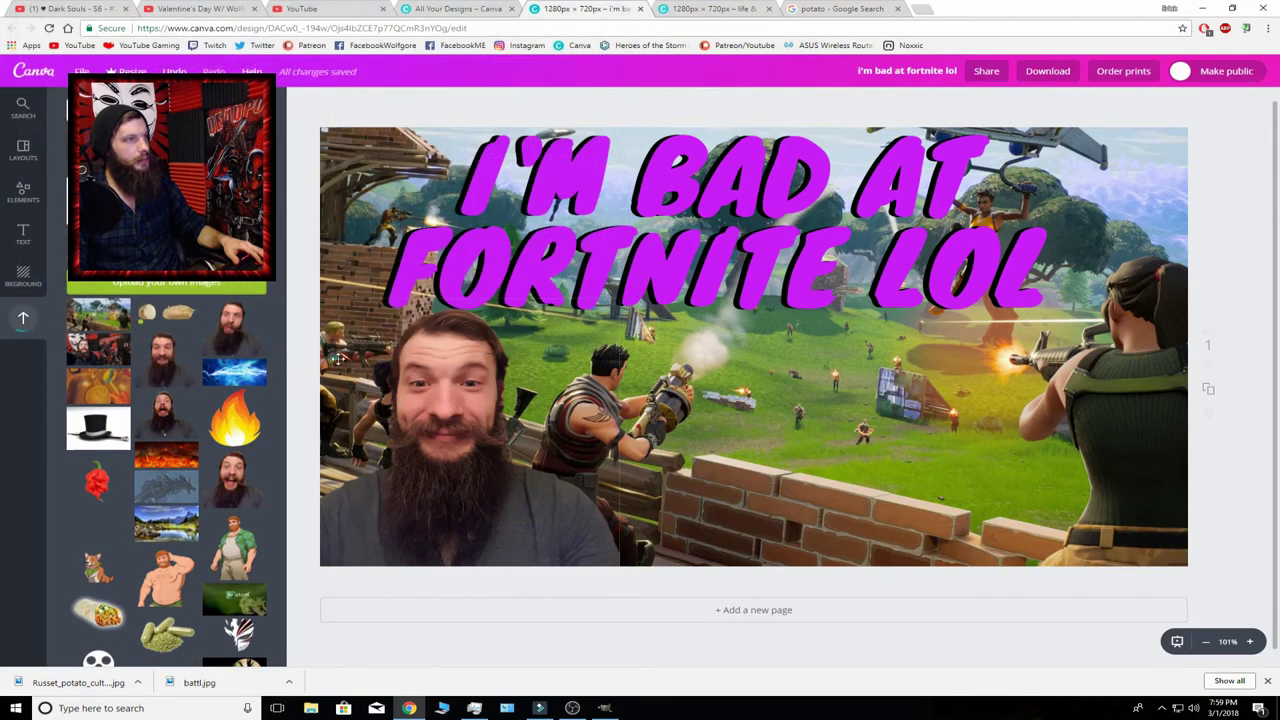
left_click(170, 316)
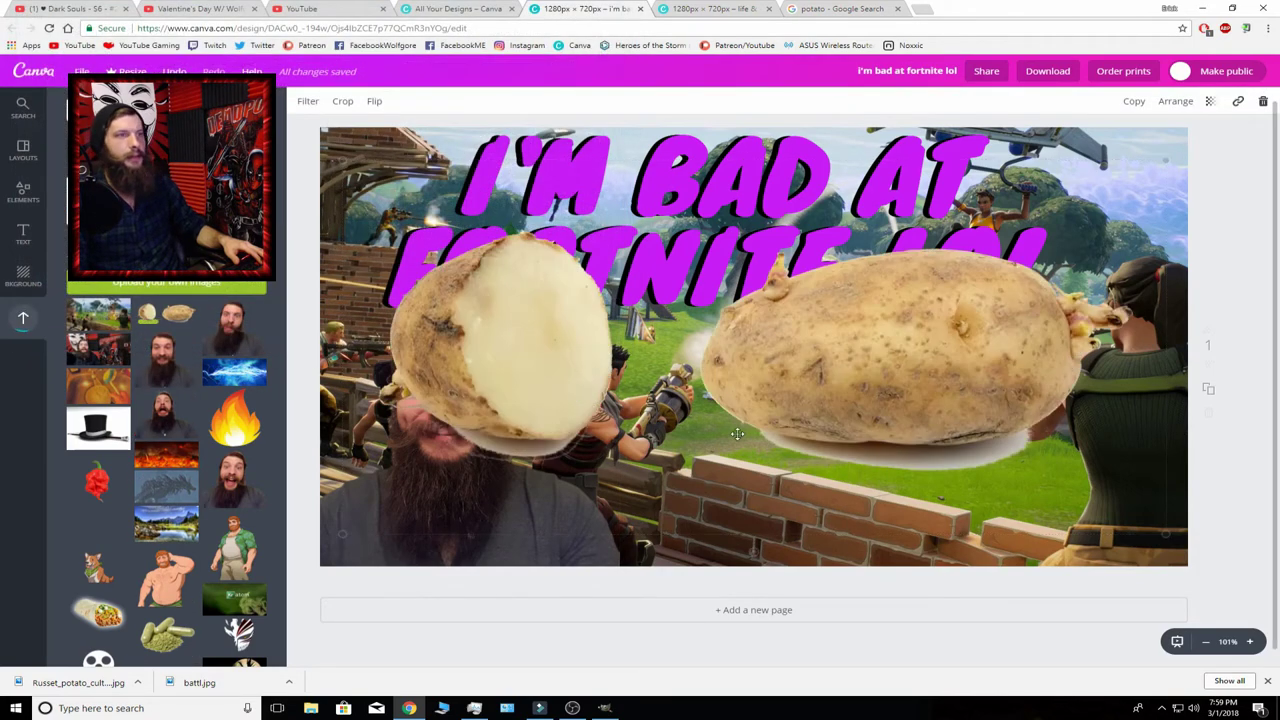
Shrink the potato cutout and set it on the brick wall below the headline.
left_click_drag(1159, 531, 652, 301)
left_click_drag(497, 230, 790, 528)
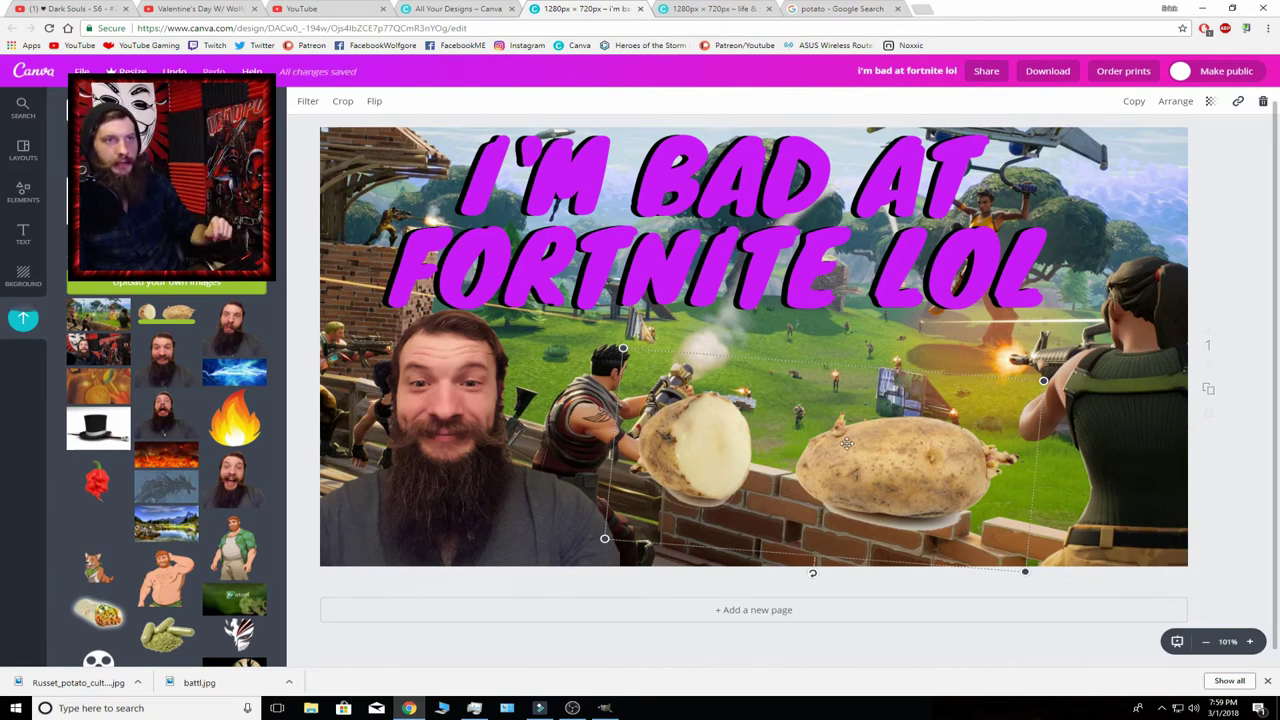
left_click(1240, 251)
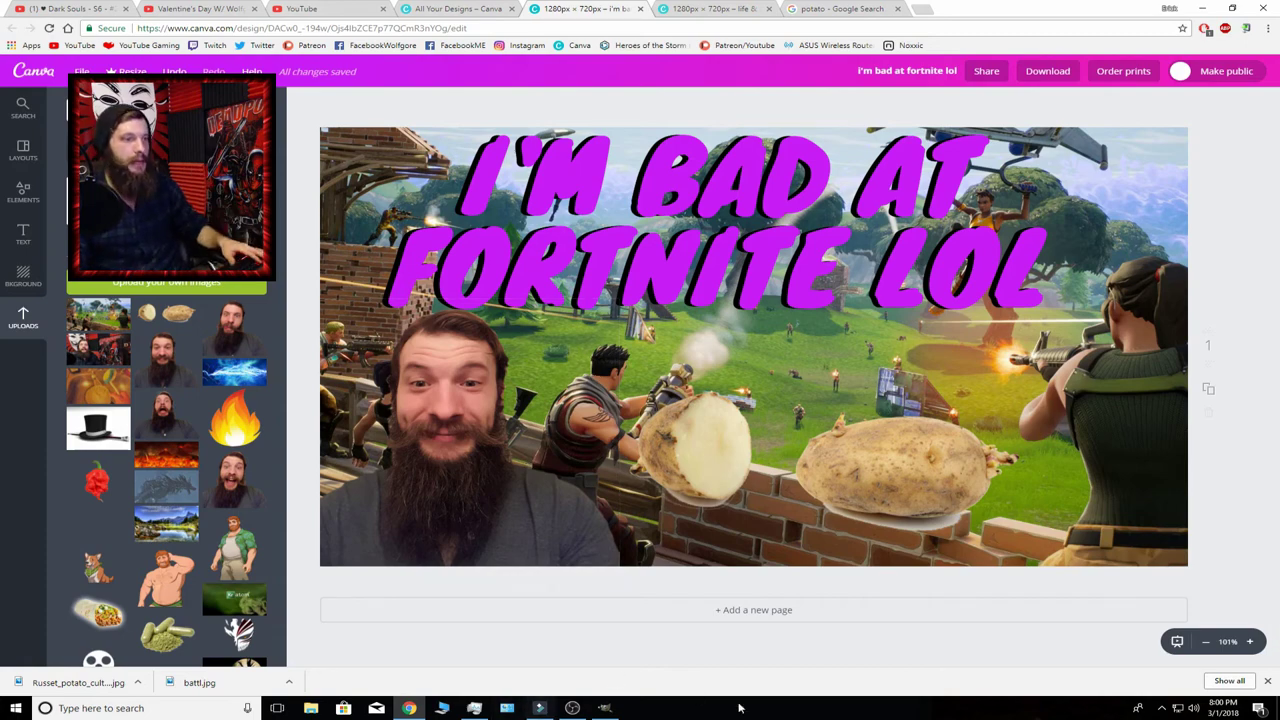
left_click(604, 708)
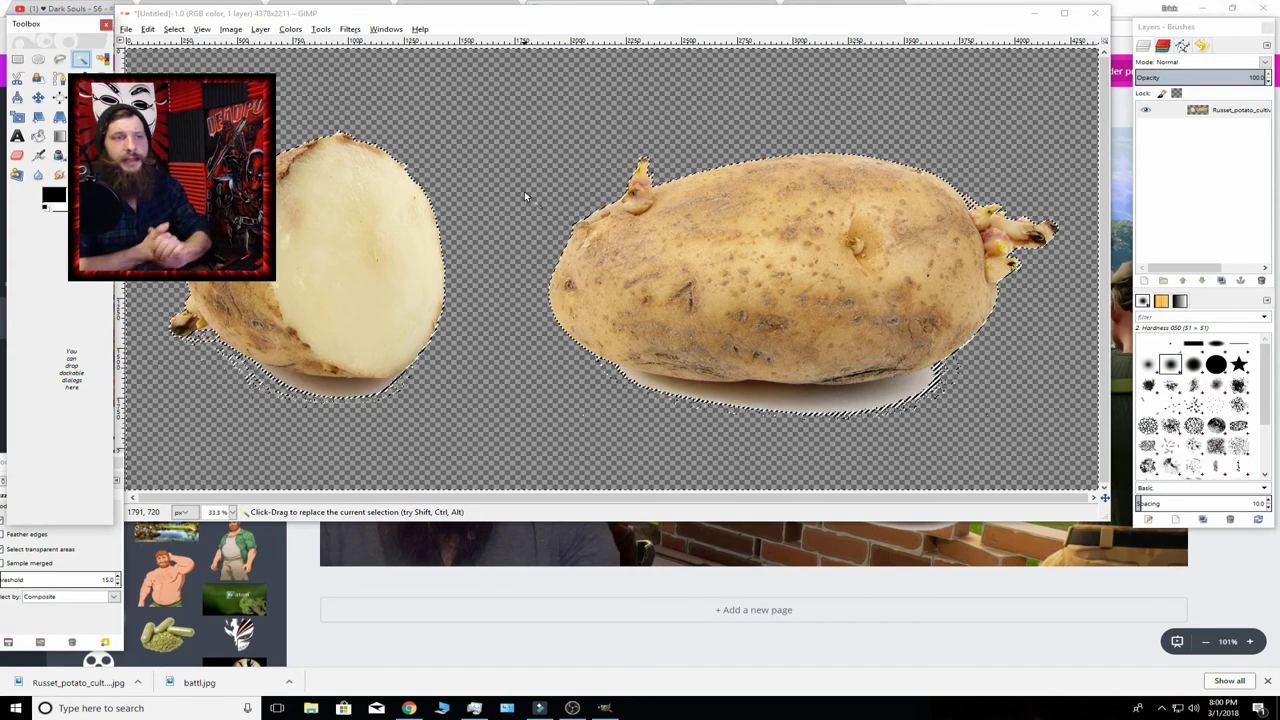
left_click(523, 651)
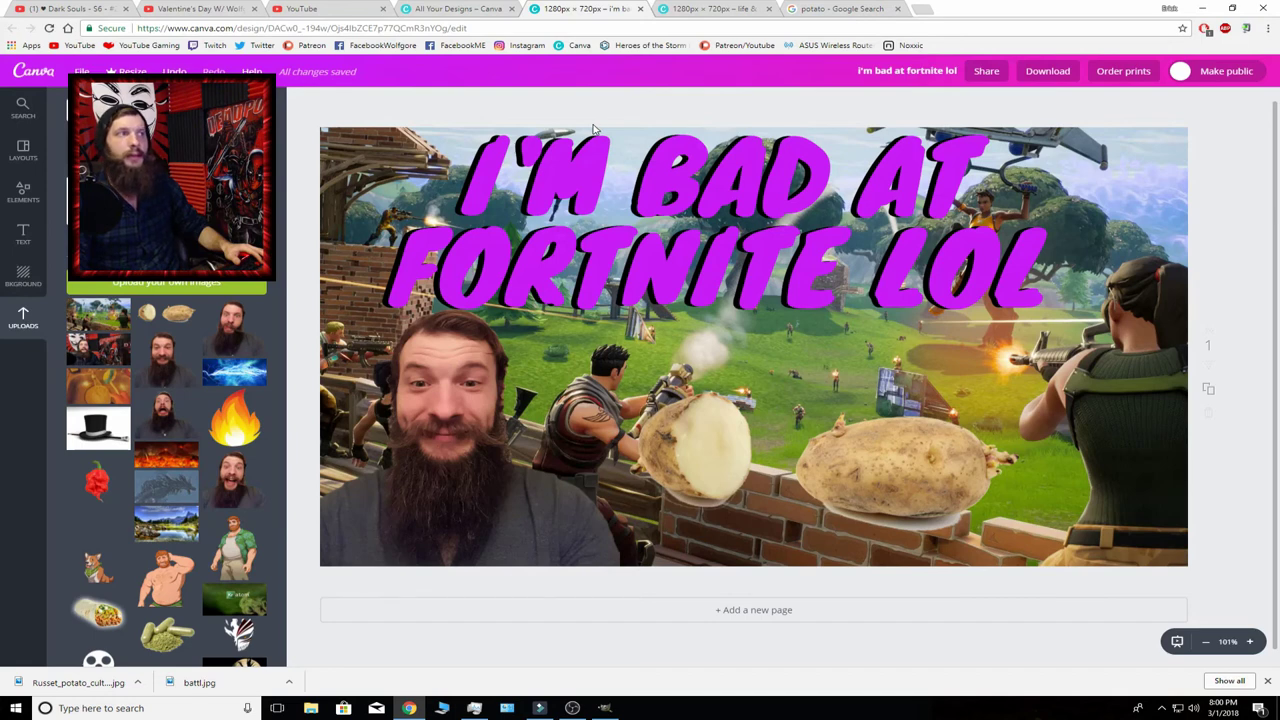
Download the thumbnail as 'i'm bad at fortnite lol.png' to the Desktop and open it.
left_click(1048, 76)
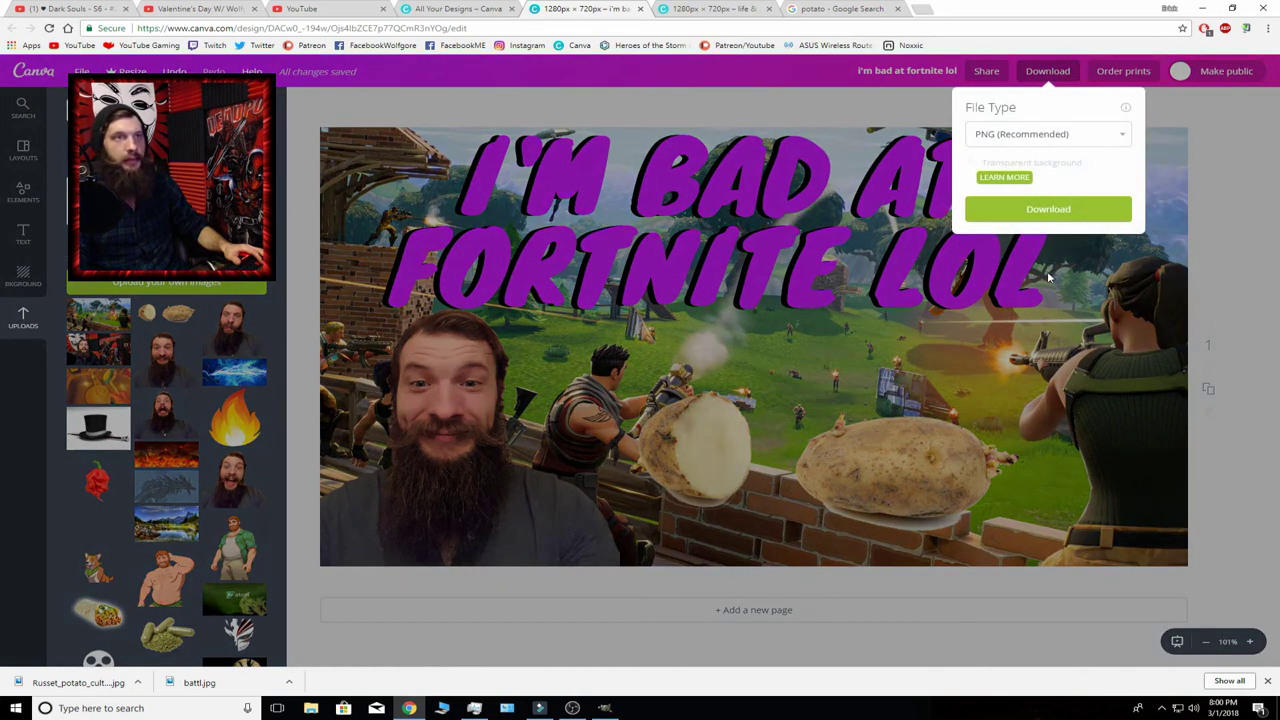
left_click(1047, 210)
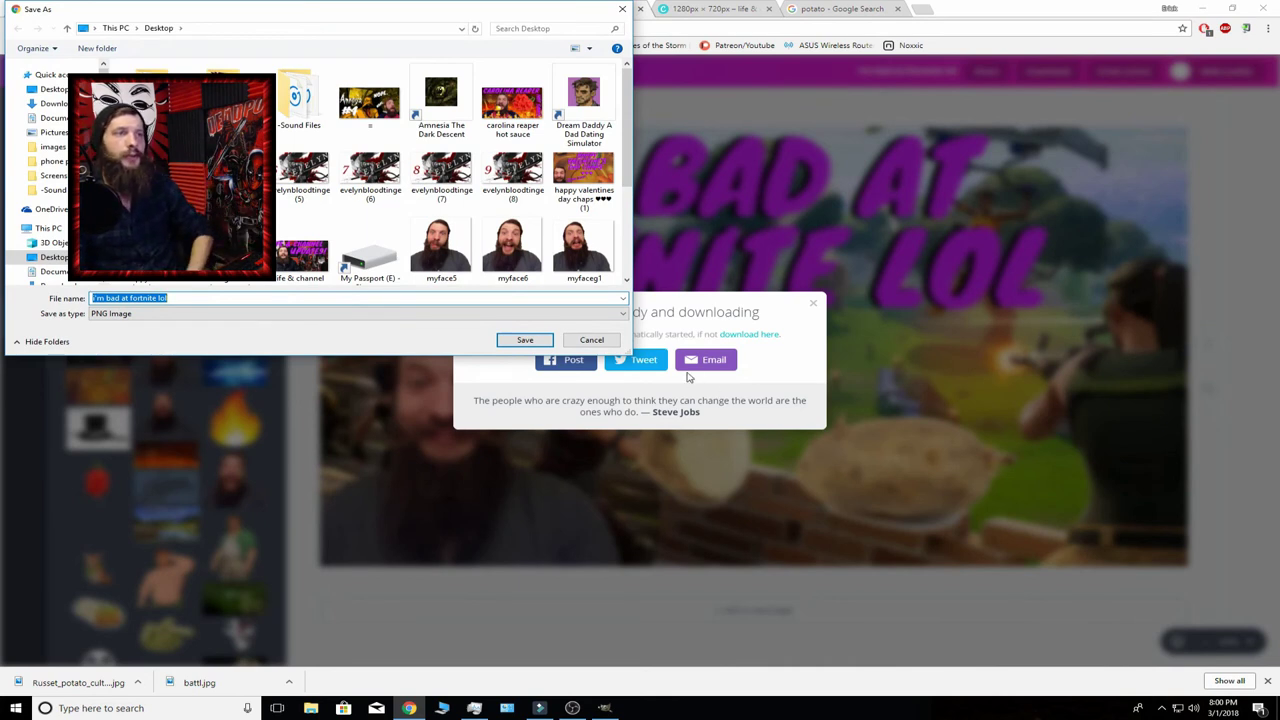
left_click(532, 340)
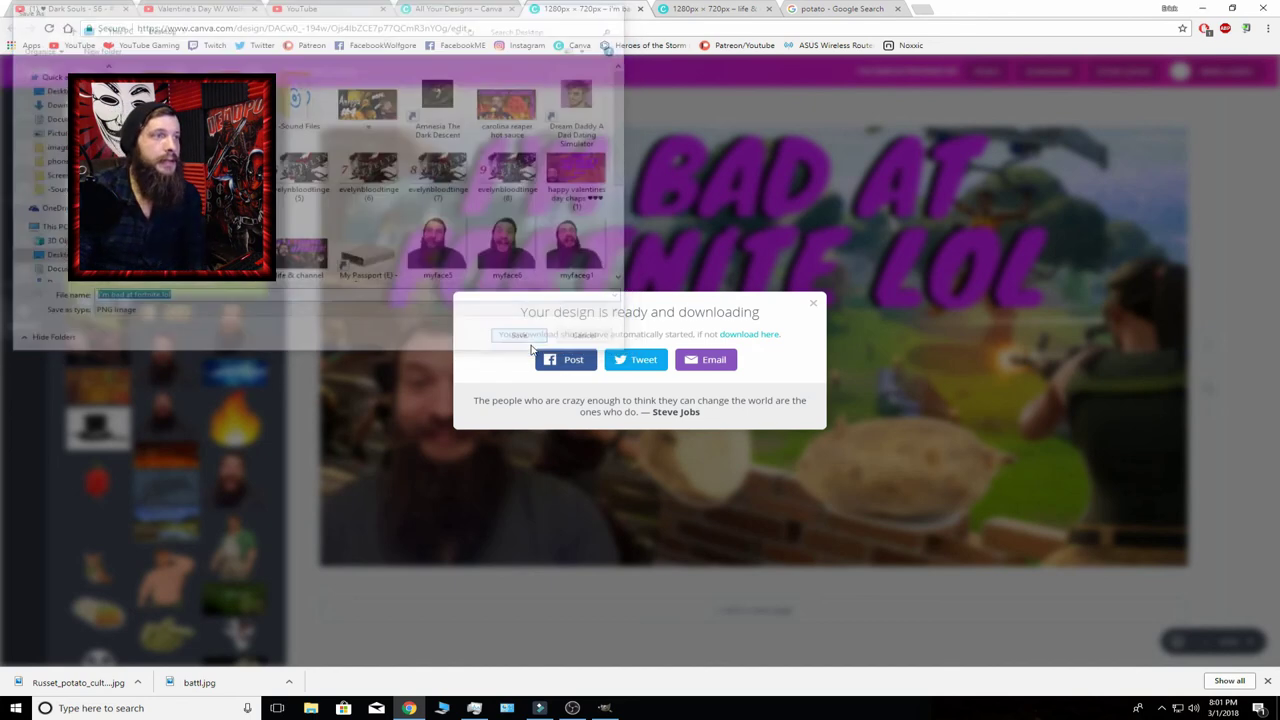
left_click(78, 682)
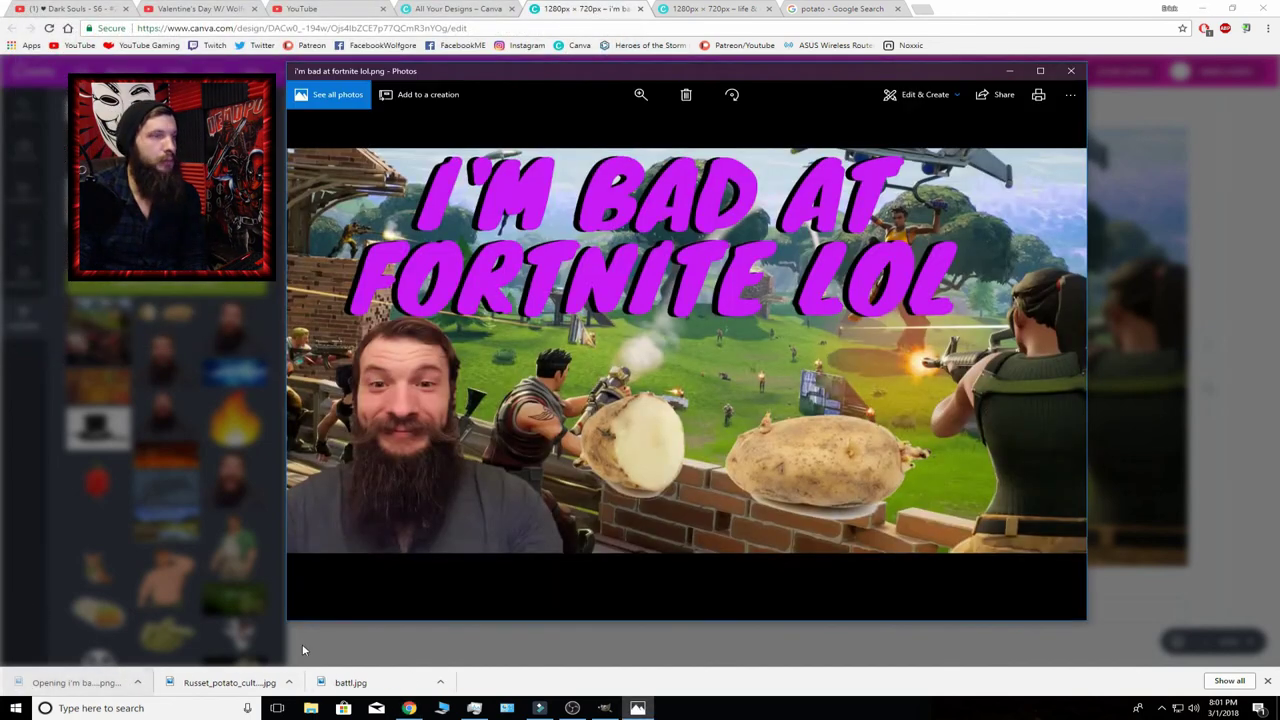
Maximize the Photos window showing 'i'm bad at fortnite lol.png'.
left_click(1050, 71)
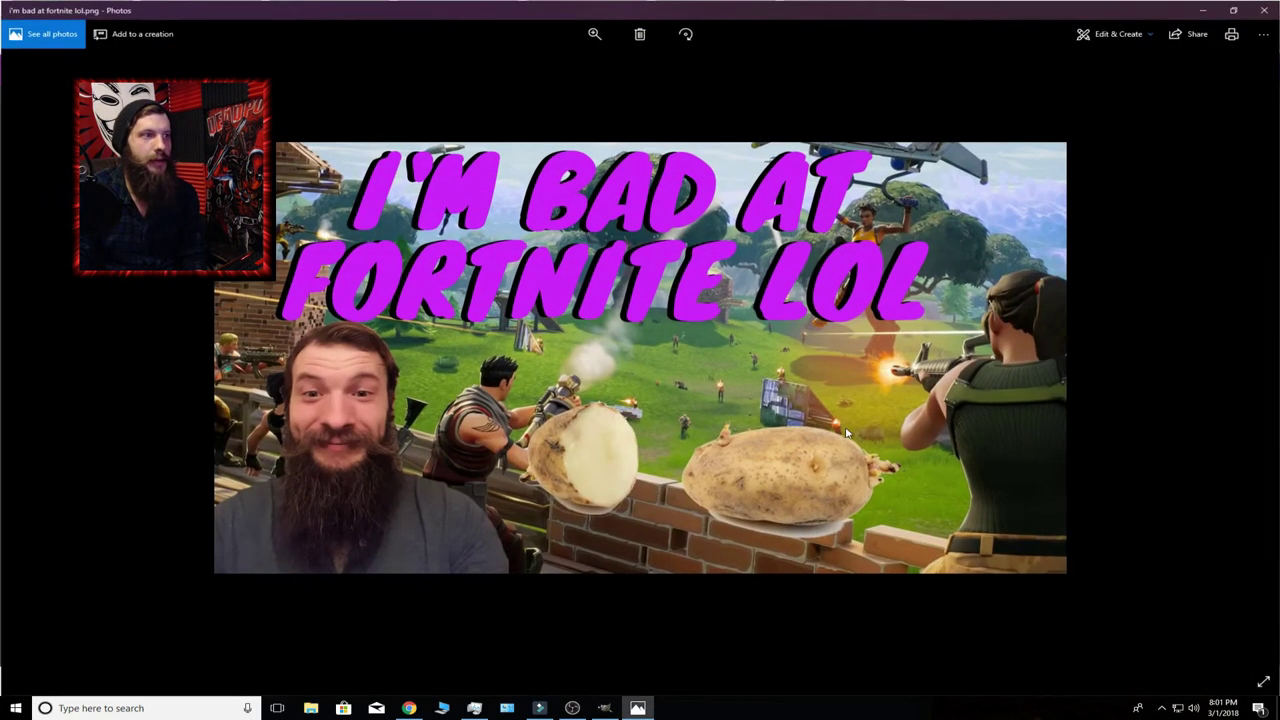